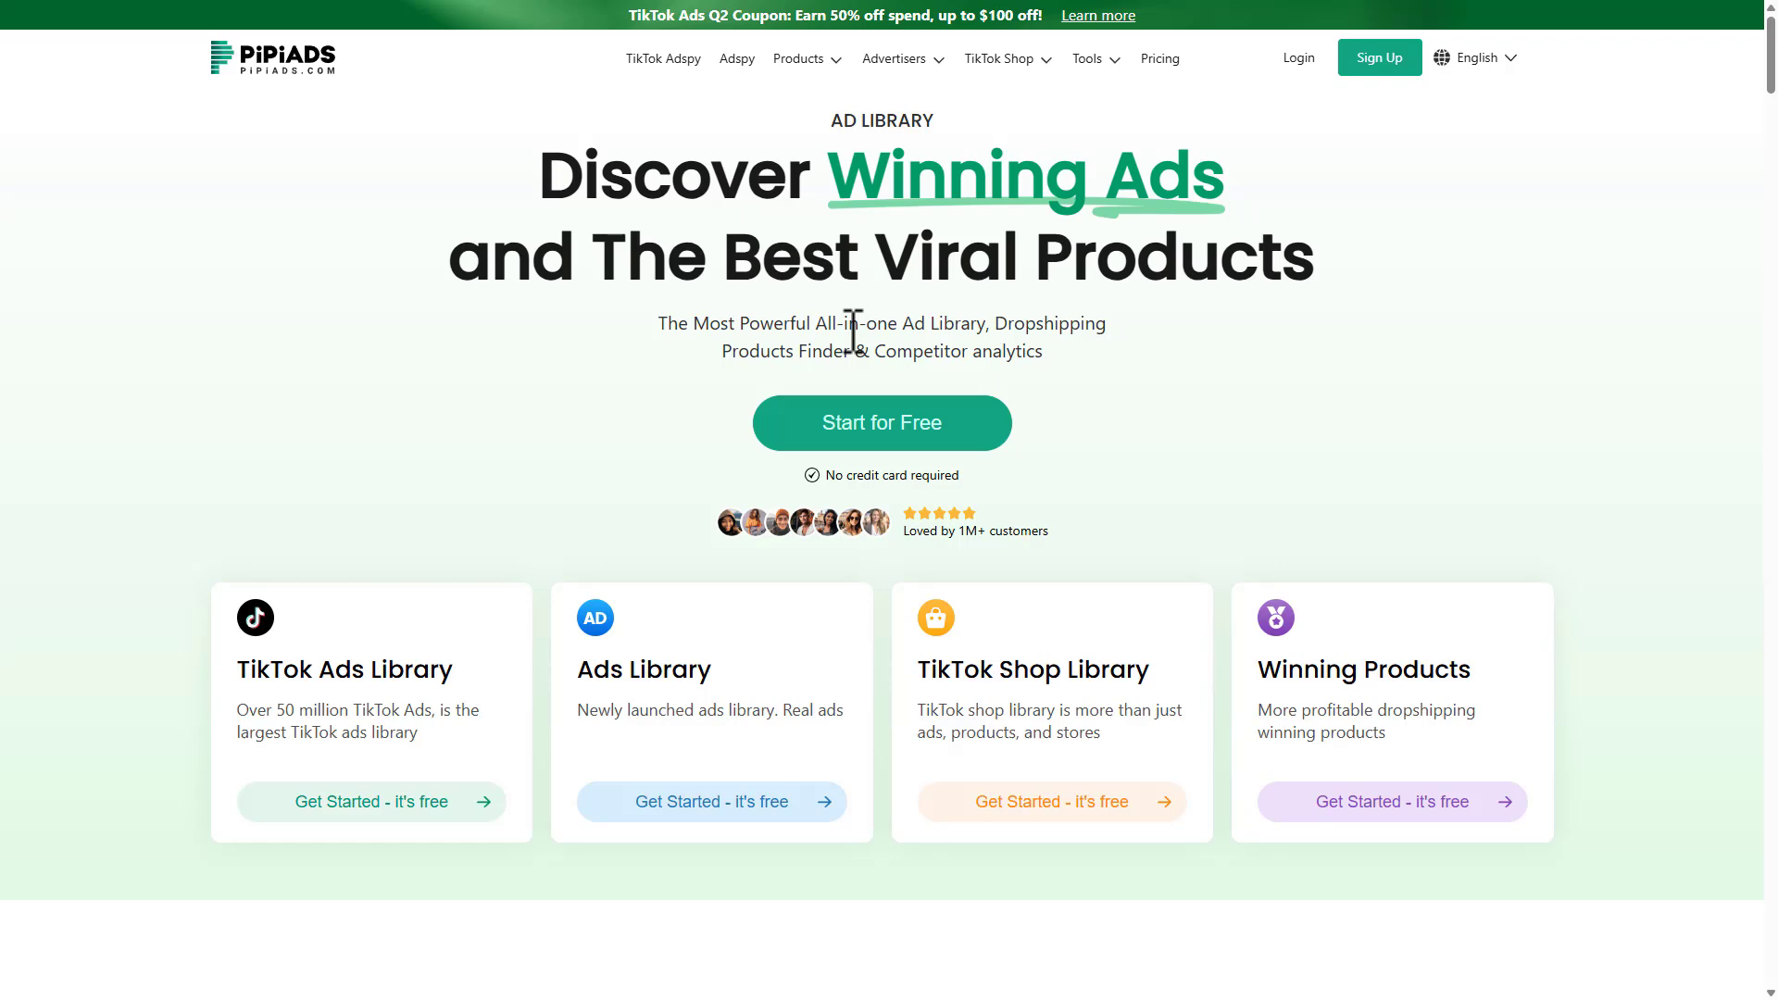
Step: Scroll through the Pipiads landing page, then return to the top
scroll(915, 559, down, 7)
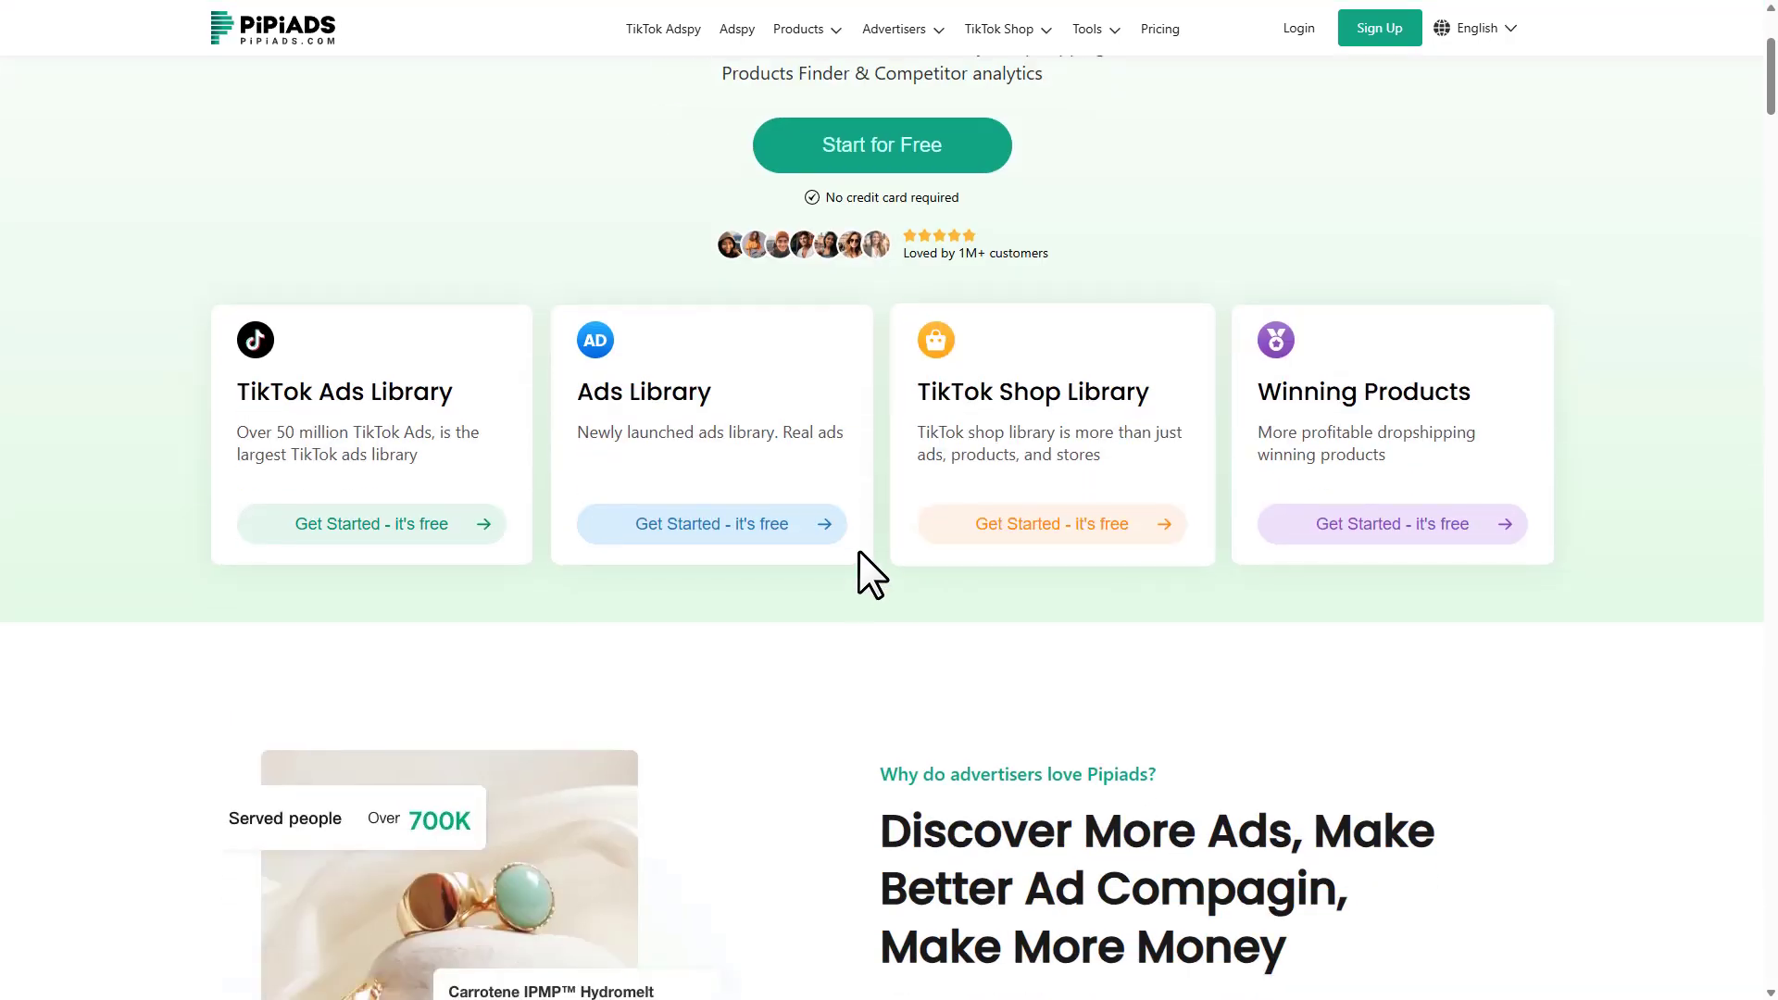
scroll(875, 600, down, 2)
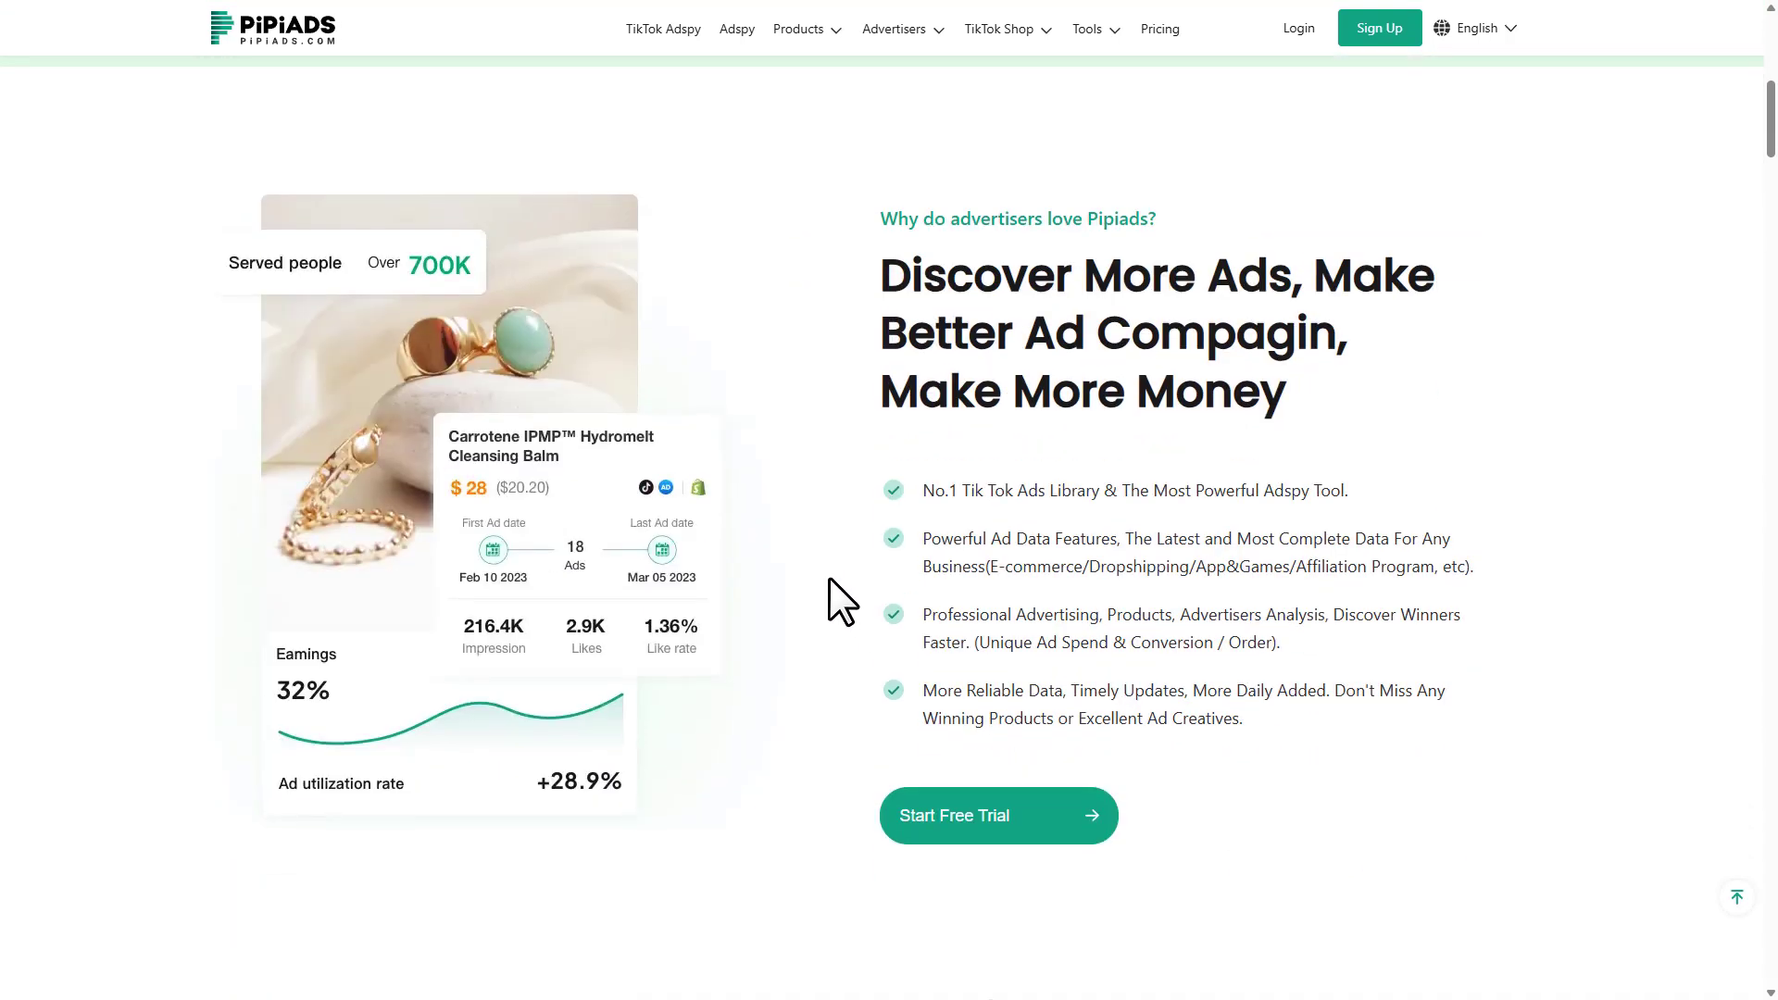
scroll(898, 602, down, 10)
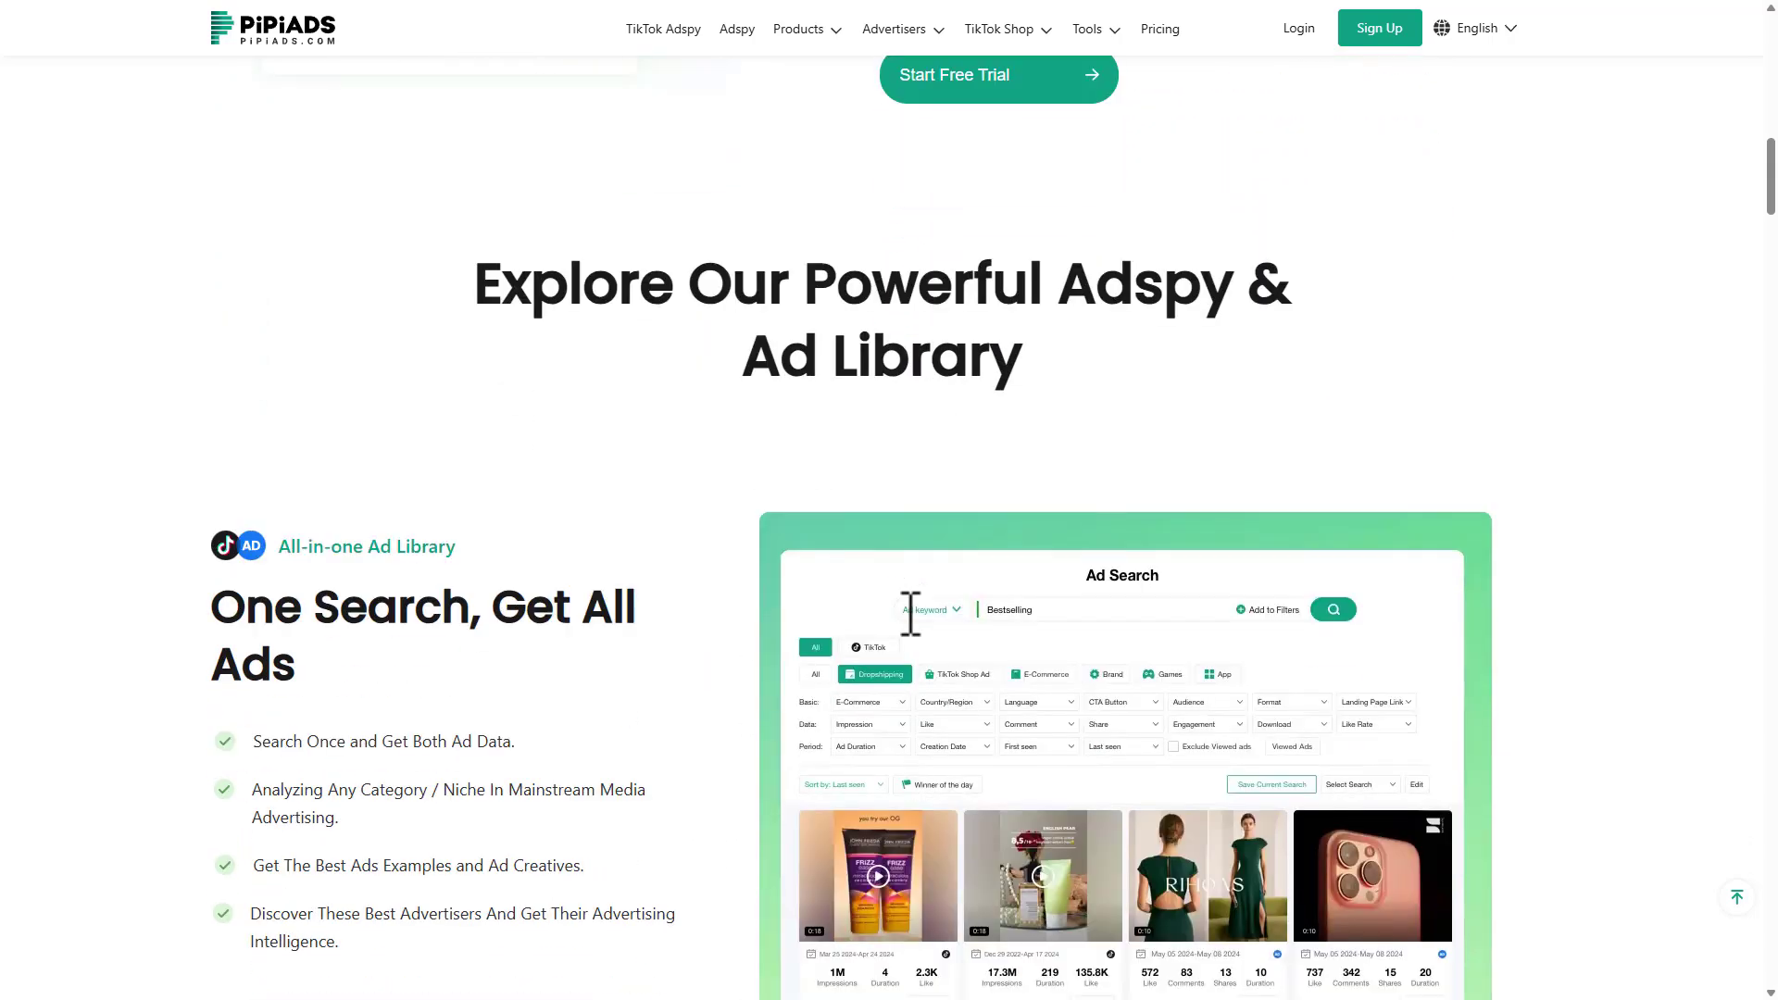
scroll(900, 646, down, 1)
scroll(863, 703, down, 4)
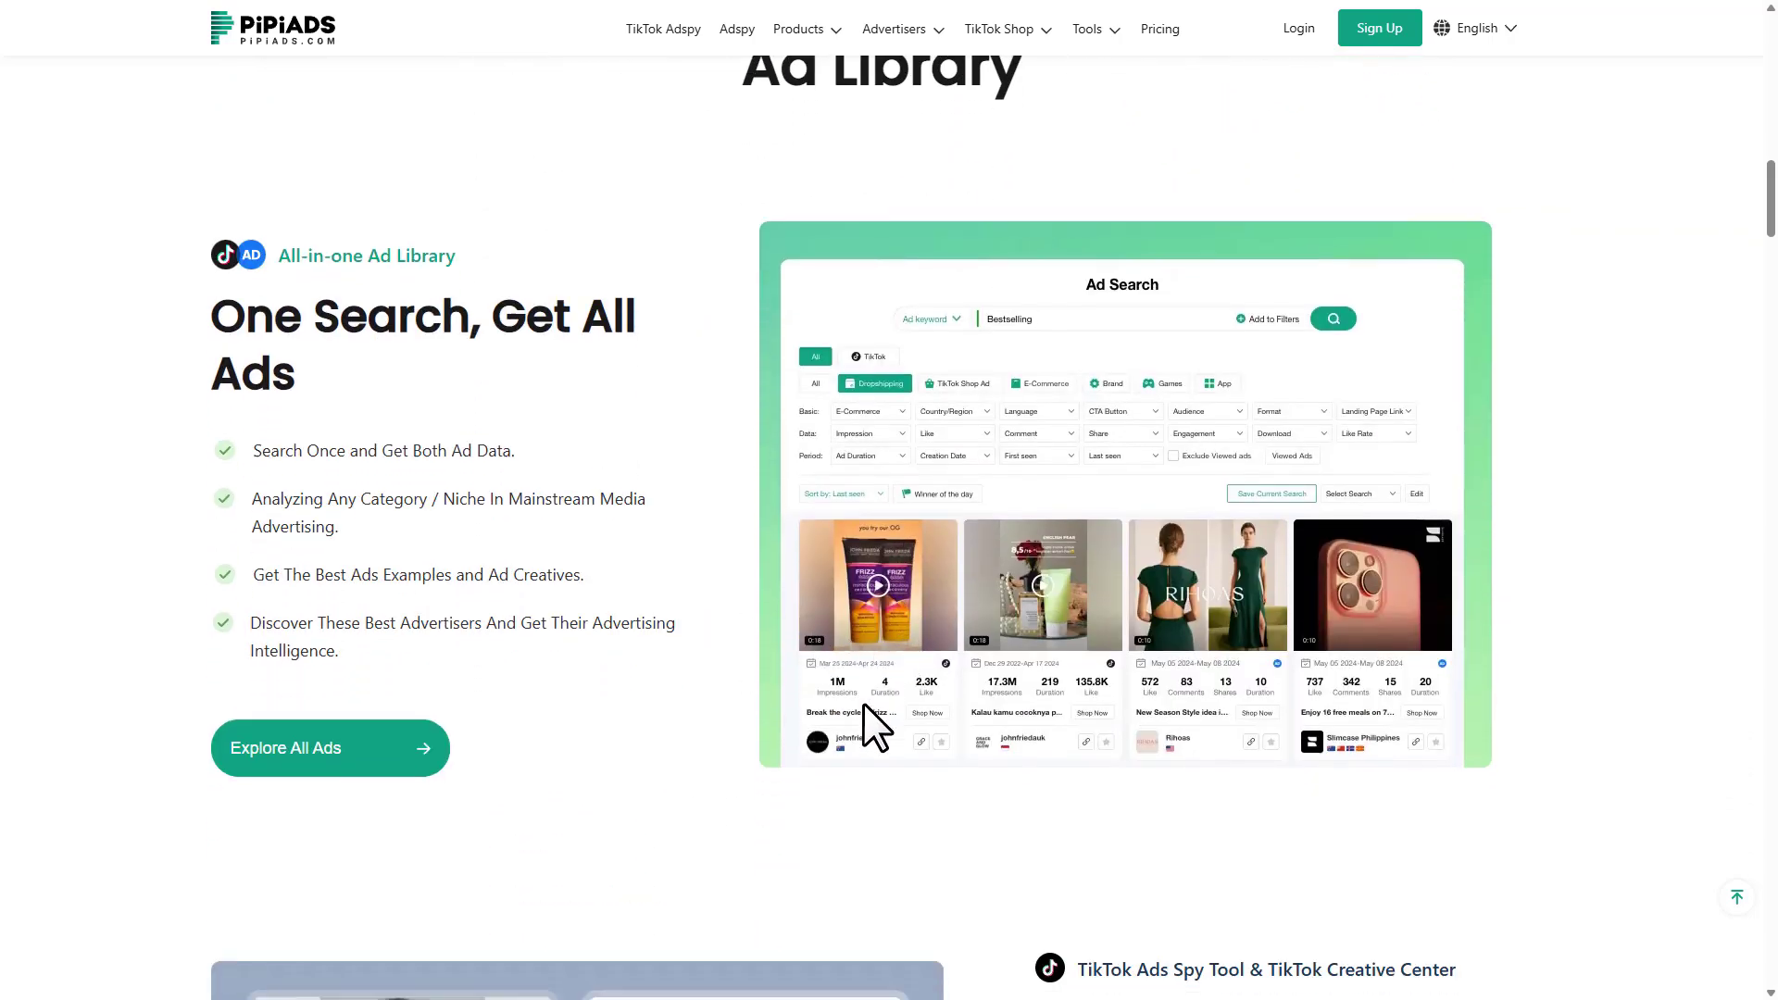
scroll(864, 624, down, 11)
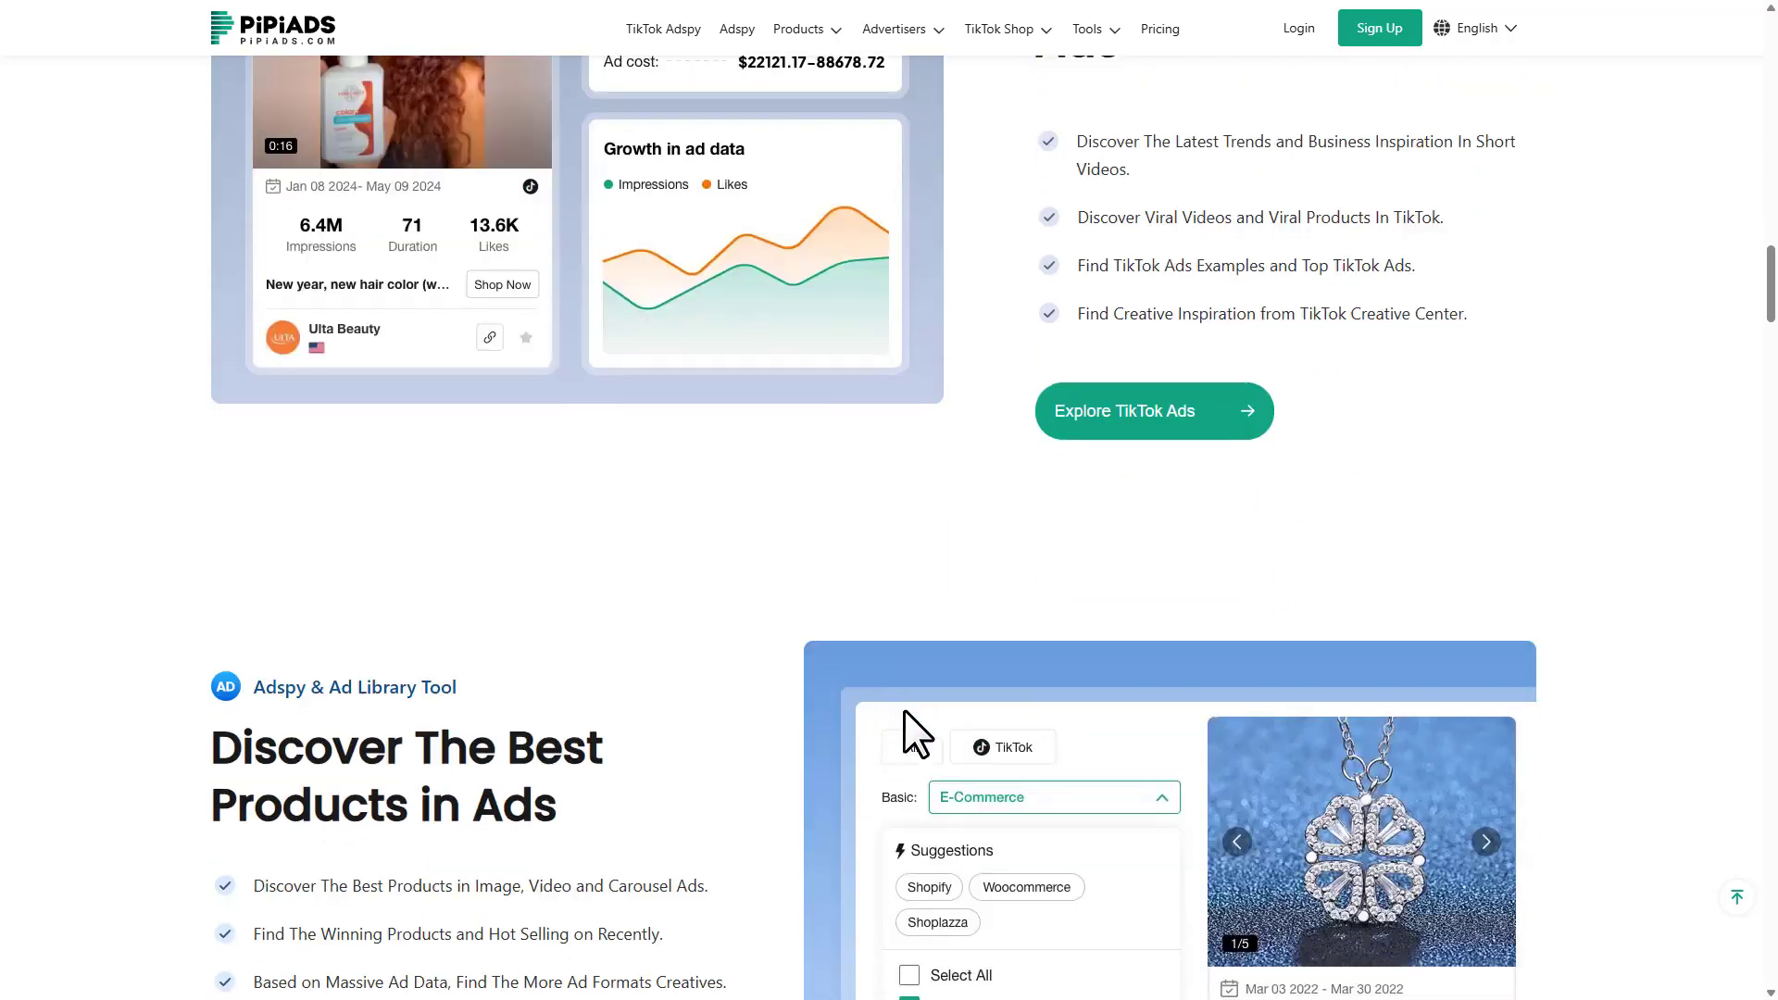
scroll(905, 667, down, 10)
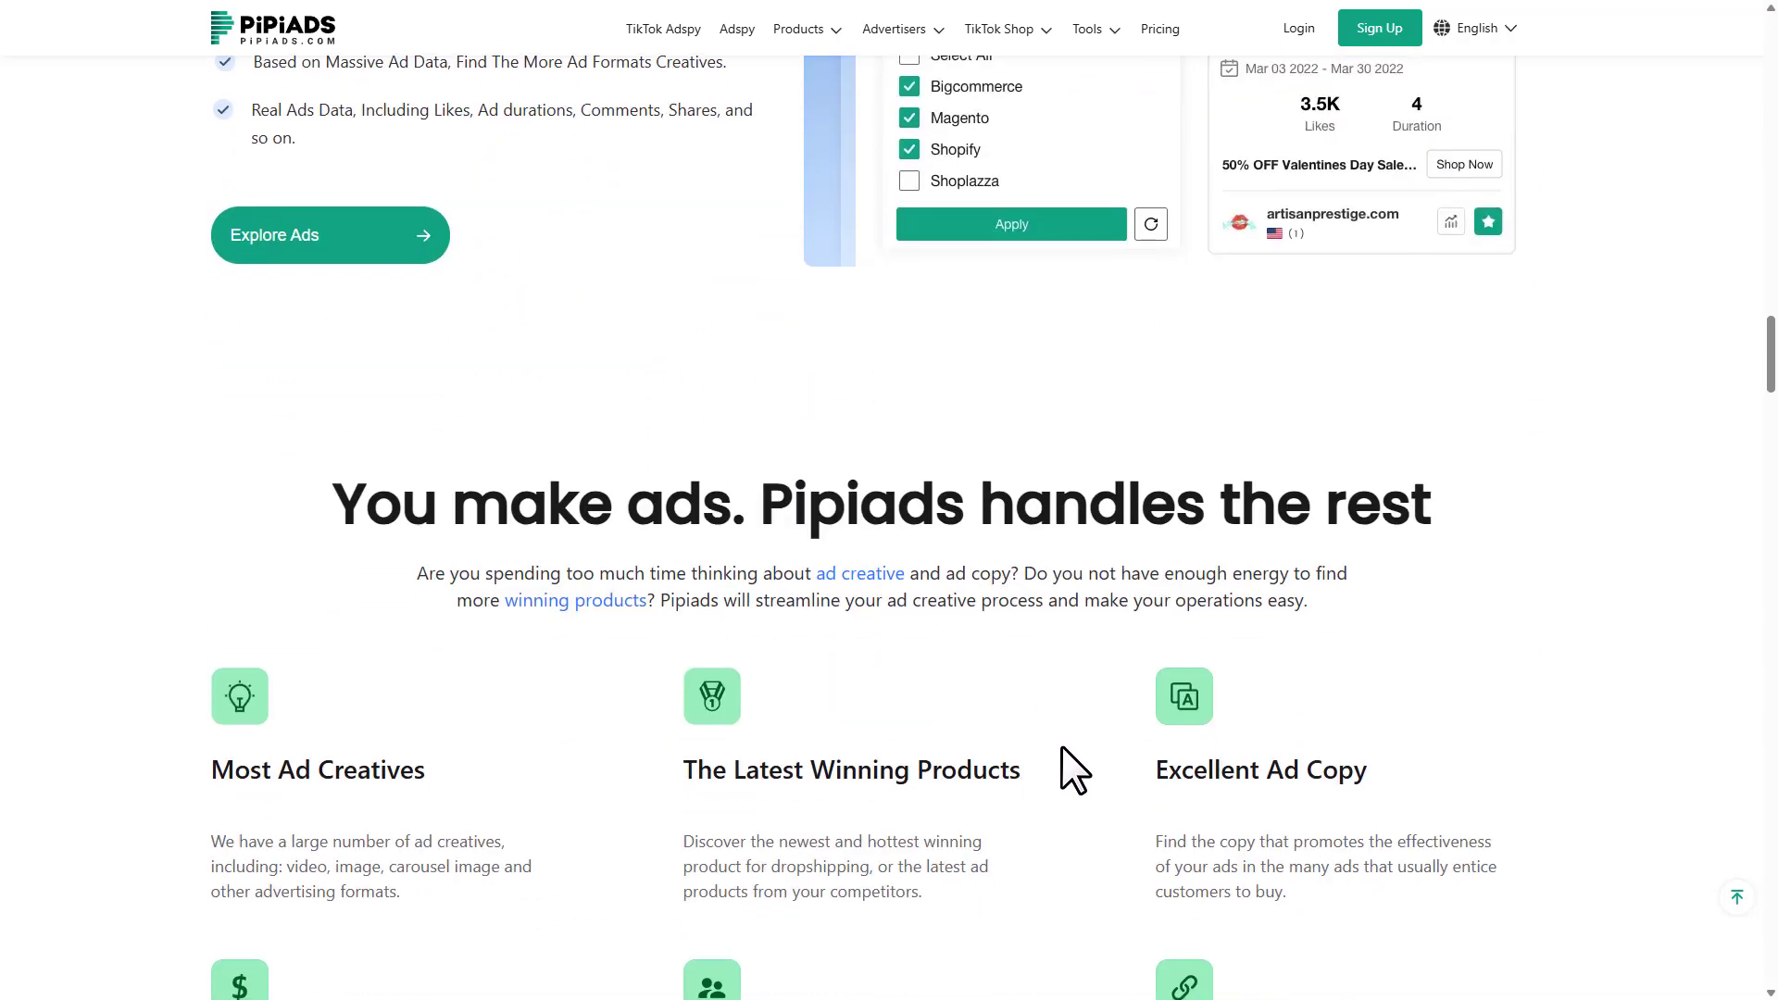
scroll(871, 760, down, 9)
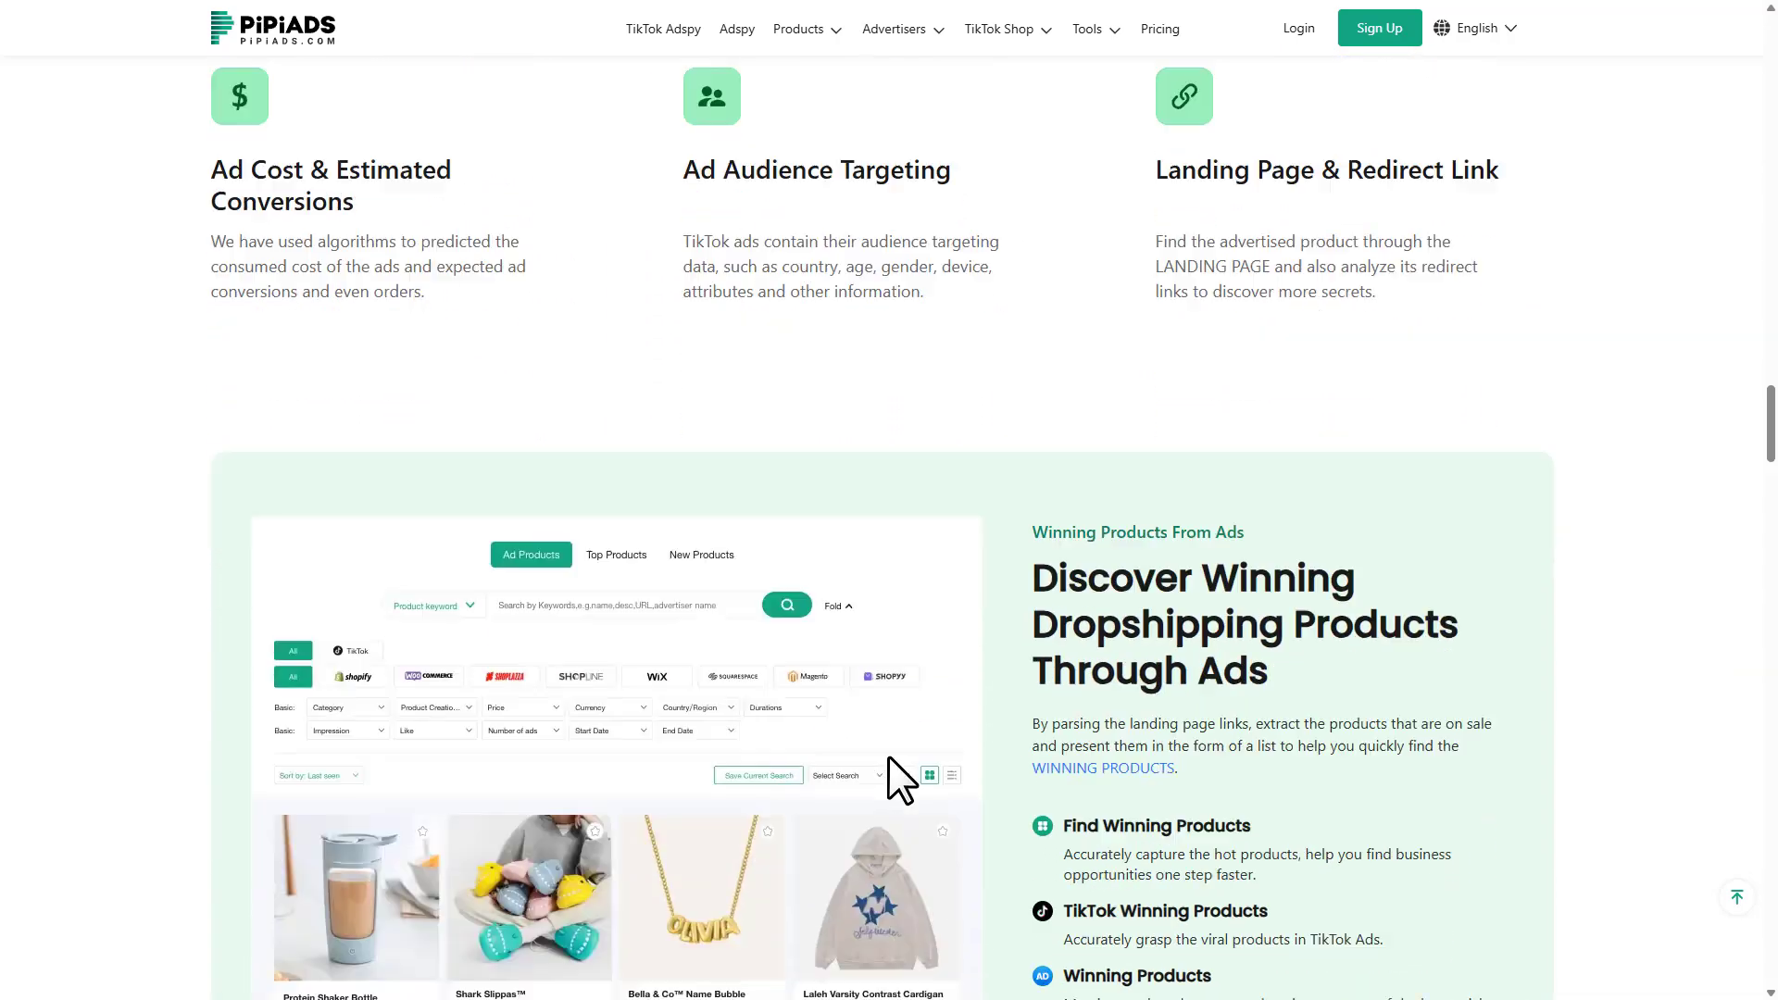
scroll(844, 661, down, 9)
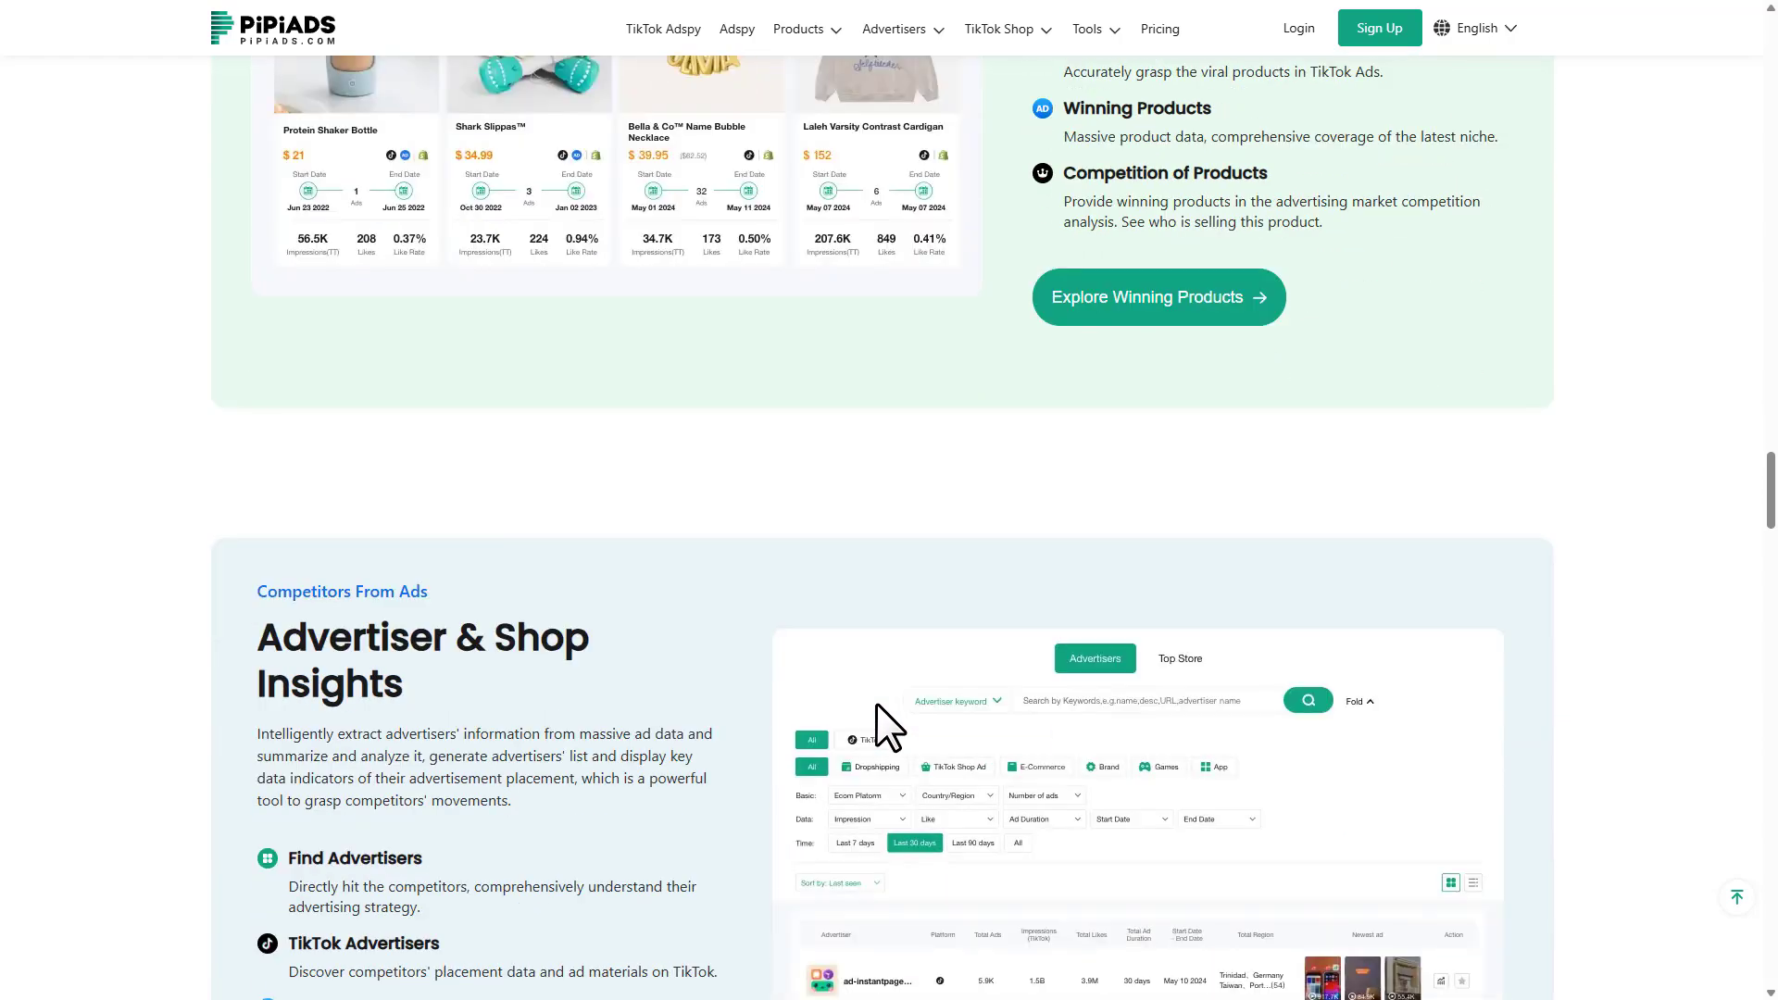
scroll(876, 703, down, 5)
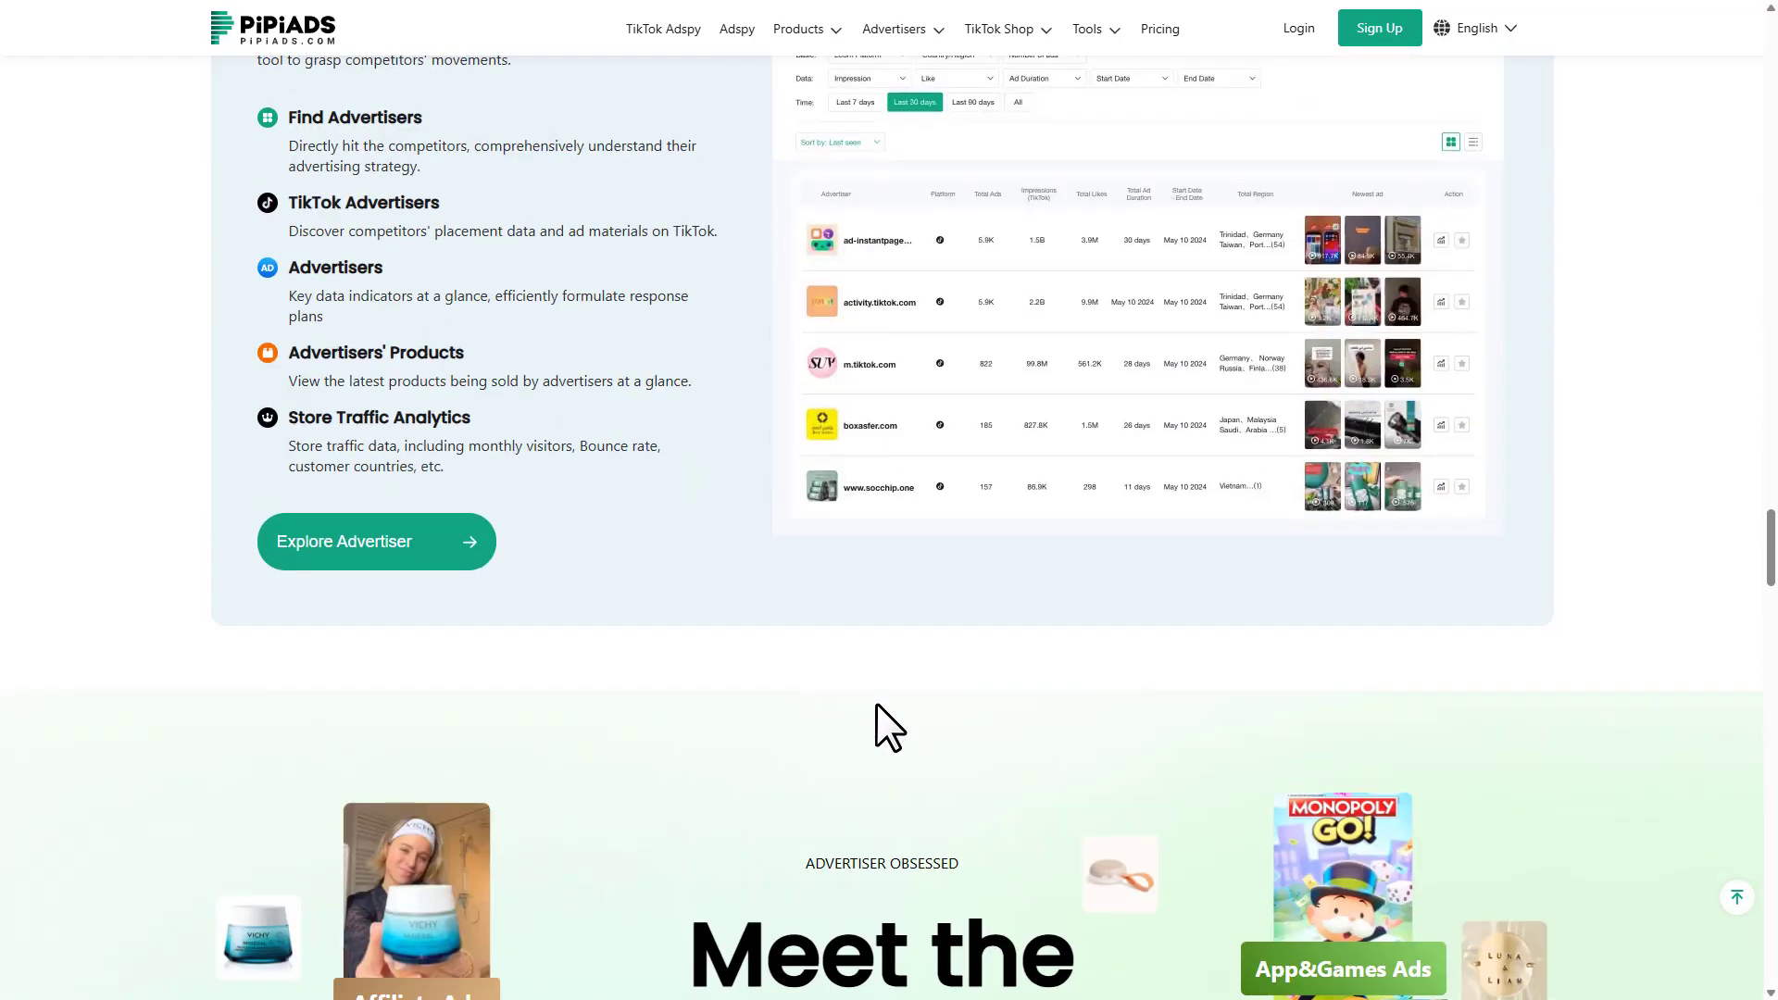
scroll(876, 703, down, 5)
scroll(876, 703, down, 9)
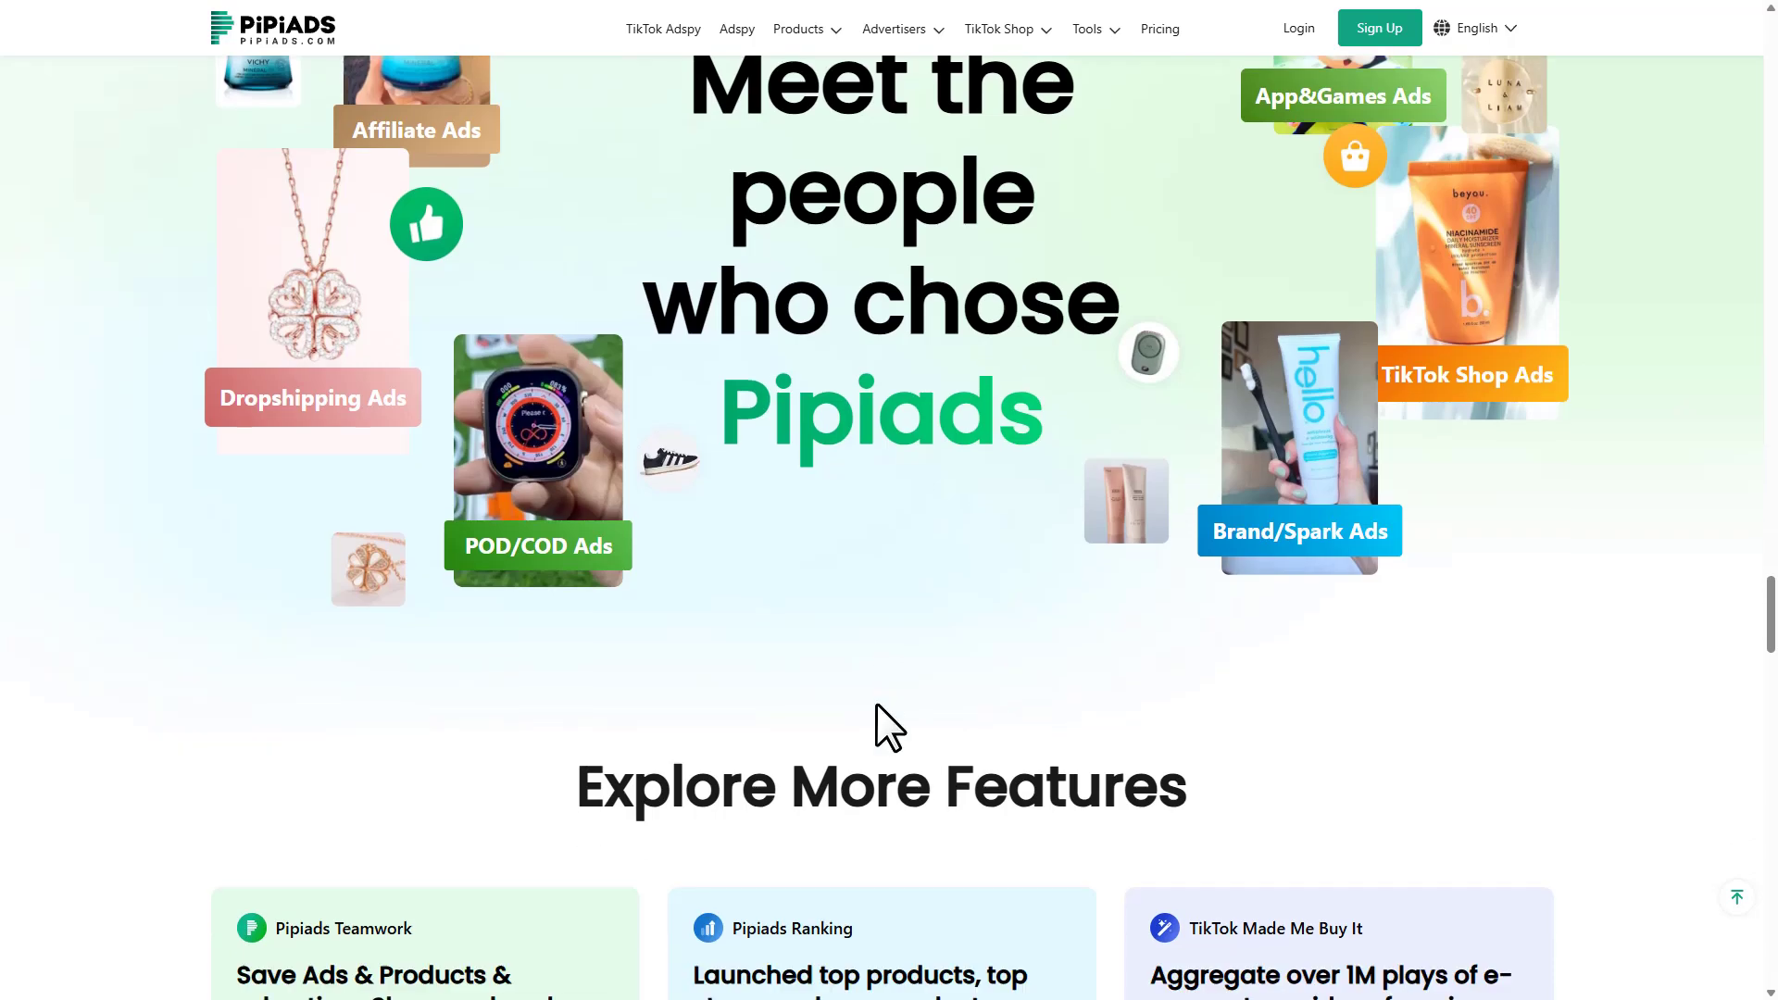
key(Home)
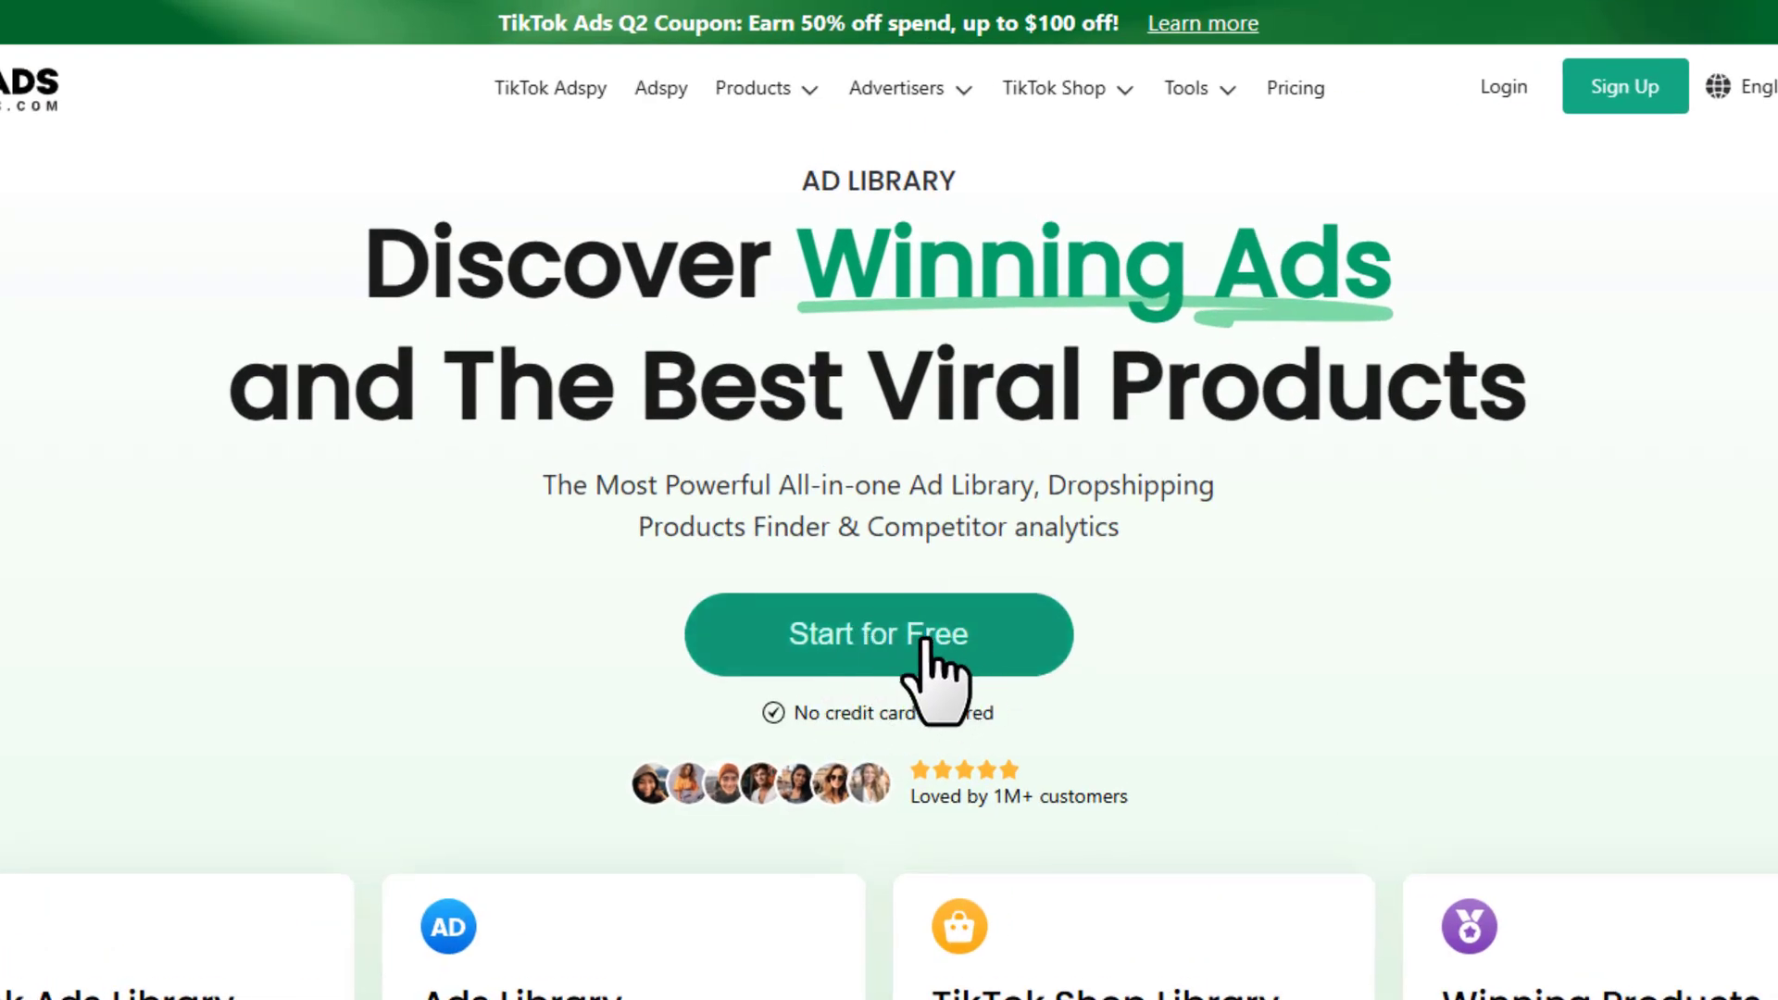
Step: Open the free Sign Up form and fill in email, password, company name and phone number
click(875, 634)
click(1033, 842)
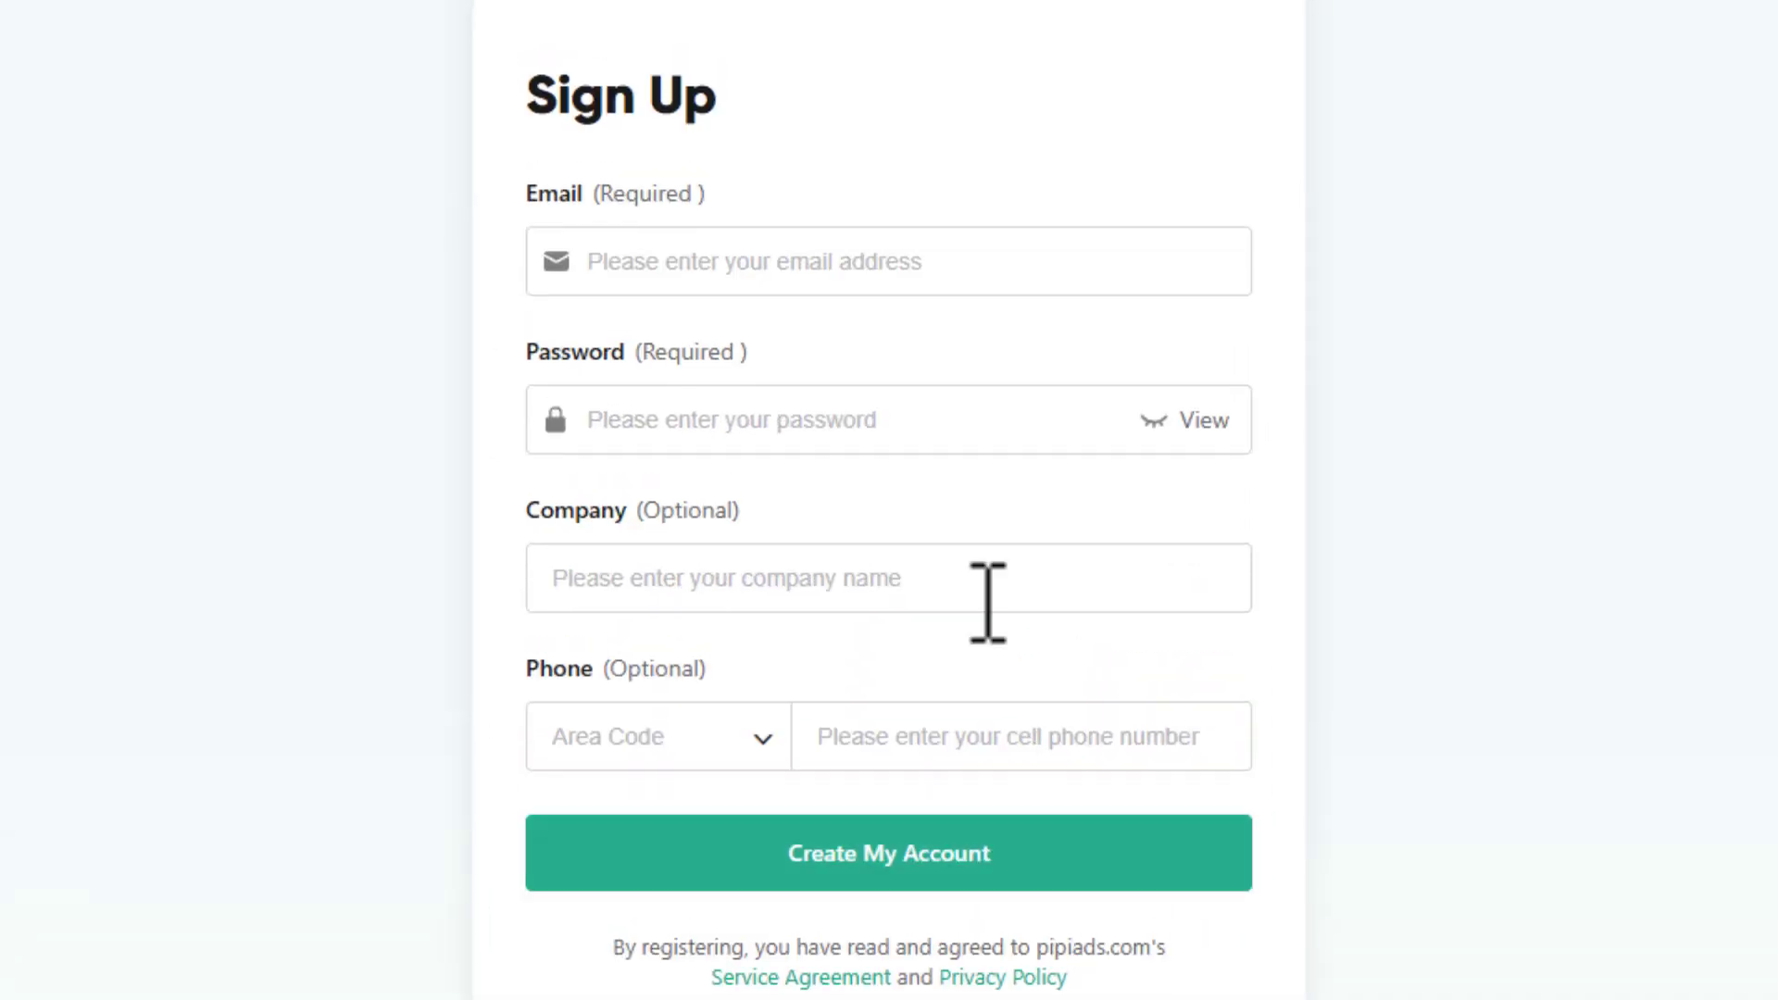
click(690, 442)
click(650, 613)
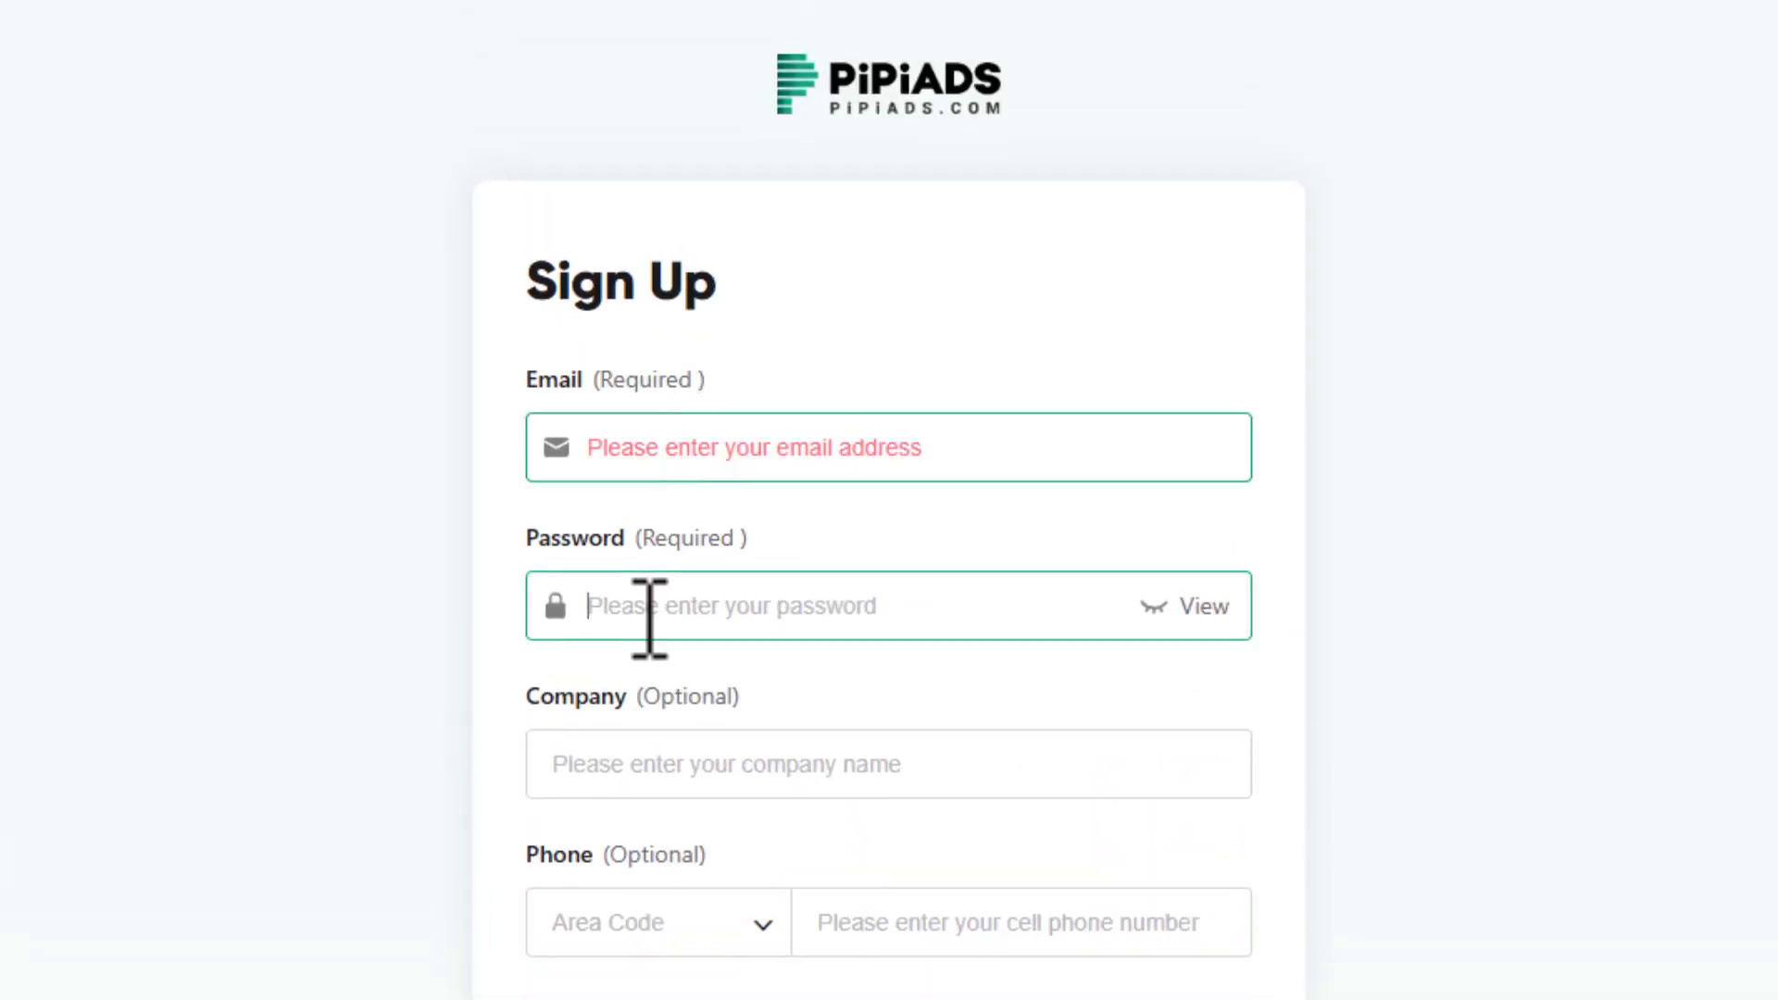
scroll(650, 619, down, 2)
click(687, 615)
scroll(713, 620, down, 1)
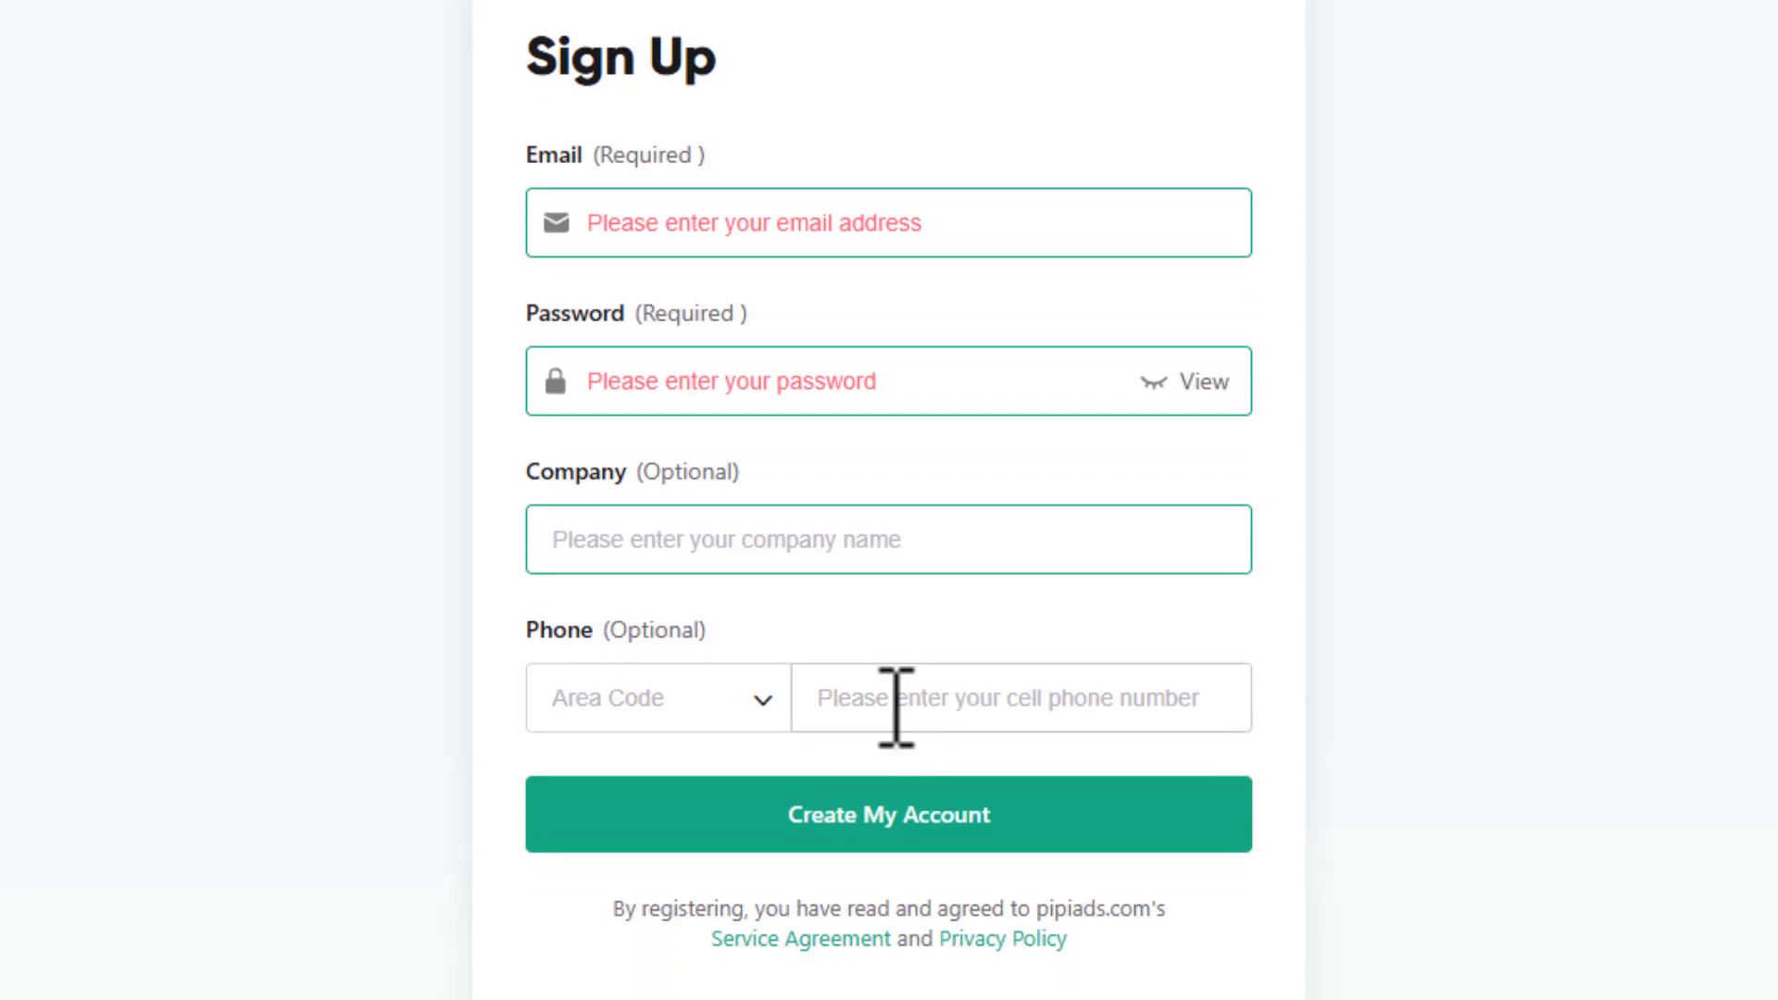
click(894, 706)
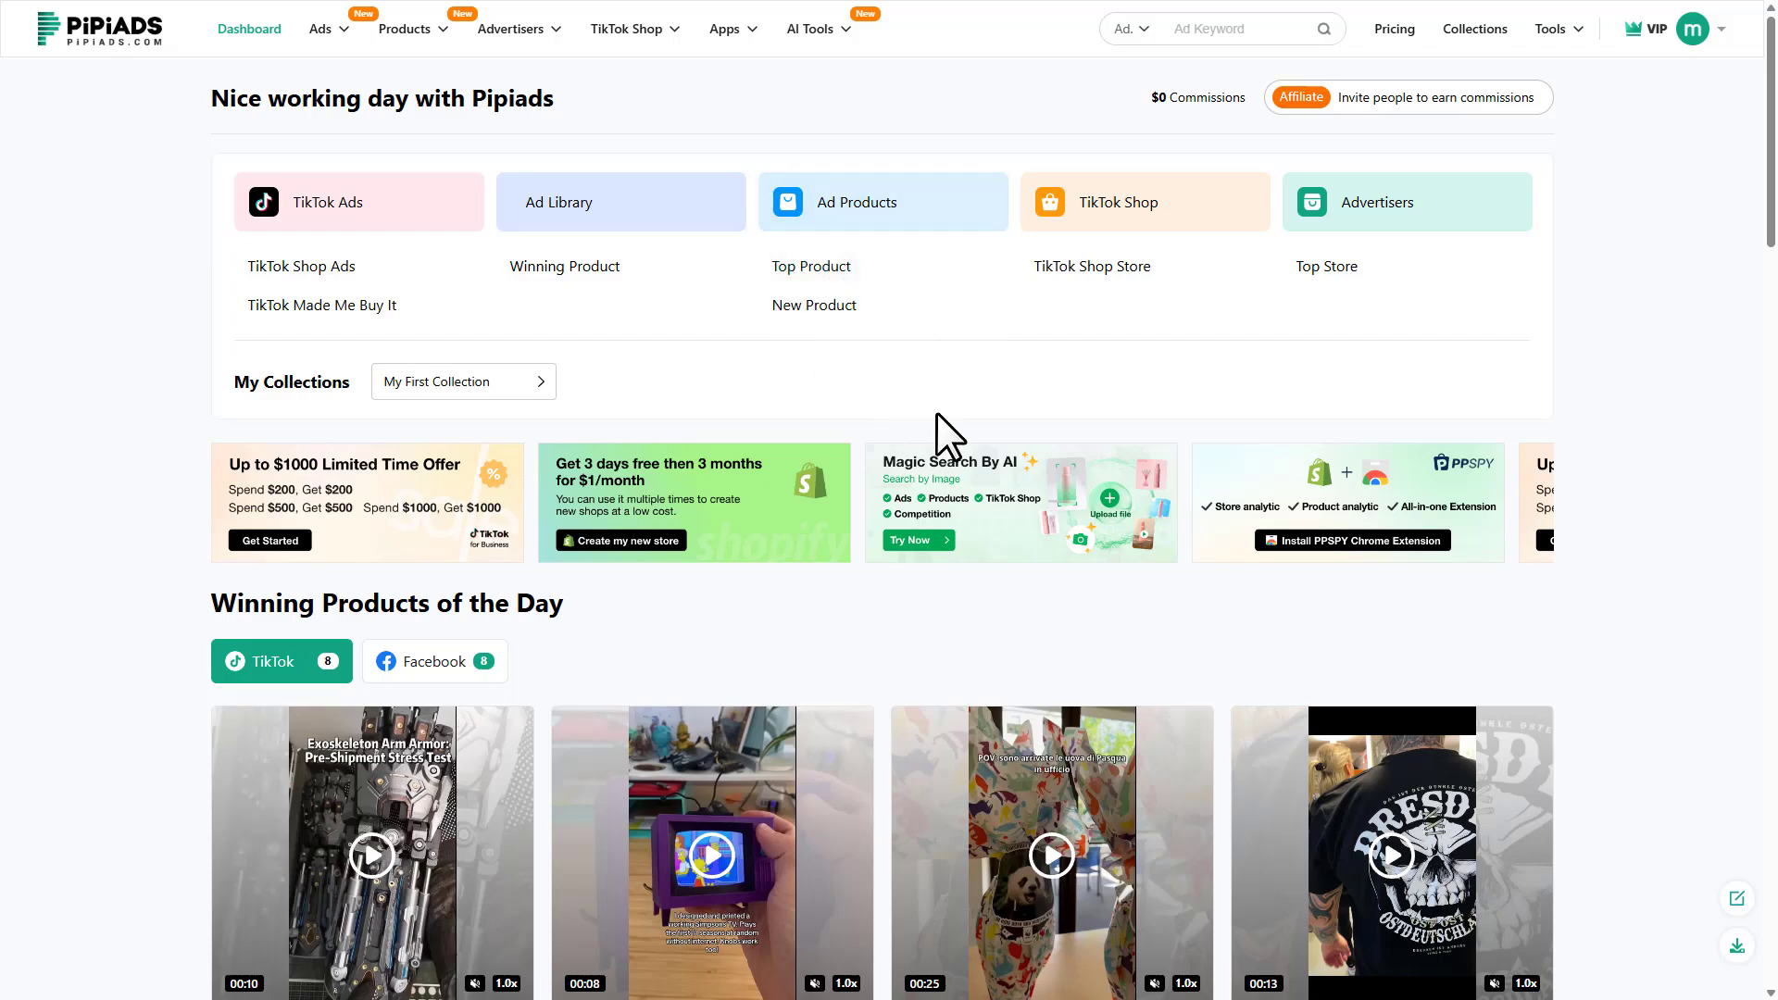
Step: Scroll to Winning Products of the Day and open the Exoskeleton Armor ad's details
scroll(937, 421, down, 5)
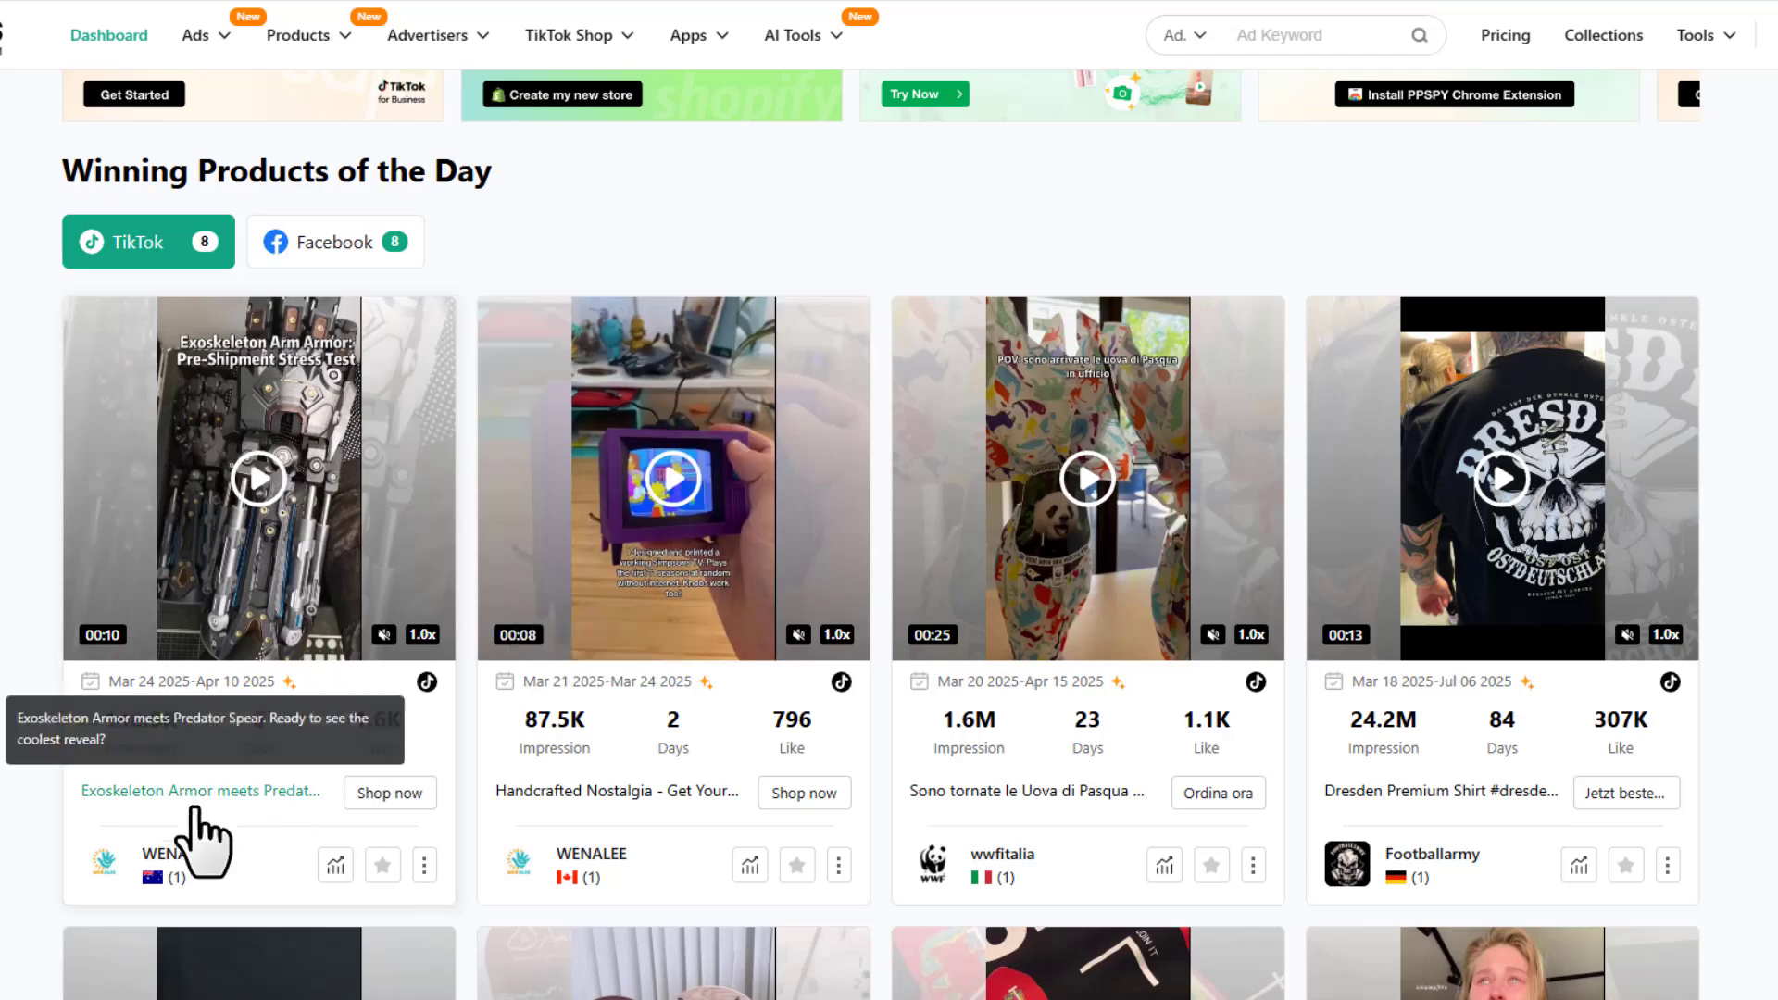
click(206, 798)
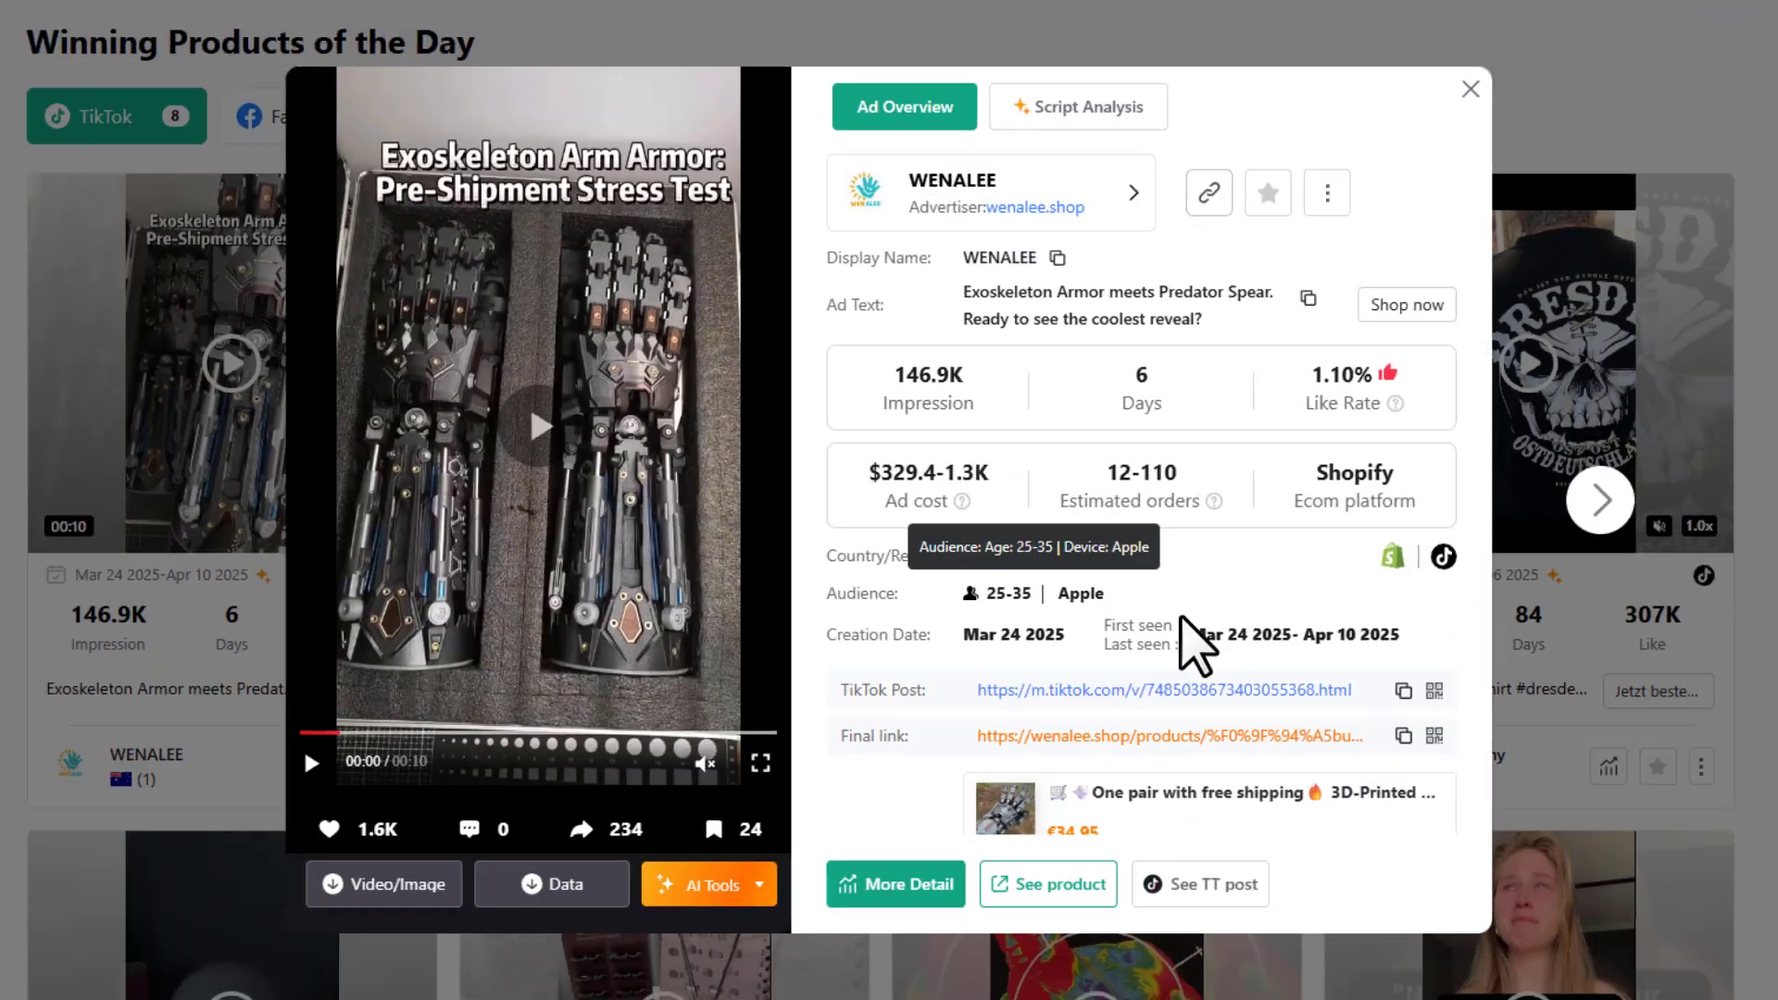
Step: Close the Exoskeleton ad details and scroll through the dashboard's category, search-term and TikTok keyword tables
key(Escape)
scroll(989, 629, down, 5)
scroll(989, 630, down, 4)
scroll(880, 615, down, 4)
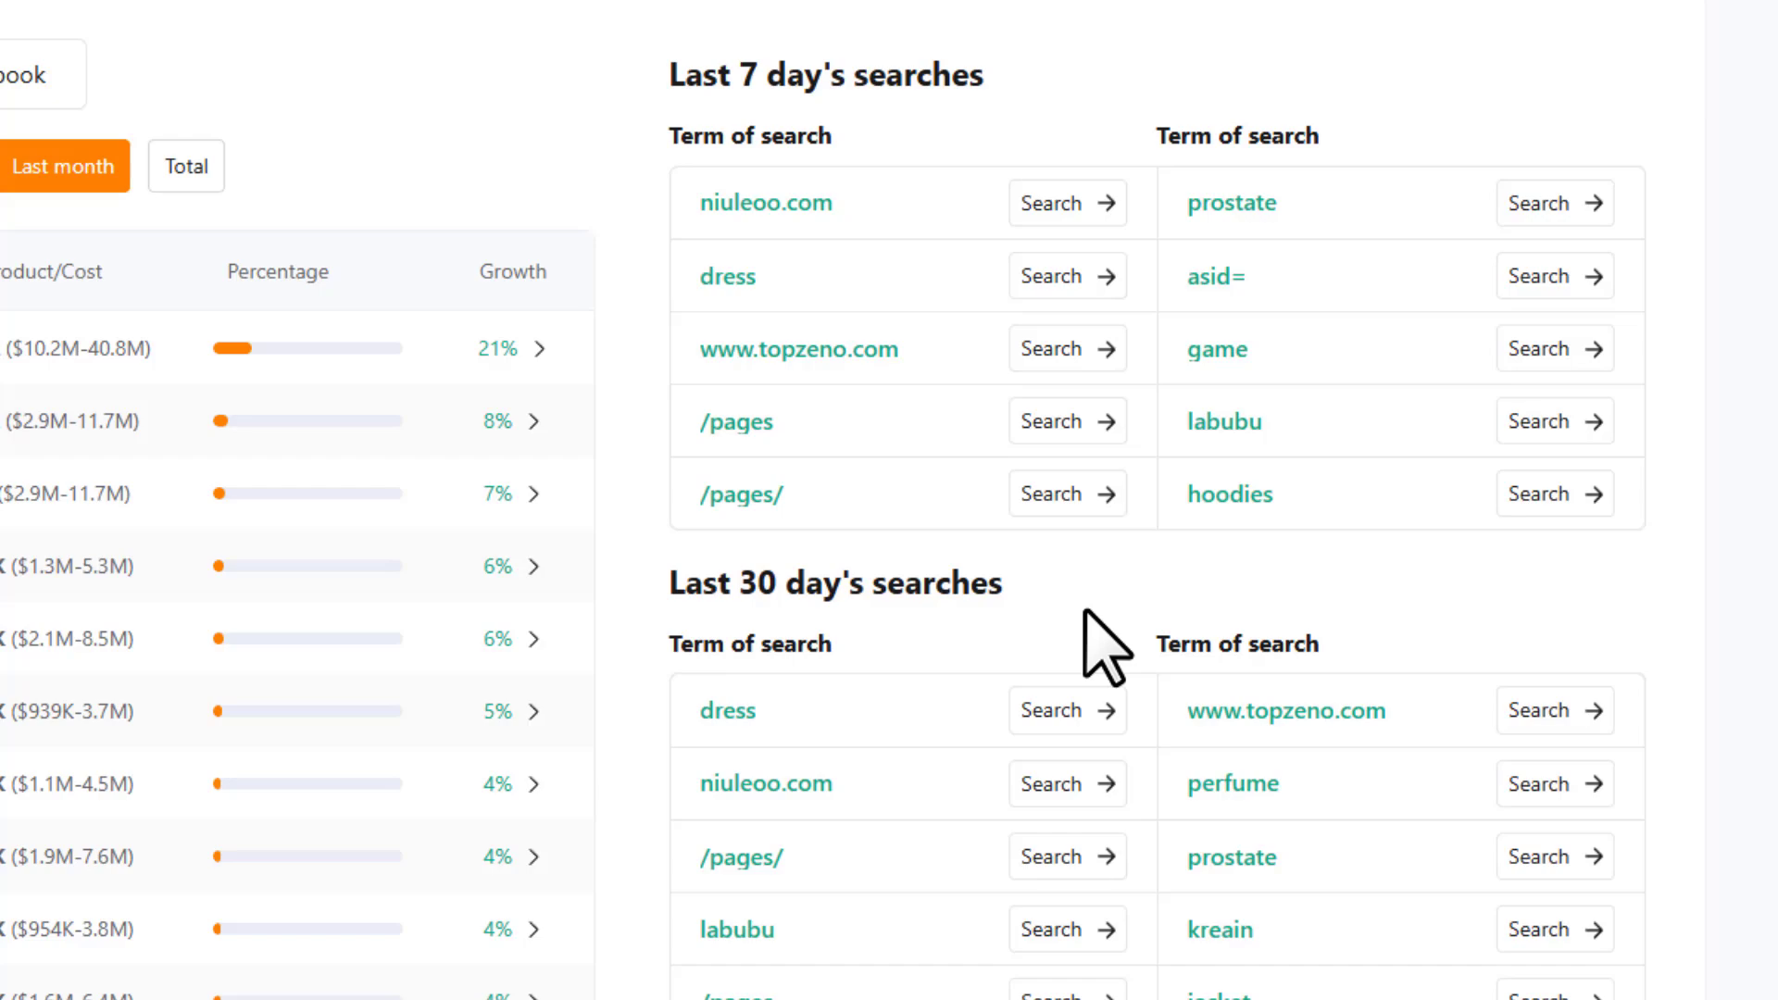
scroll(648, 787, down, 7)
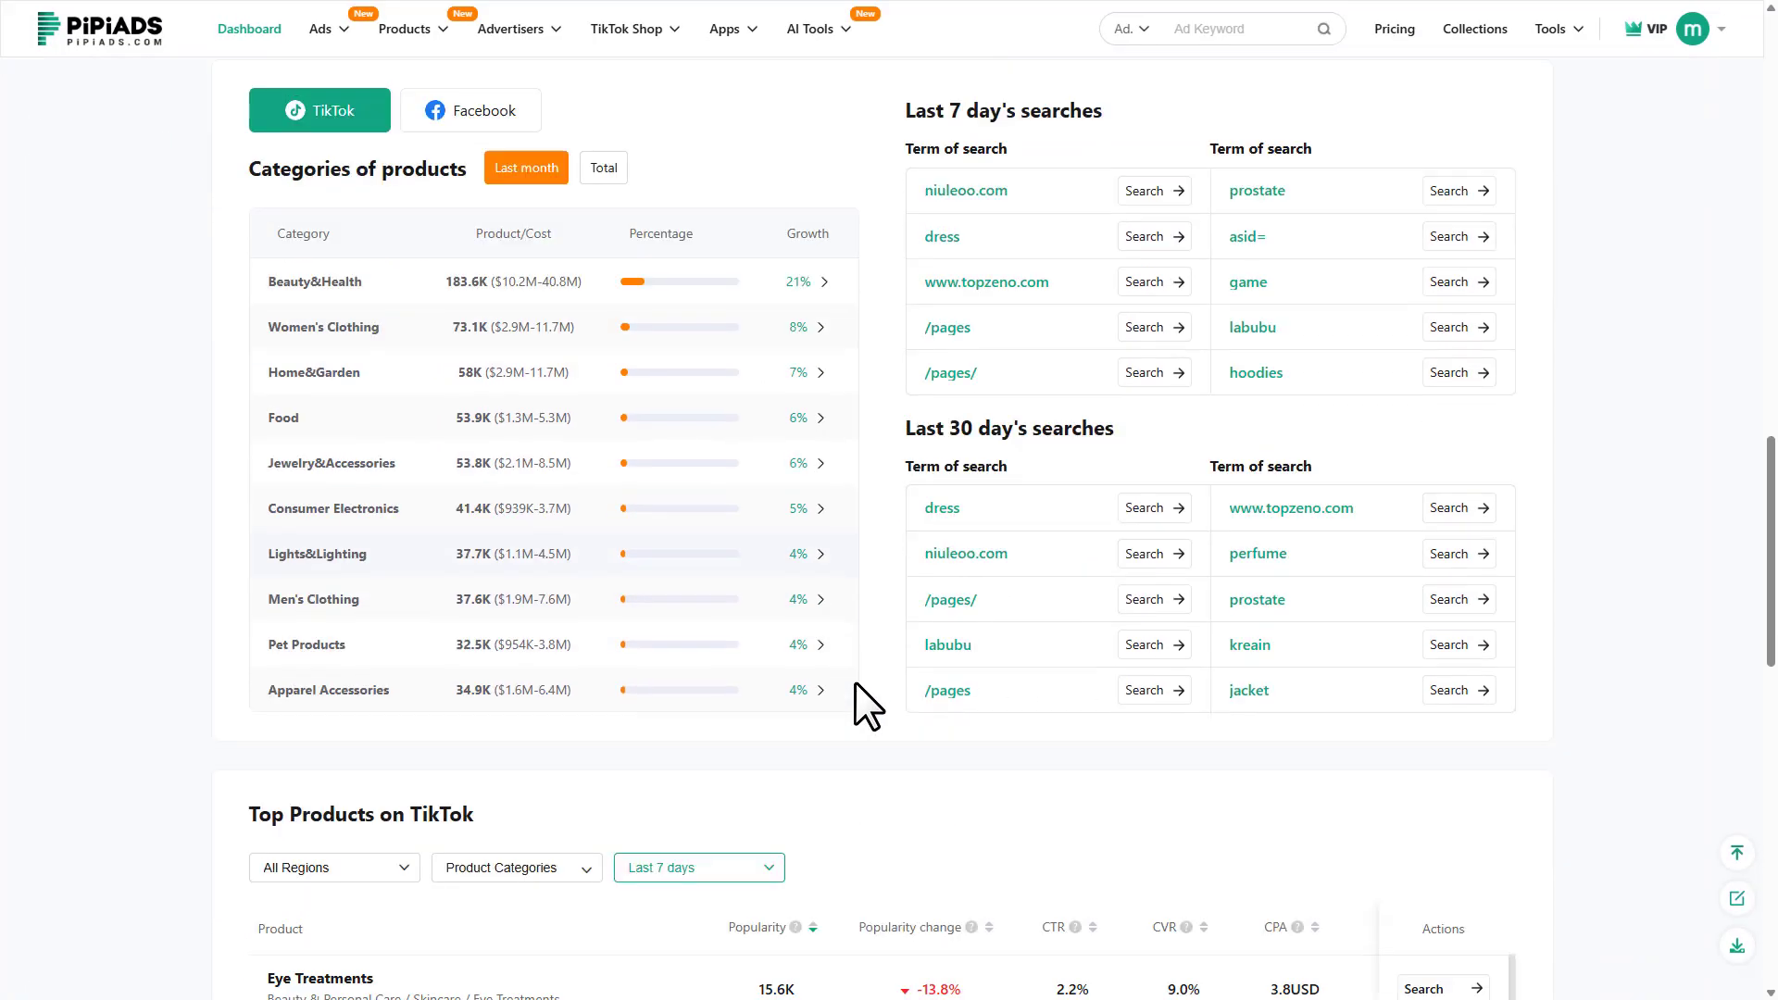
scroll(884, 482, down, 3)
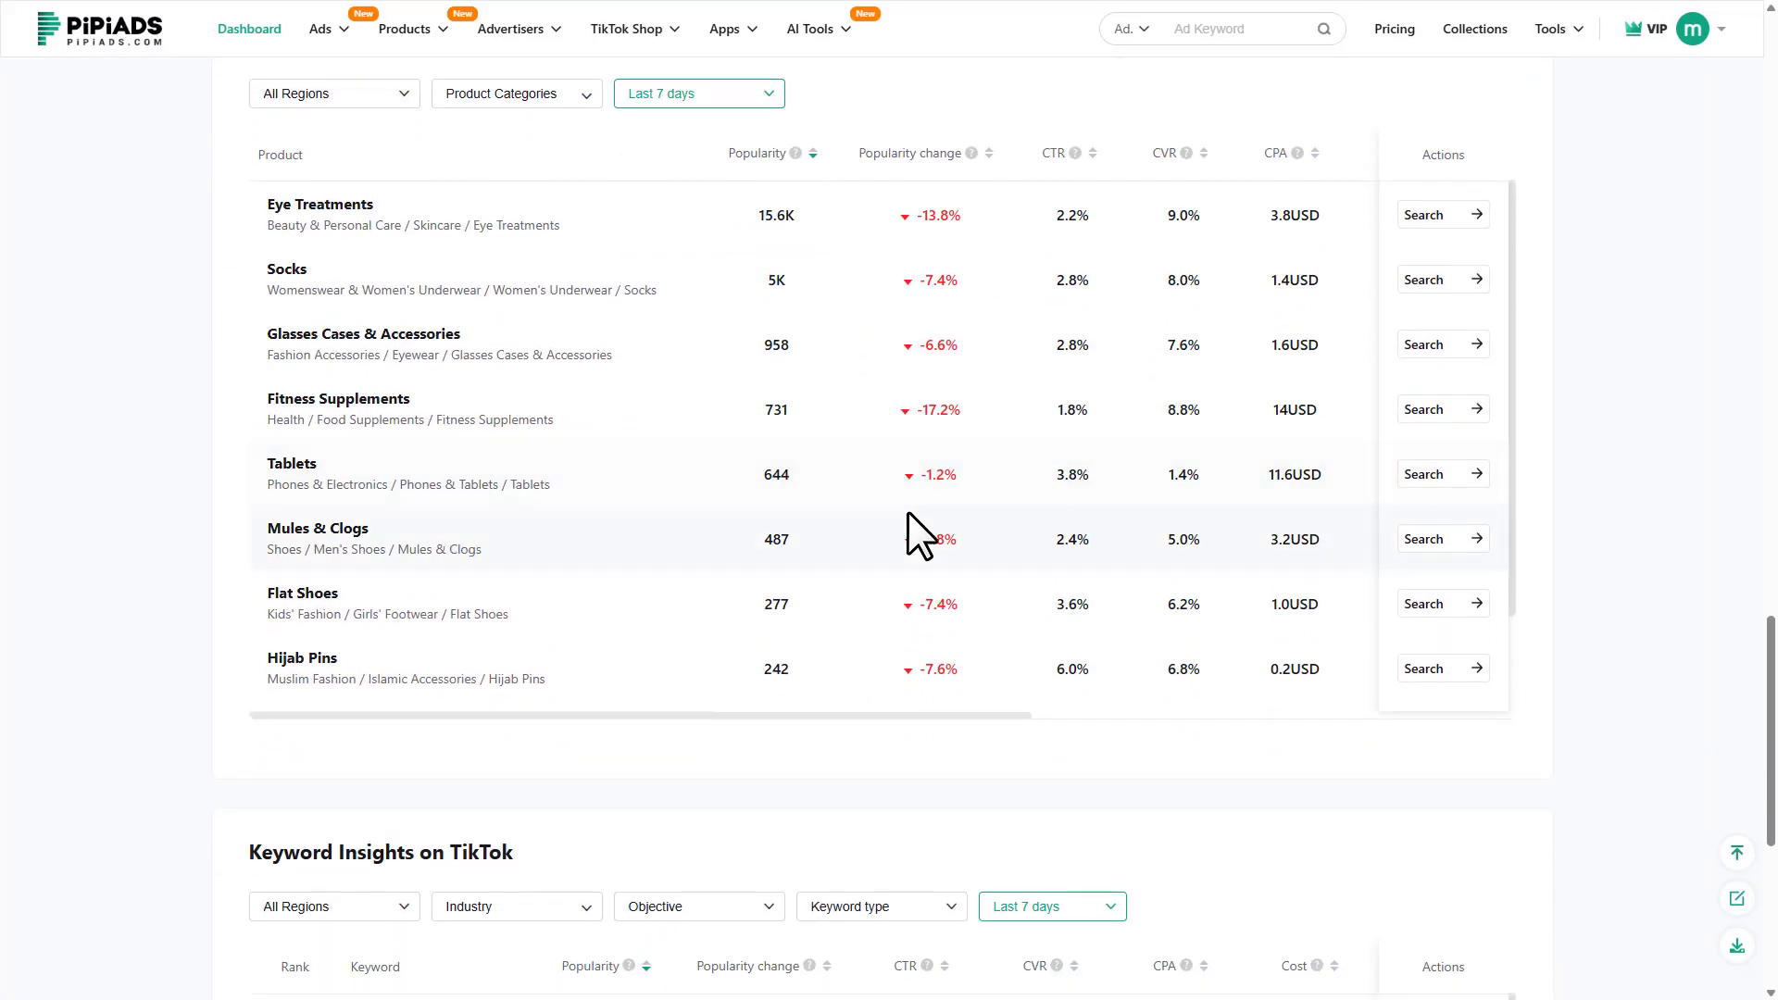
scroll(907, 514, down, 6)
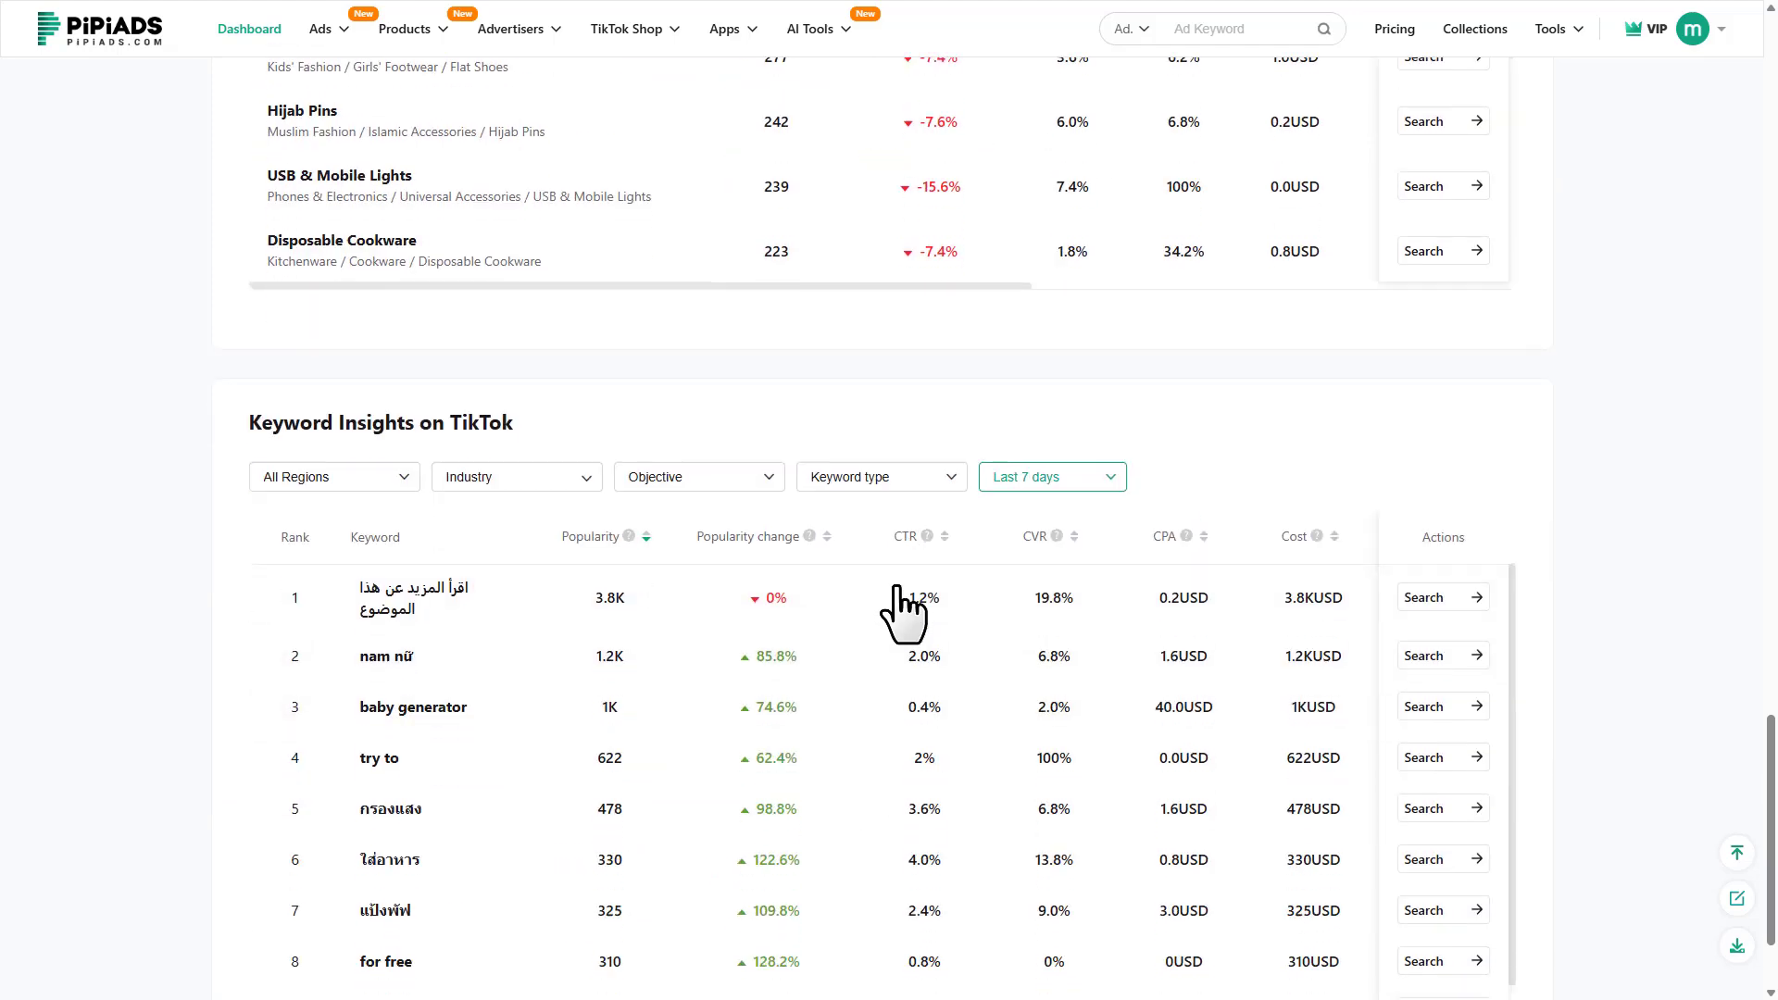
scroll(903, 611, down, 2)
mouse_move(330, 32)
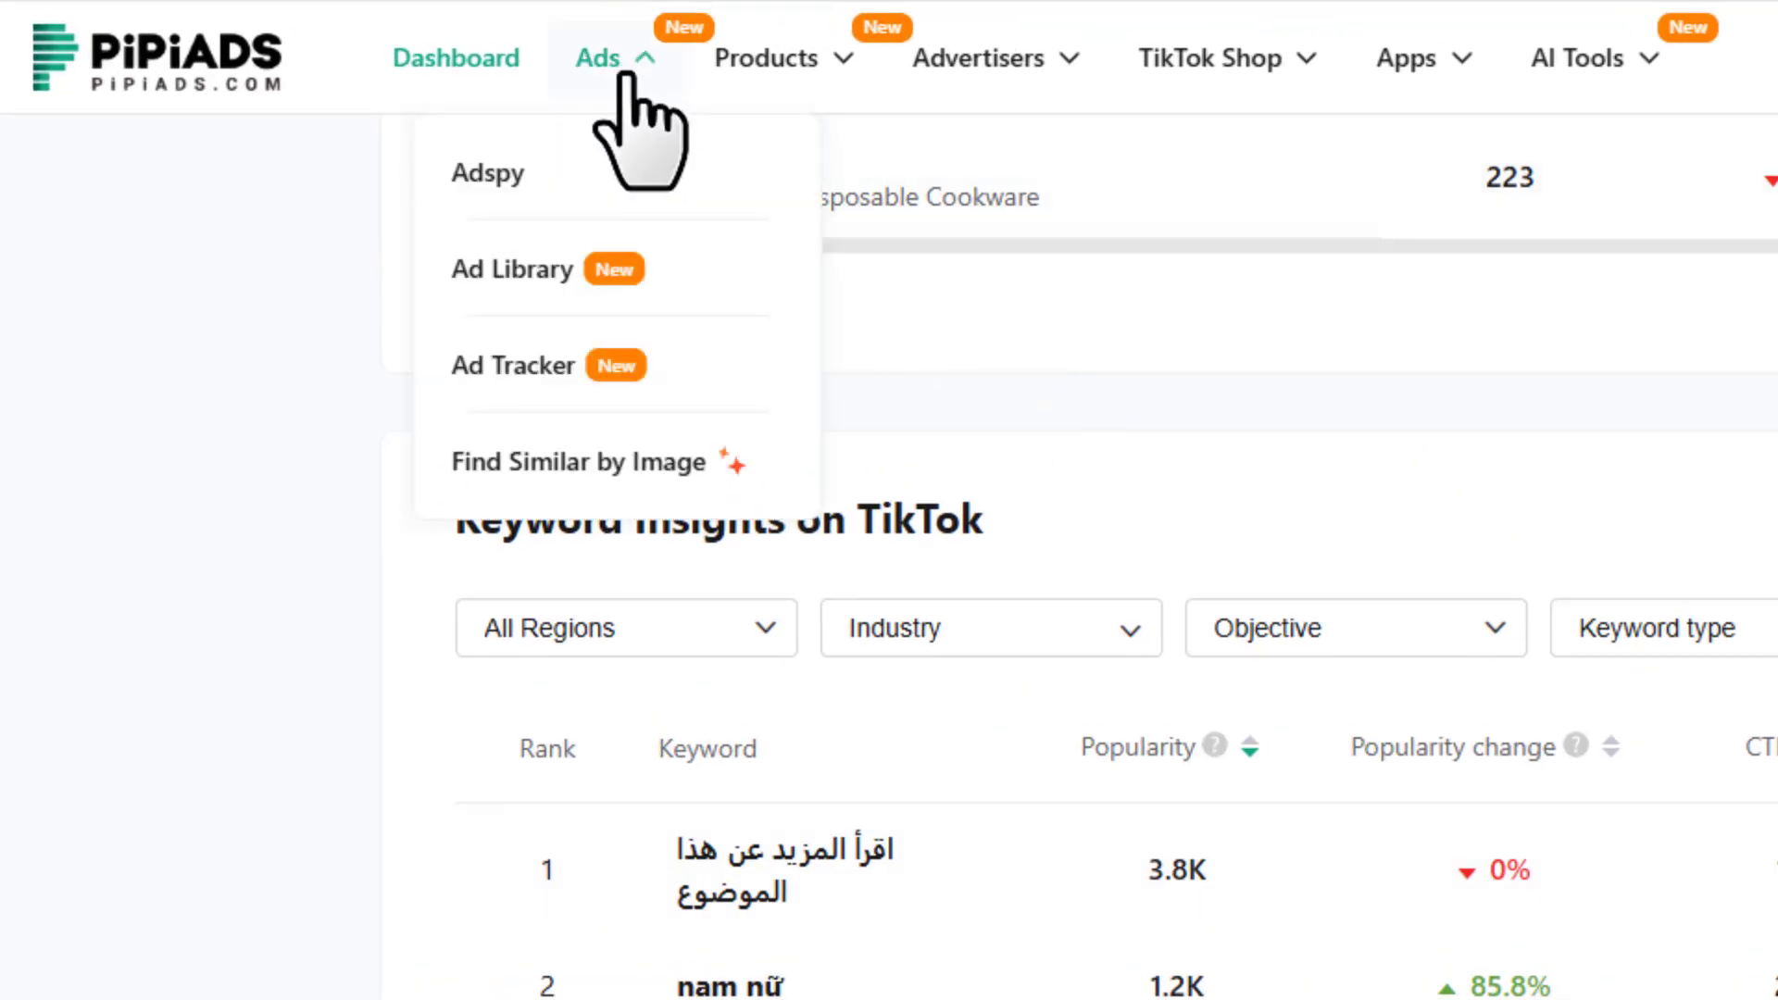
Step: Show the EU version of the Ad Library and scroll through its active and inactive ad listings
click(516, 268)
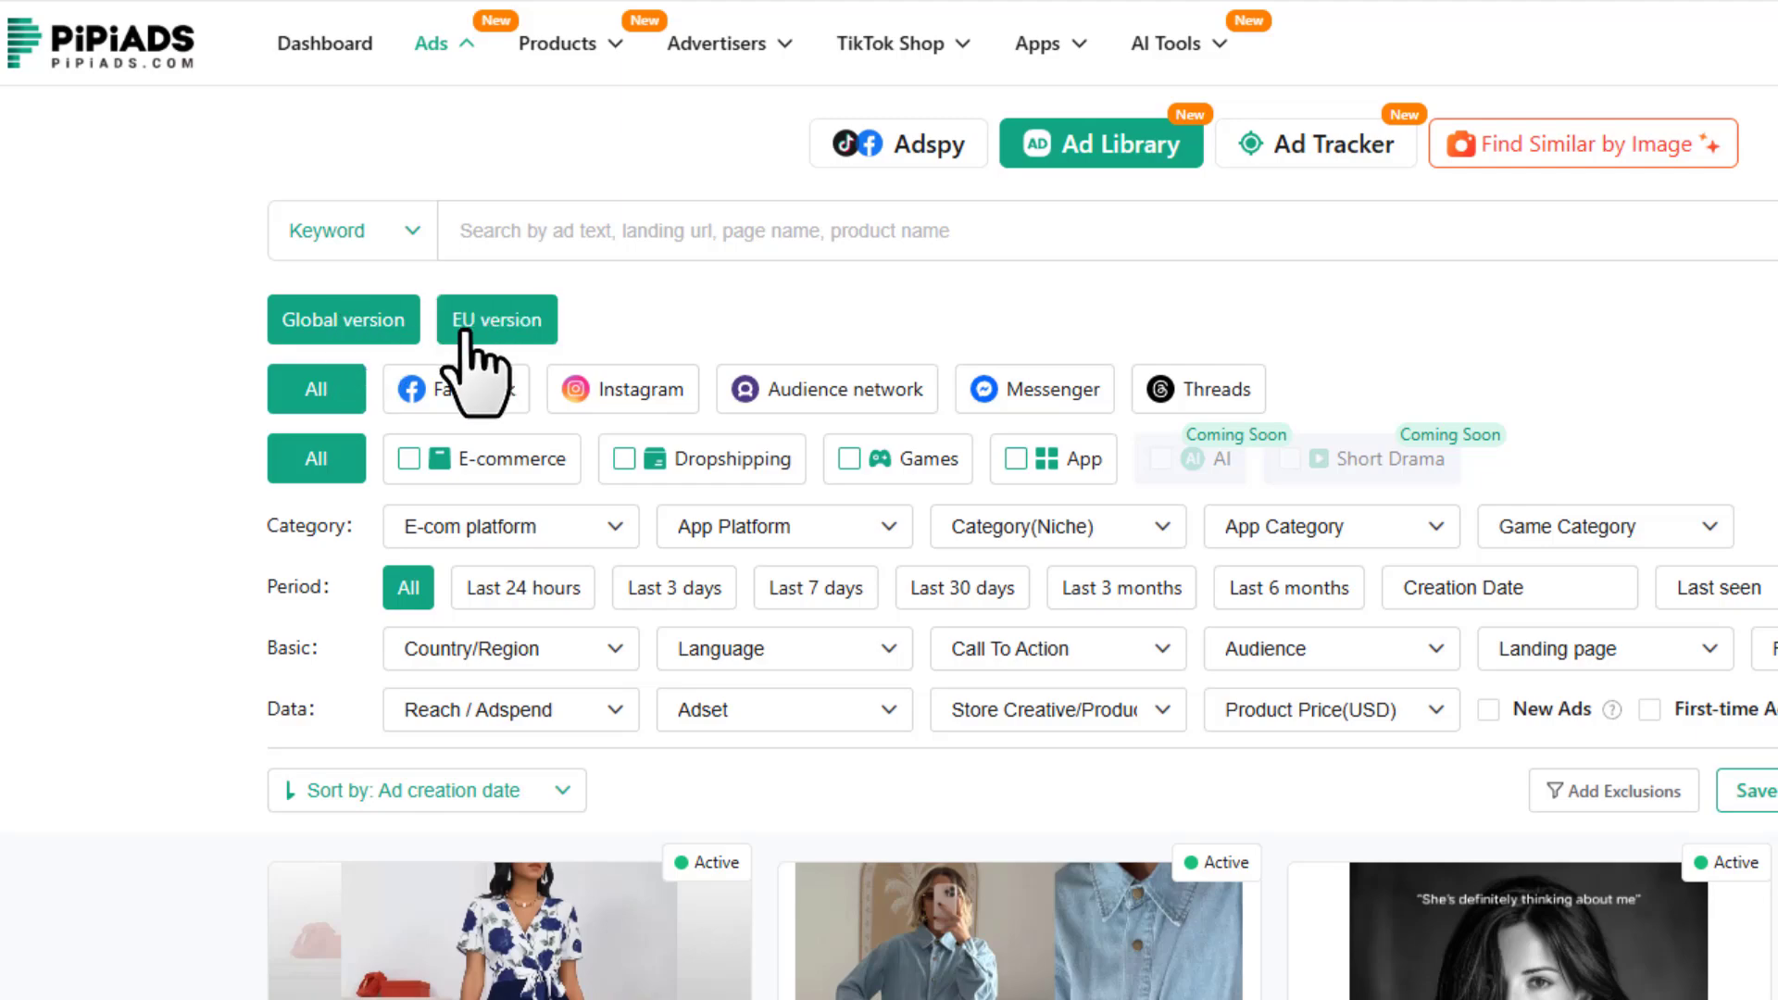
click(512, 318)
scroll(926, 324, down, 5)
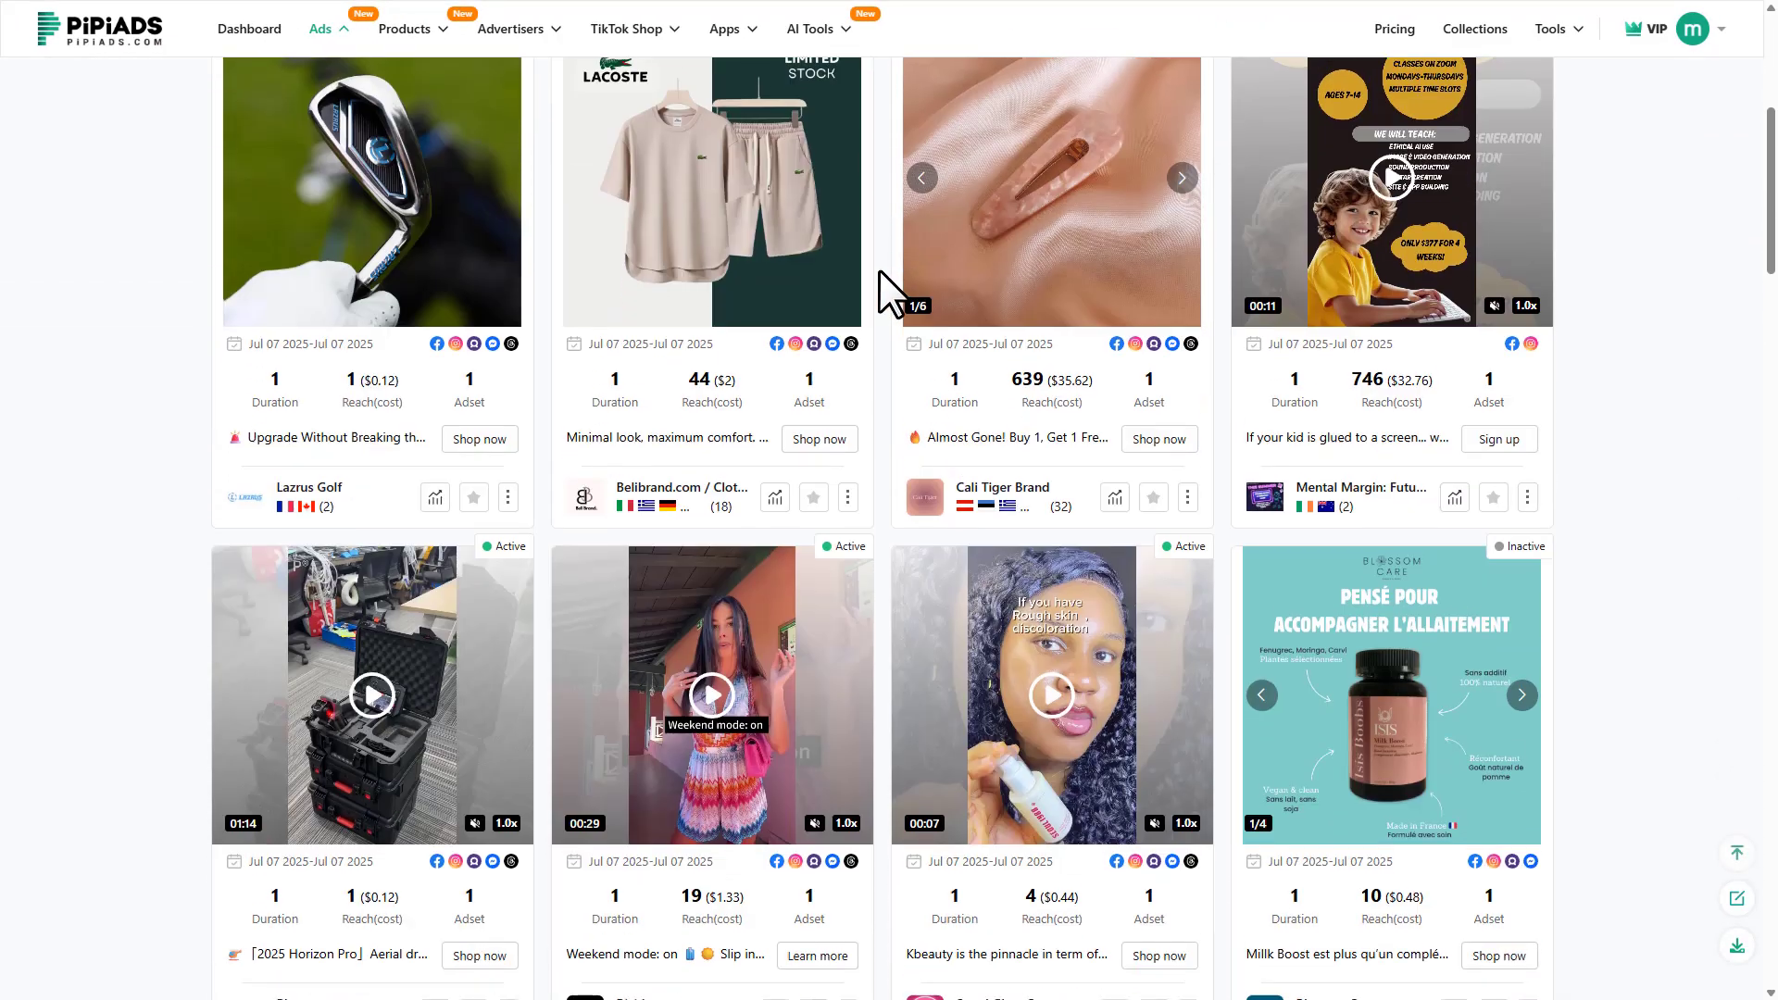
scroll(897, 444, down, 5)
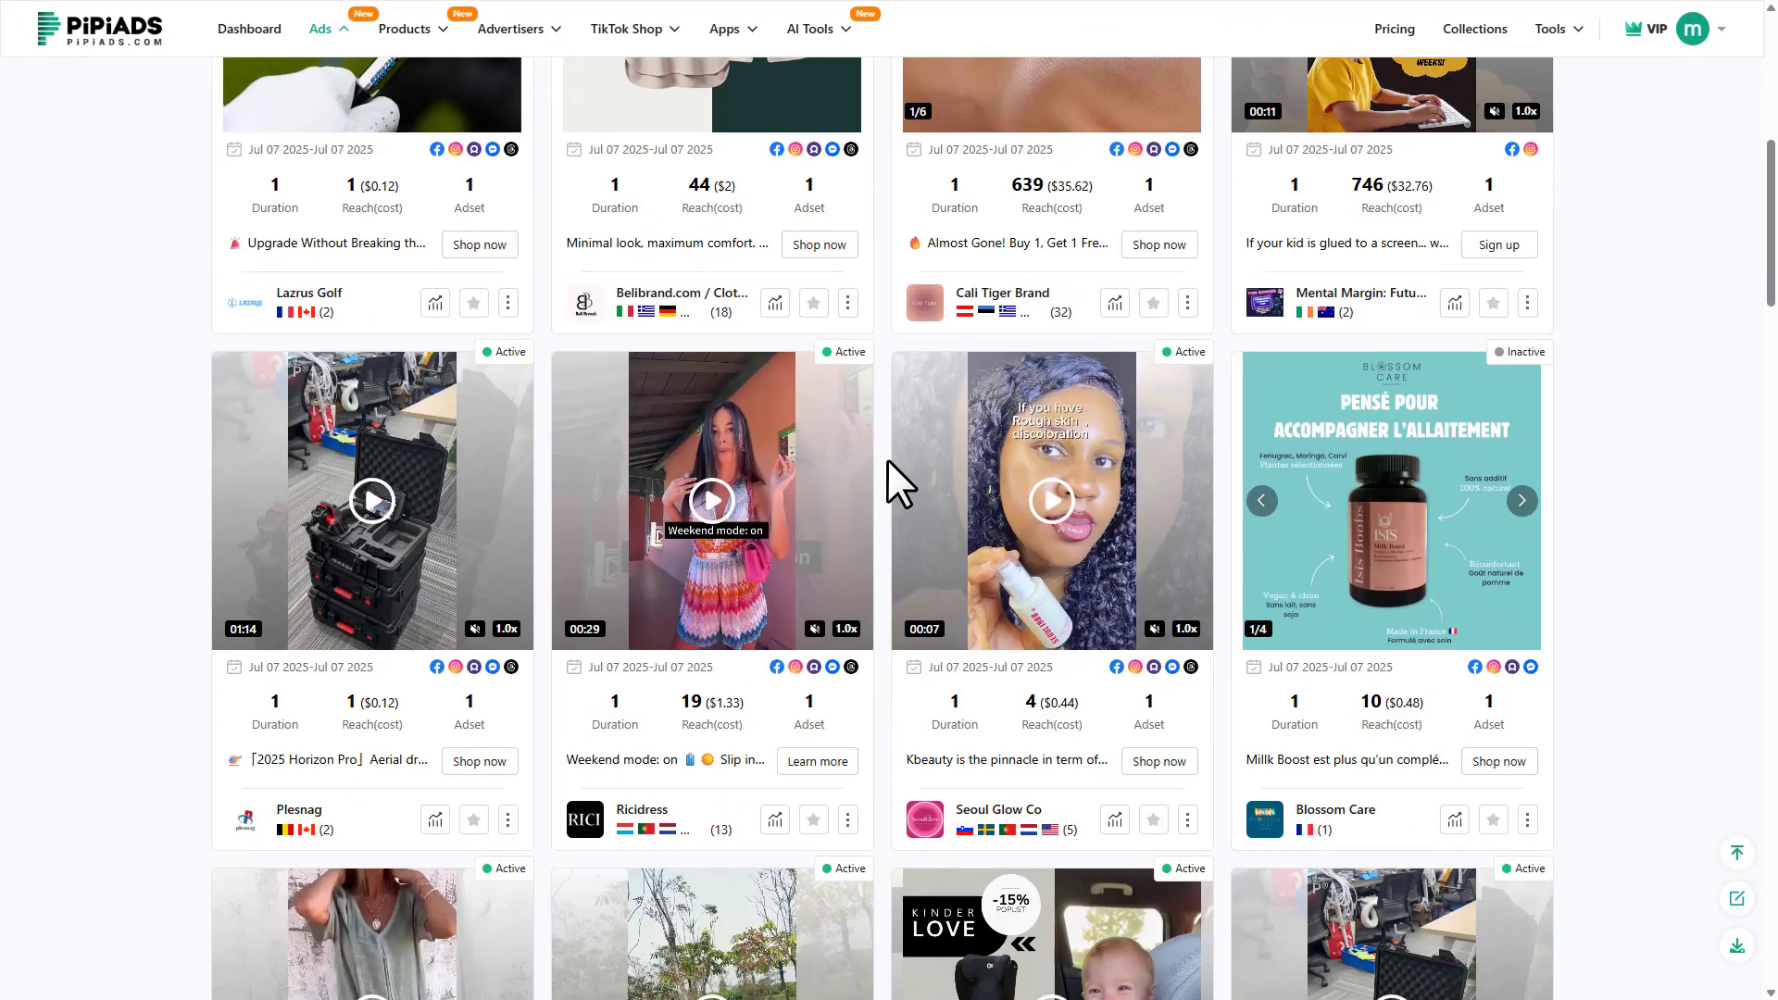
scroll(887, 475, down, 8)
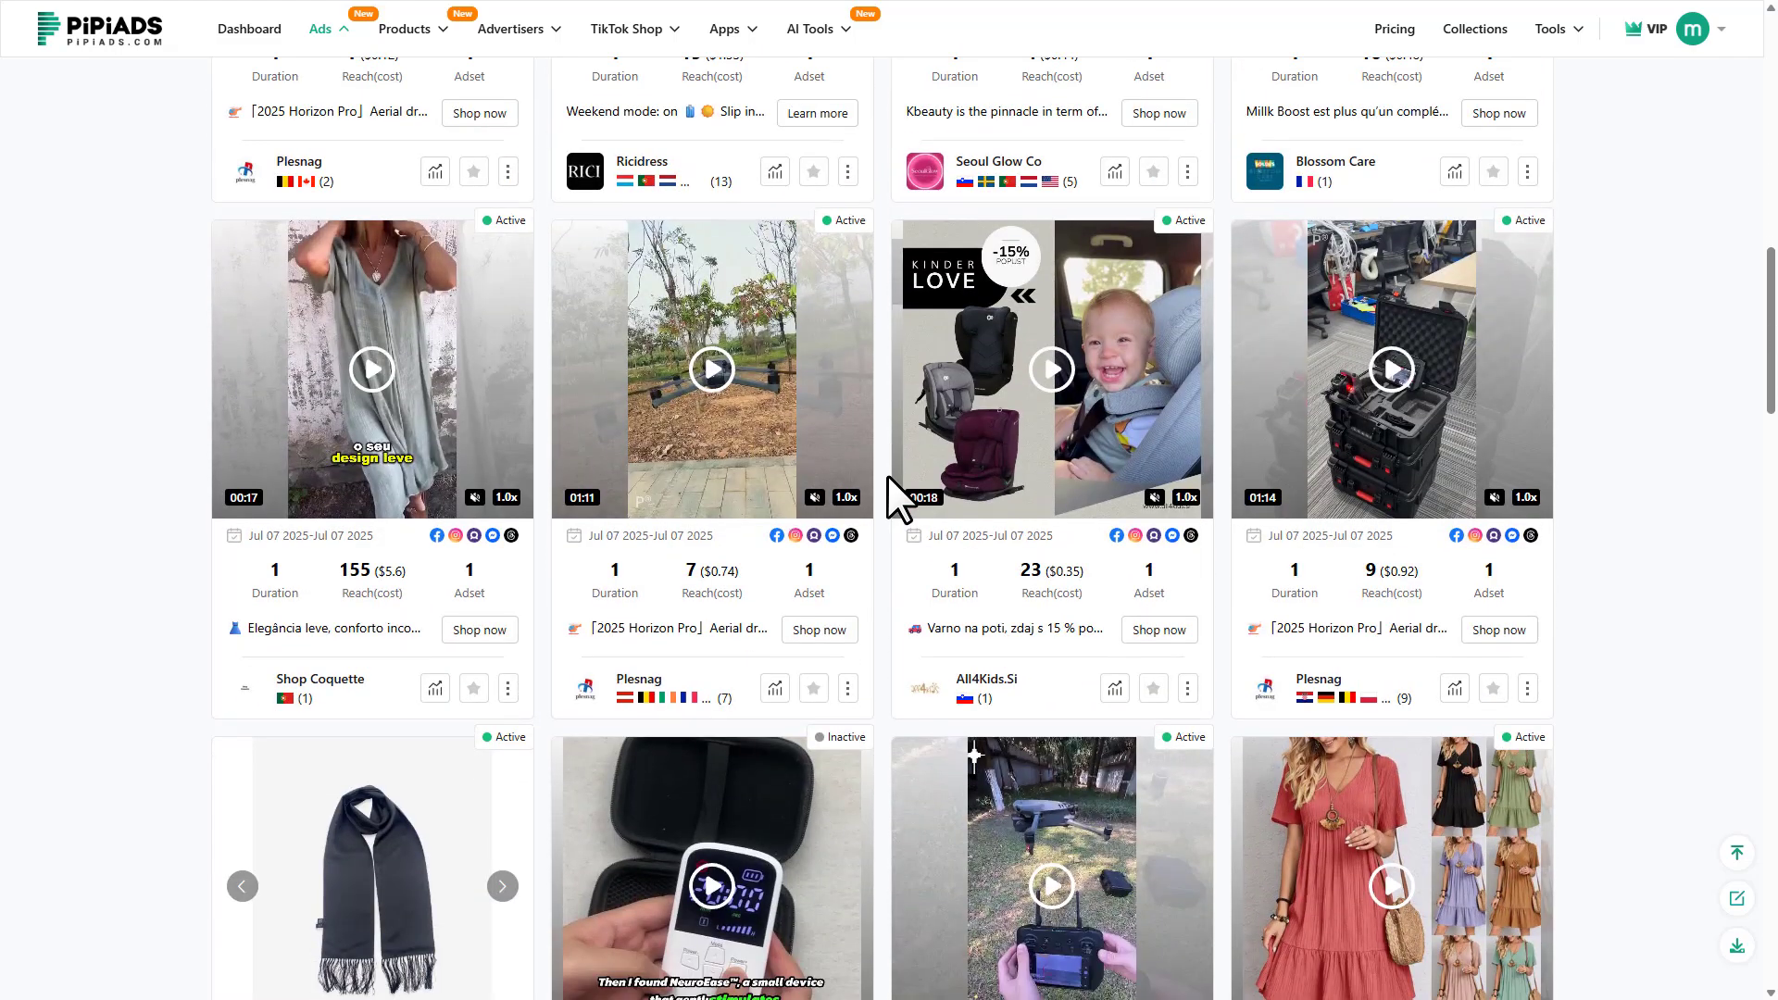
scroll(887, 475, down, 3)
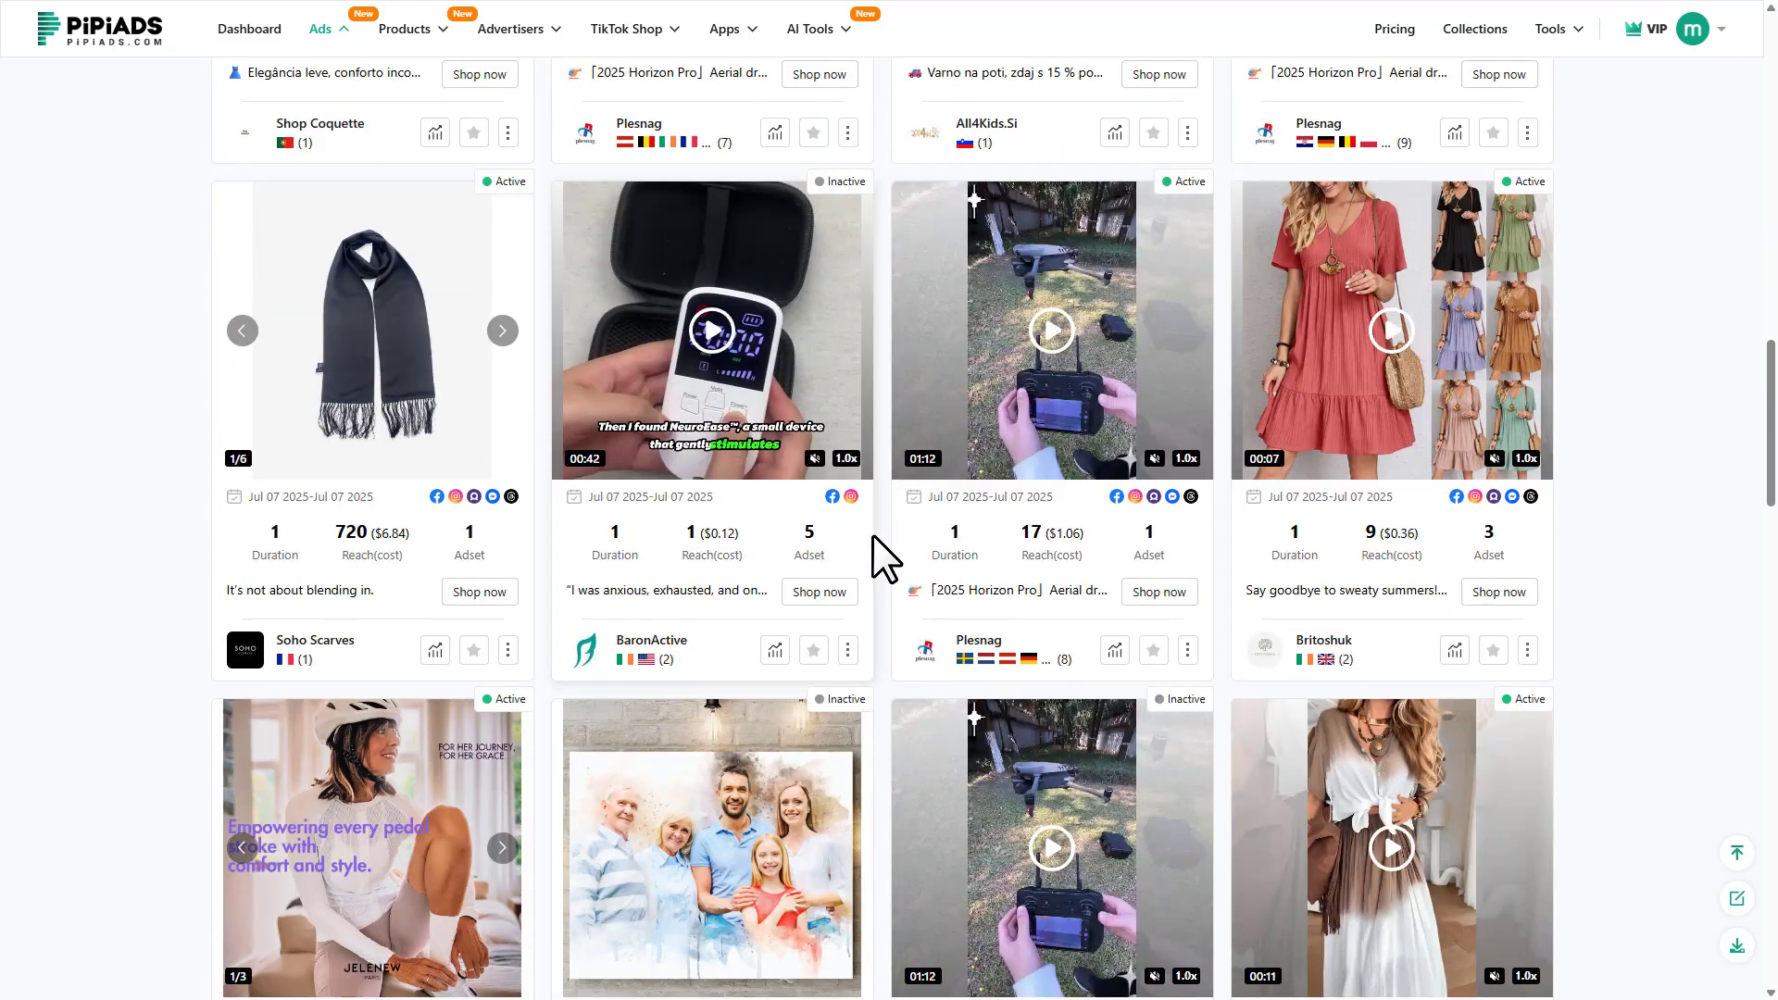
scroll(872, 535, down, 4)
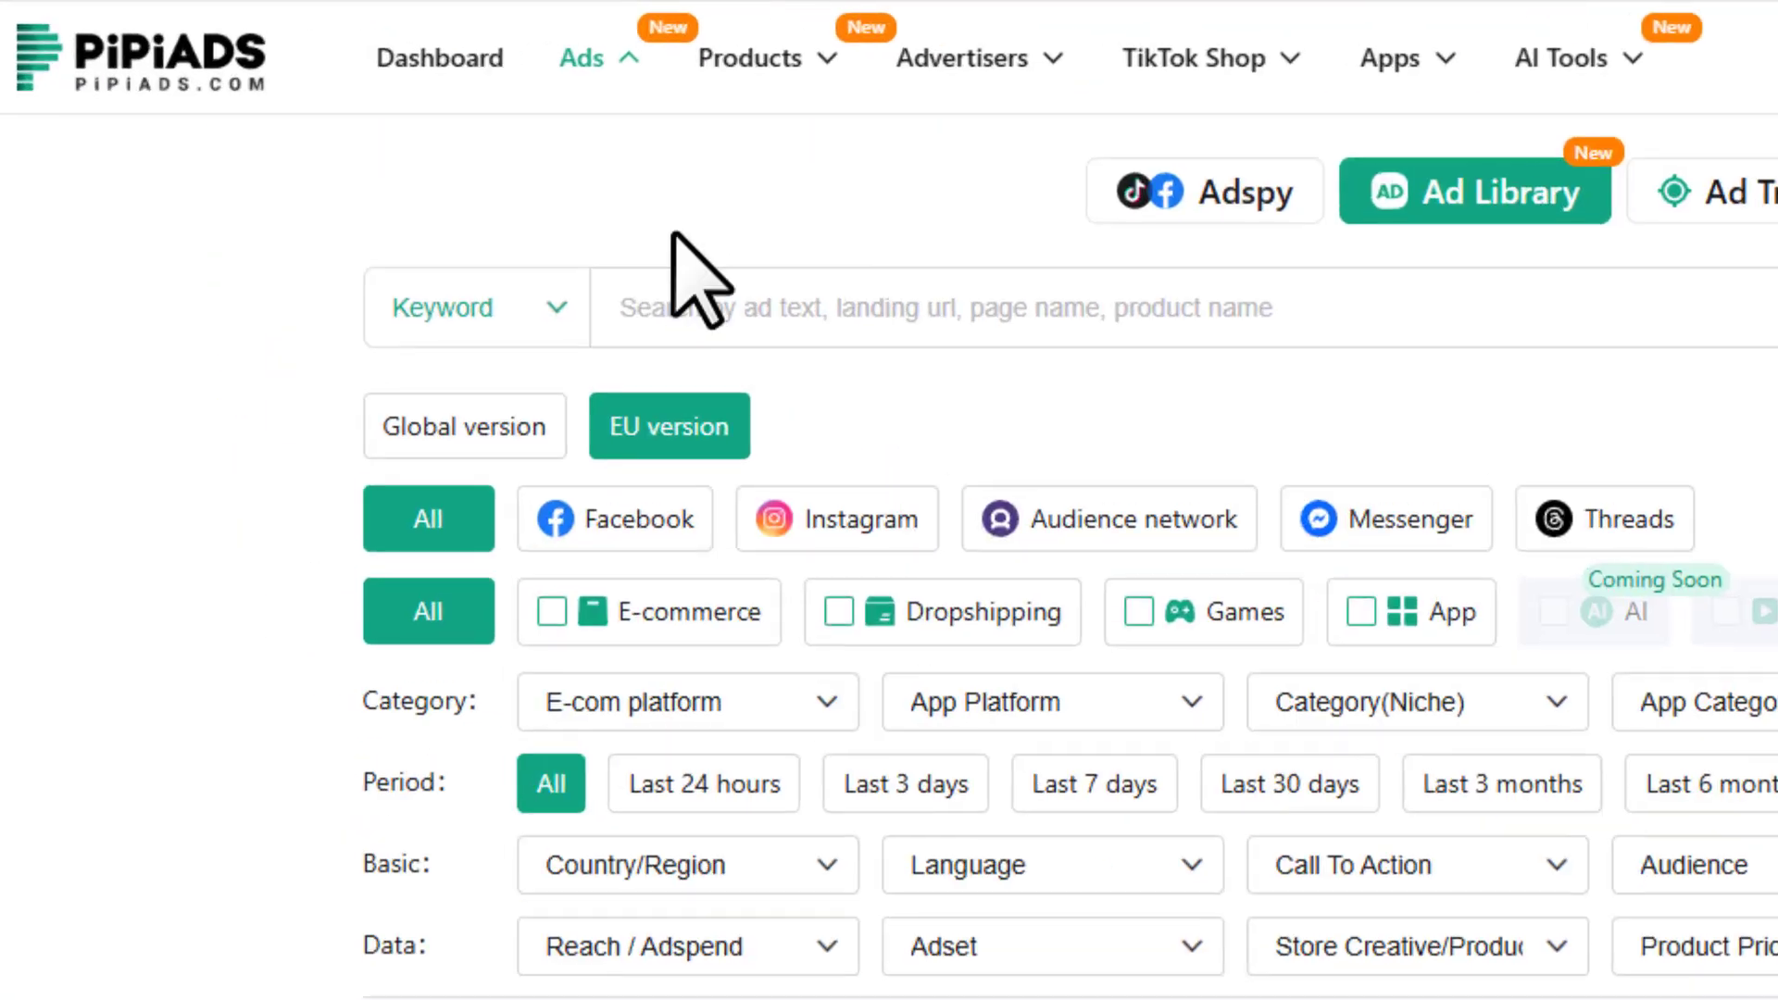
Step: Open Ad Tracker and try its store/website tracking options, including multi-link entry
mouse_move(321, 28)
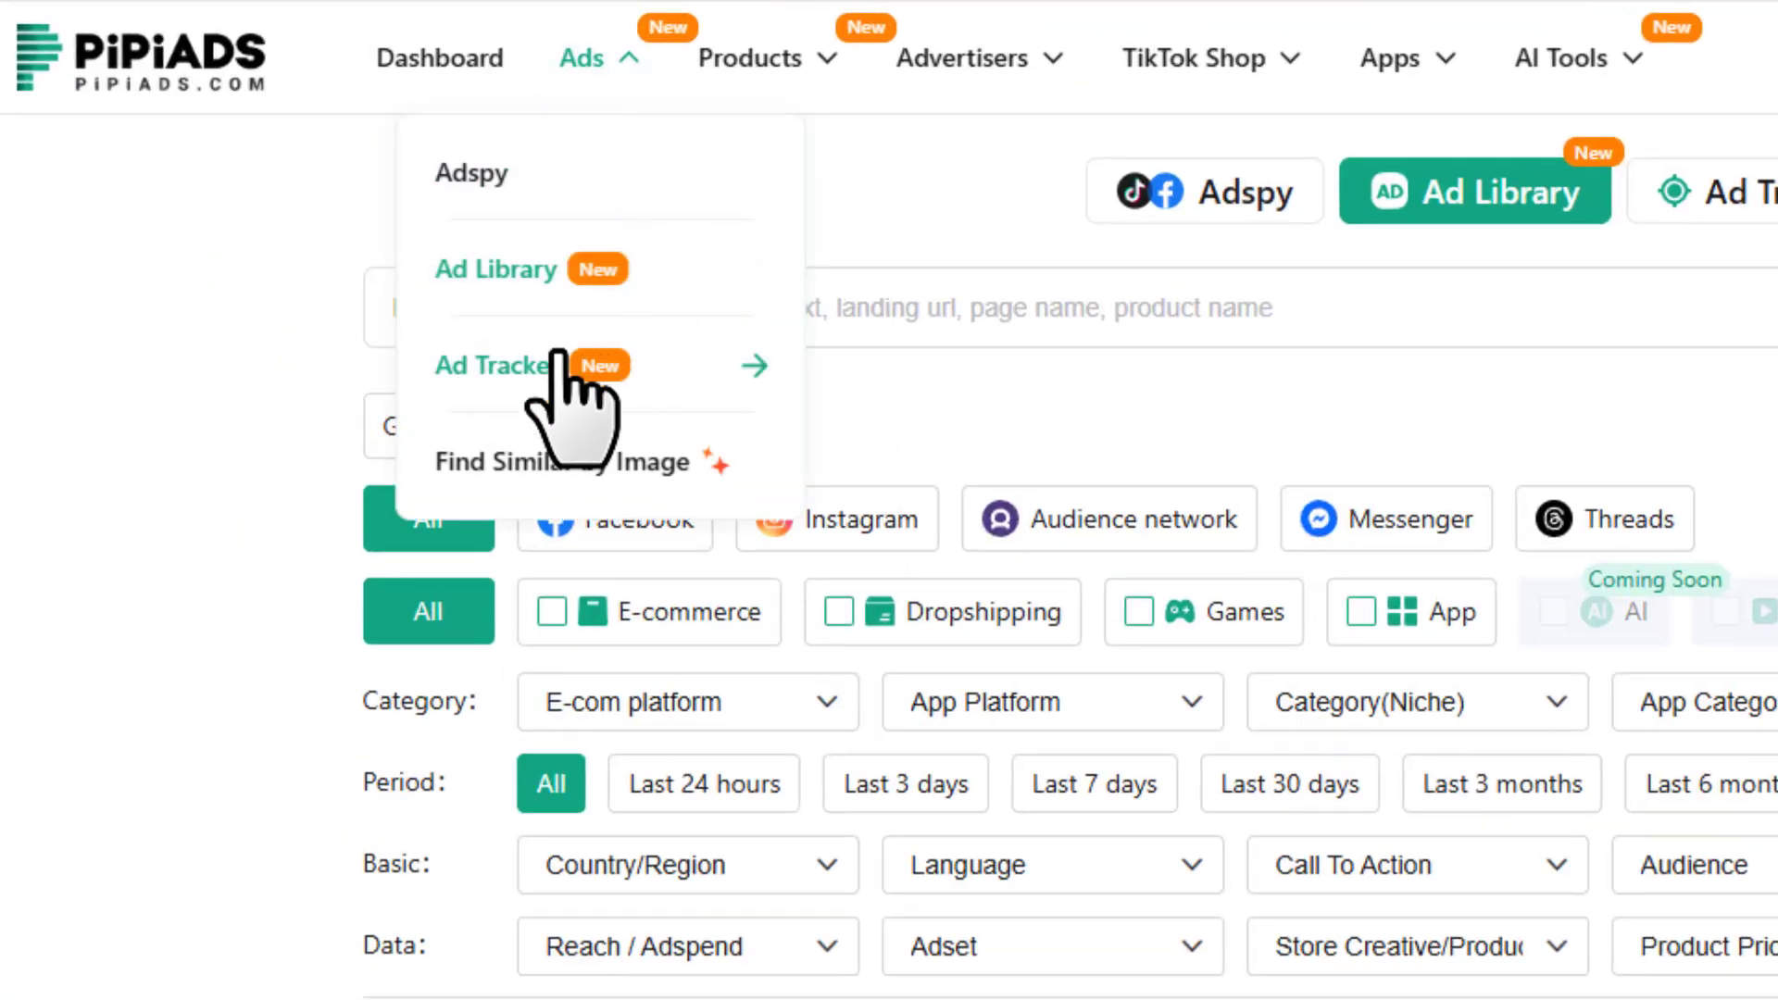
click(535, 369)
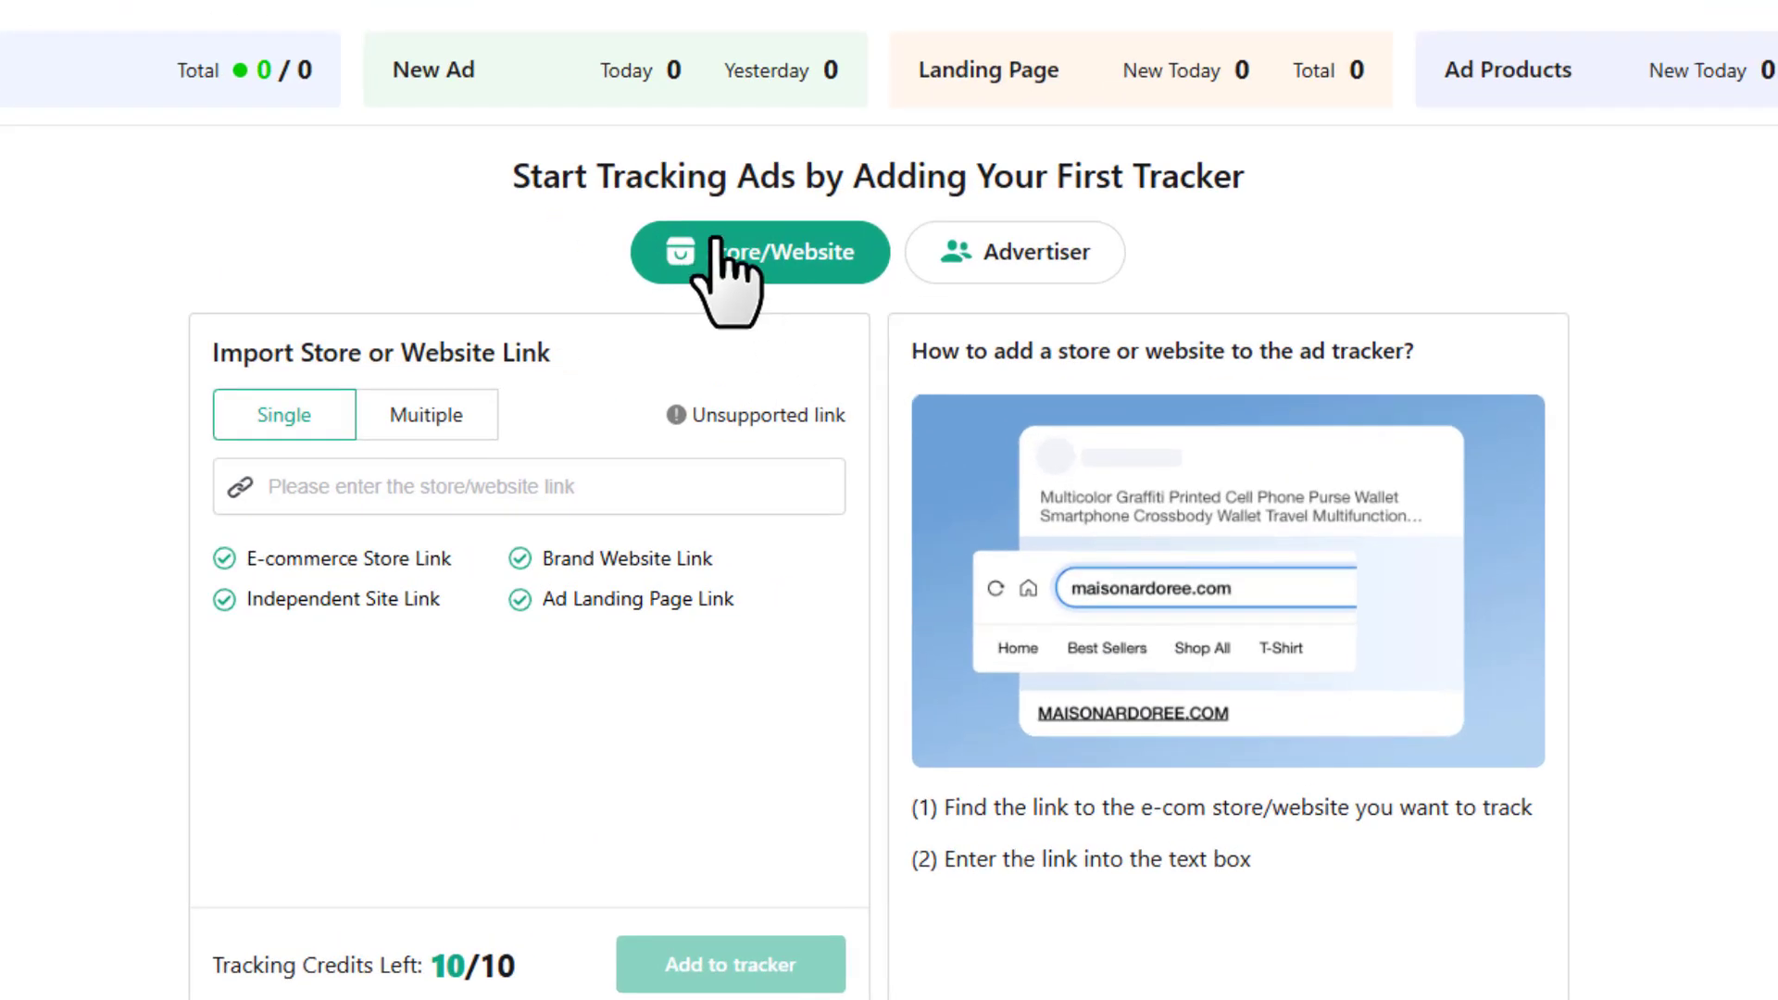
click(979, 257)
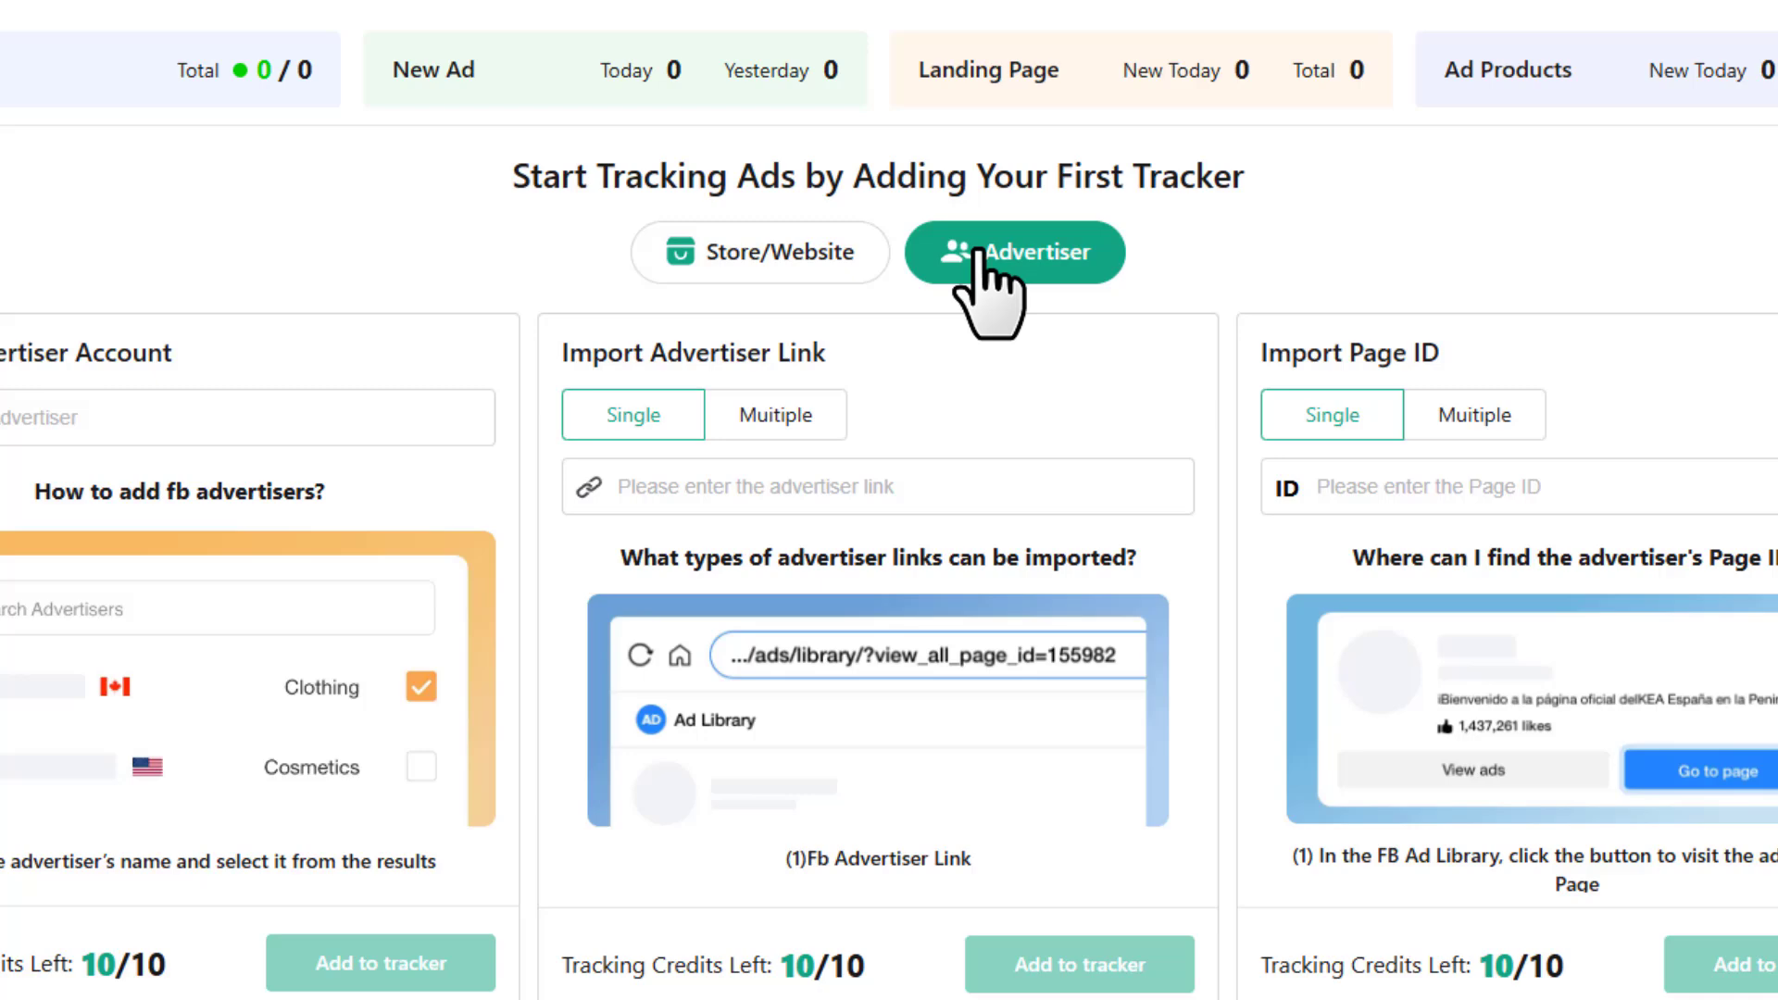
click(738, 252)
click(433, 483)
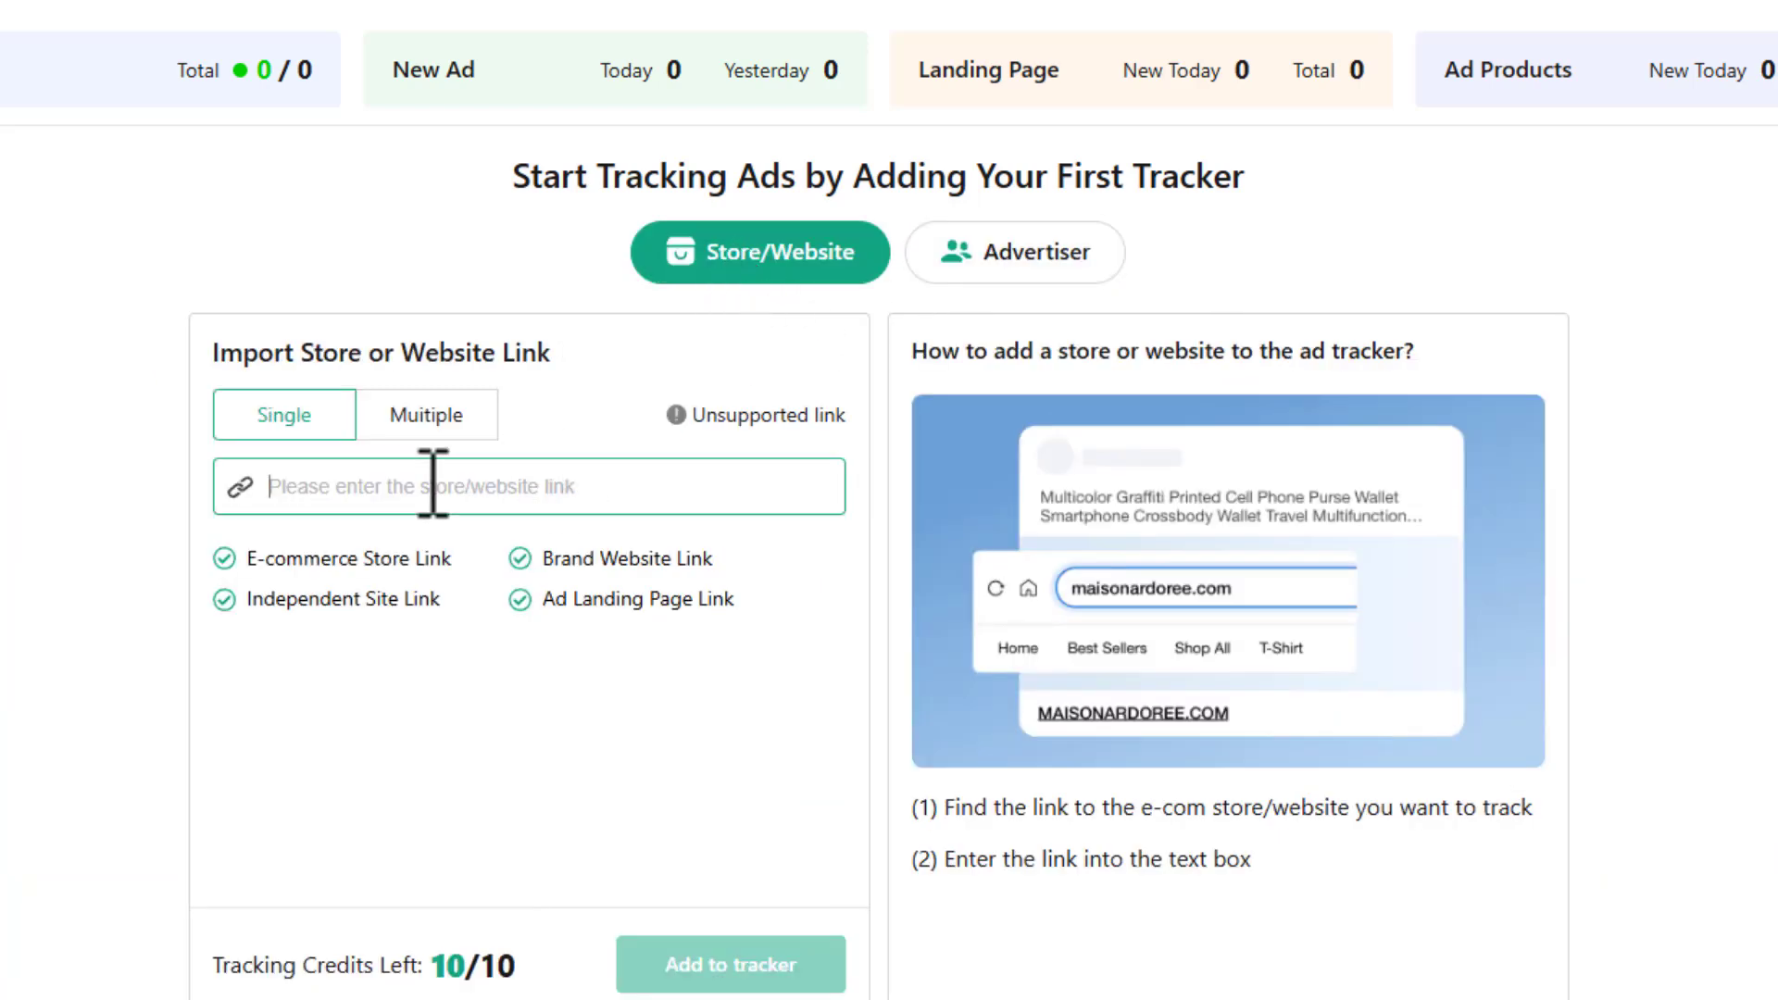
click(402, 432)
click(301, 638)
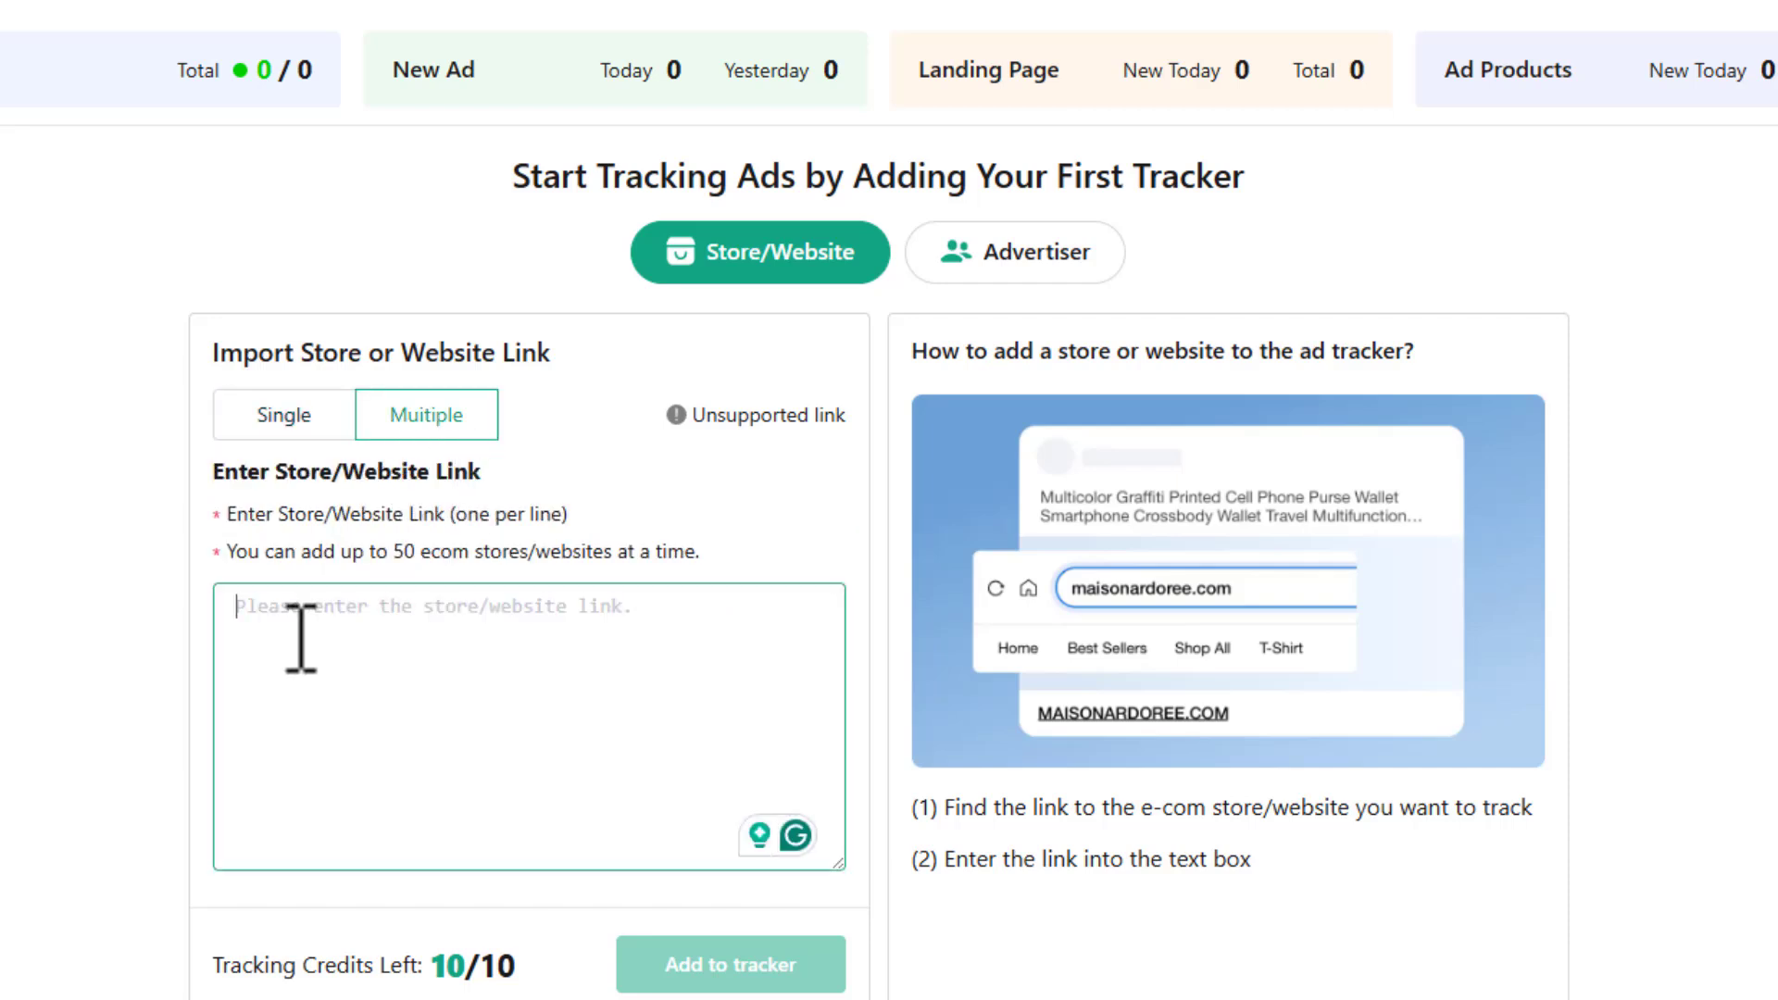
Step: Switch to Advertiser tracking, search 'The Self Styler', and add it to the tracker
click(972, 276)
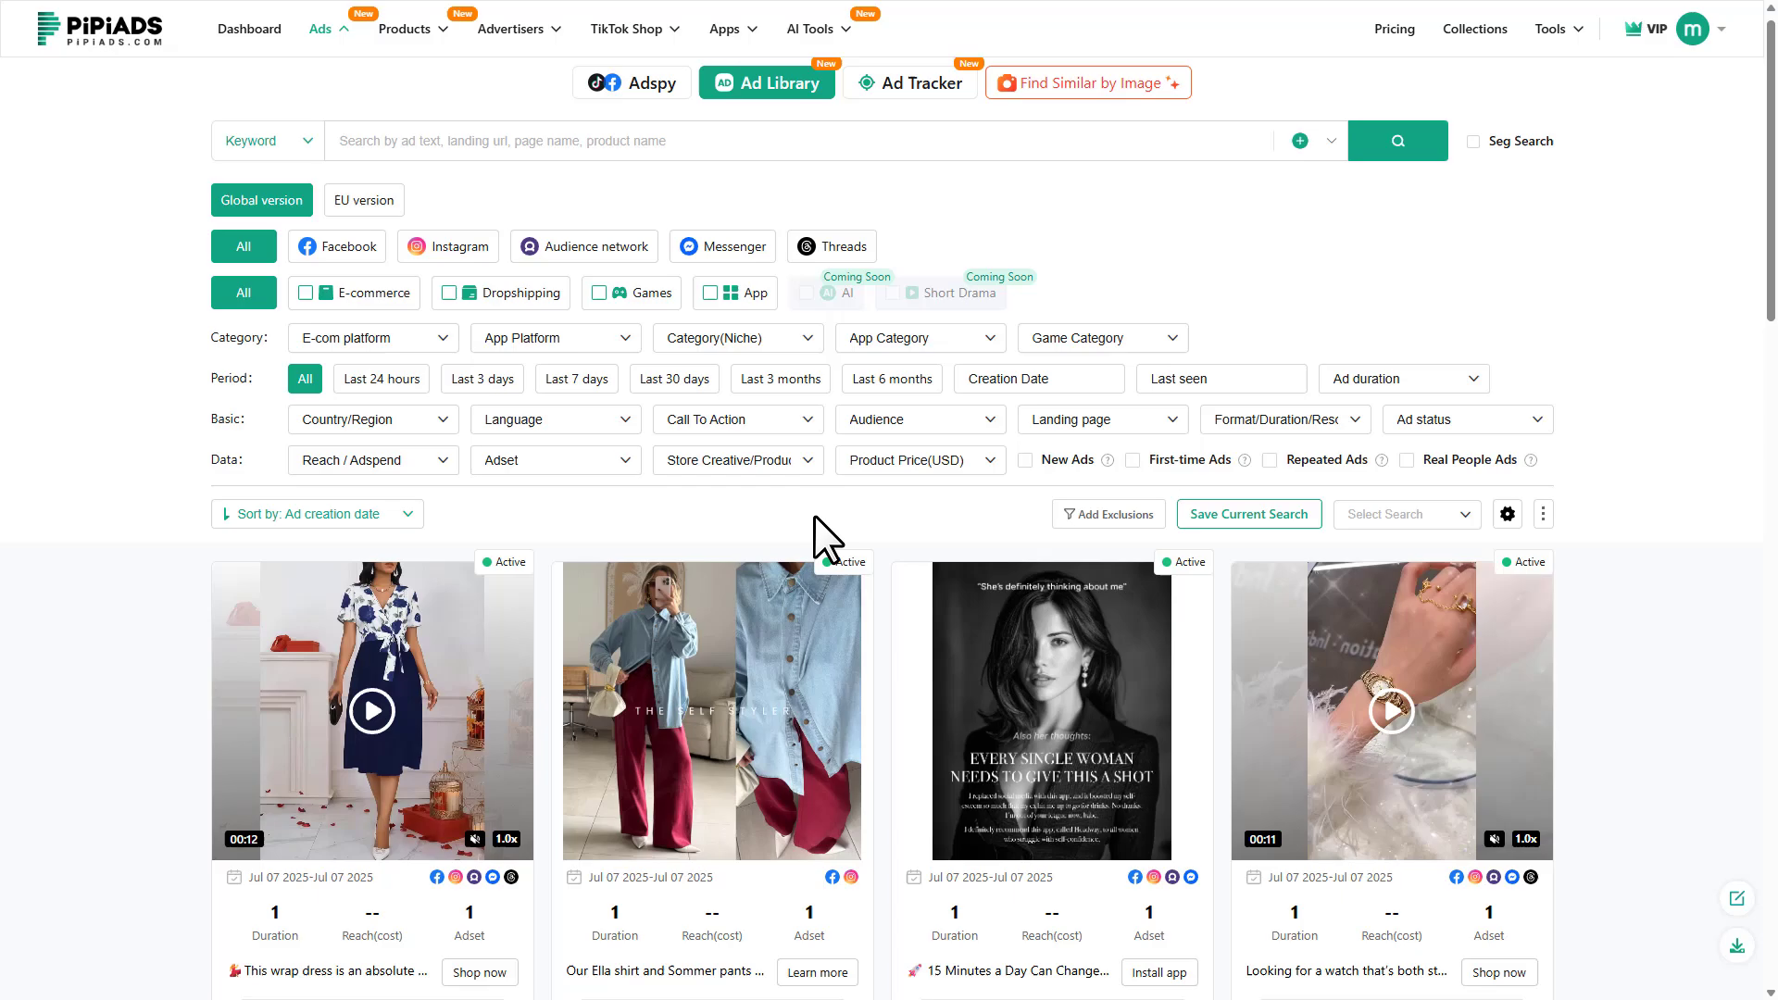
scroll(814, 523, down, 5)
drag(566, 774, 413, 787)
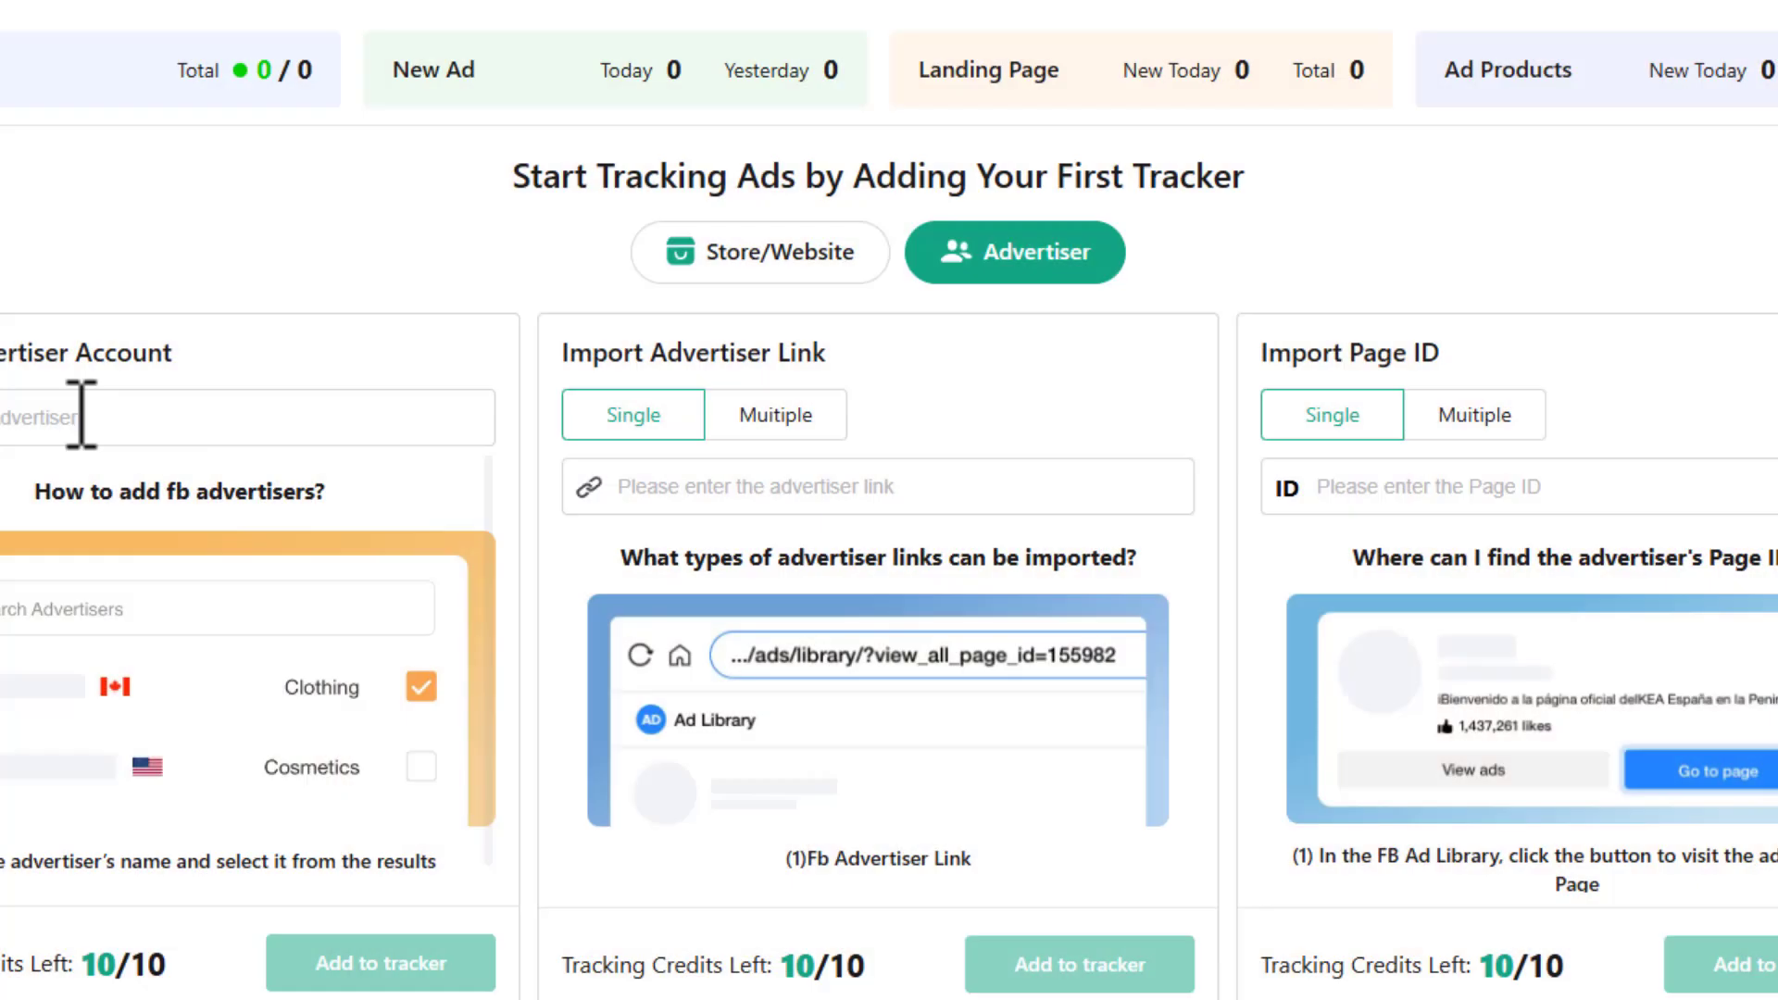
click(397, 365)
text(The Self Styler)
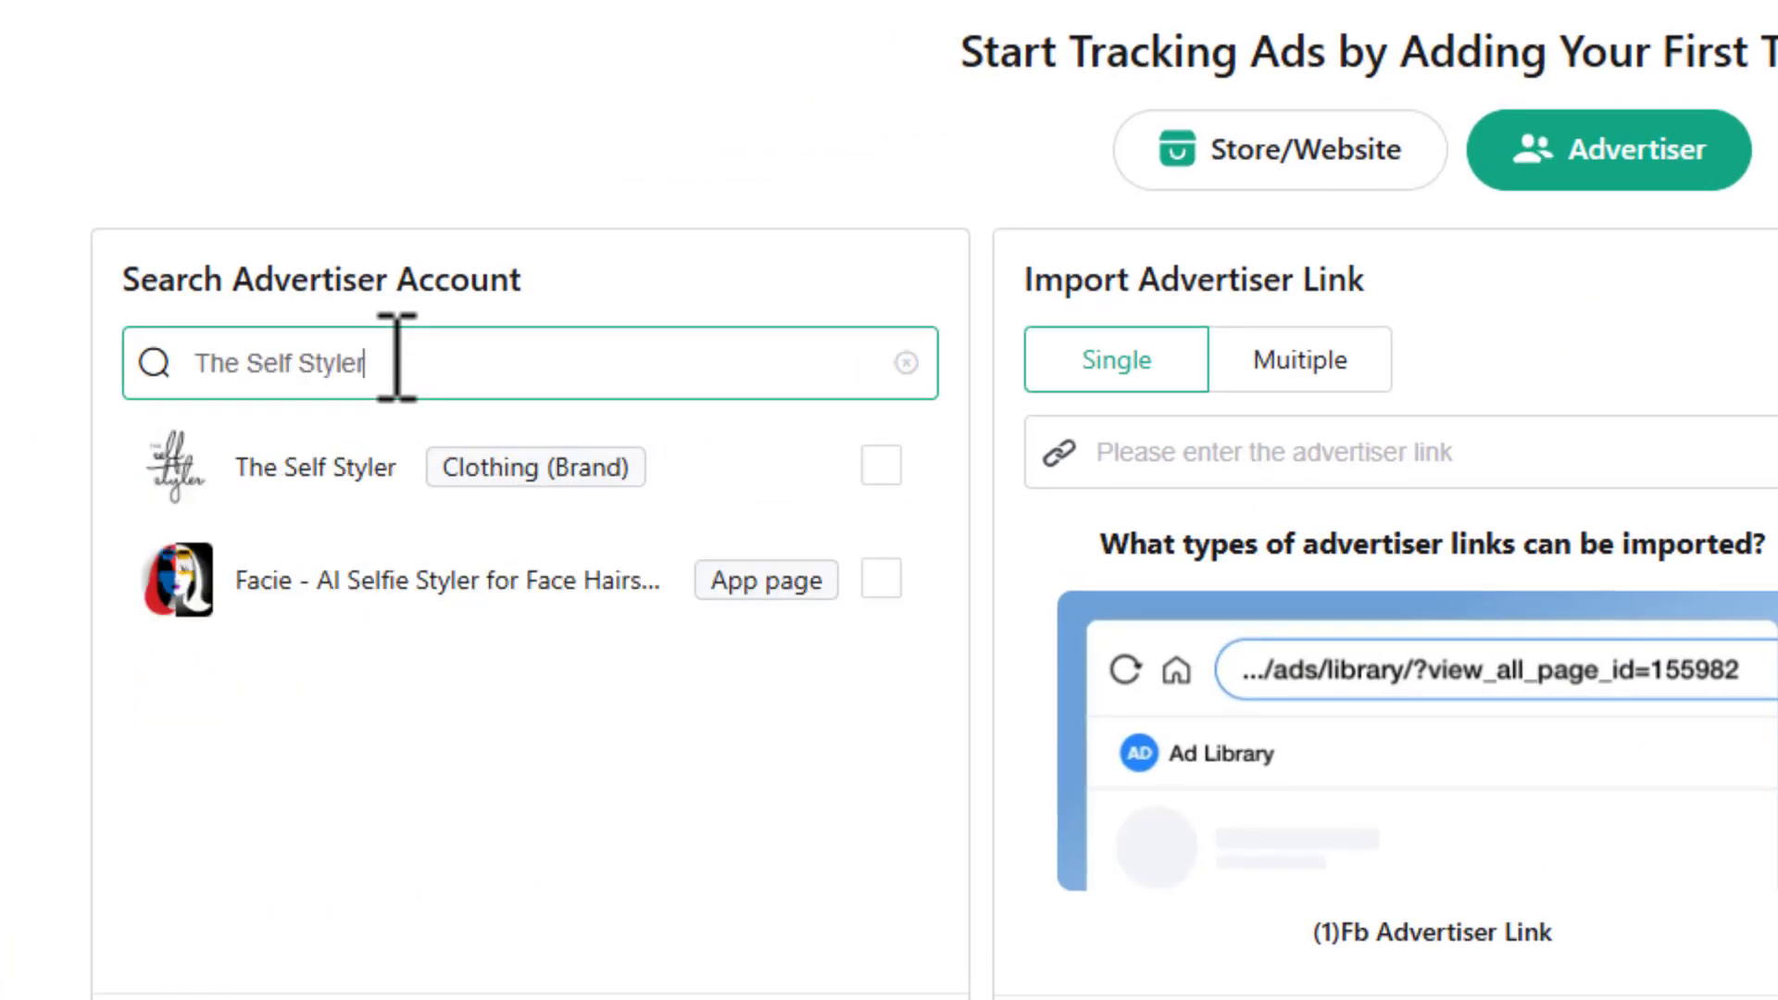
click(880, 465)
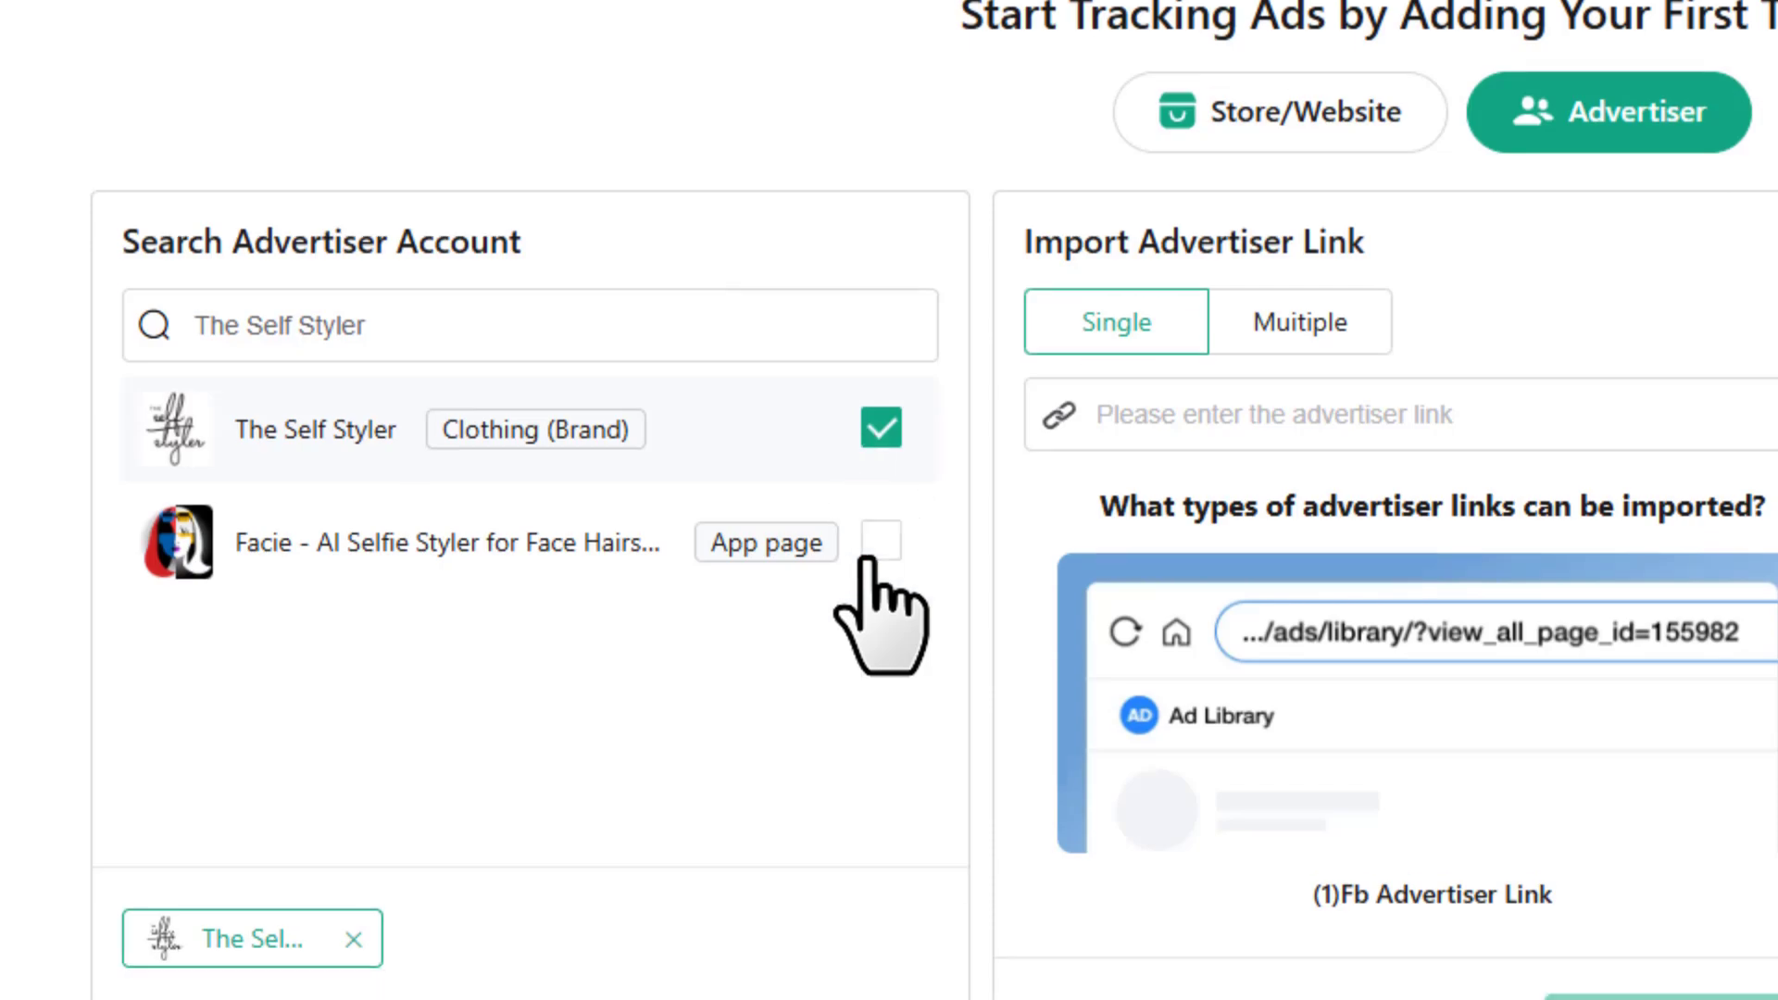
click(754, 856)
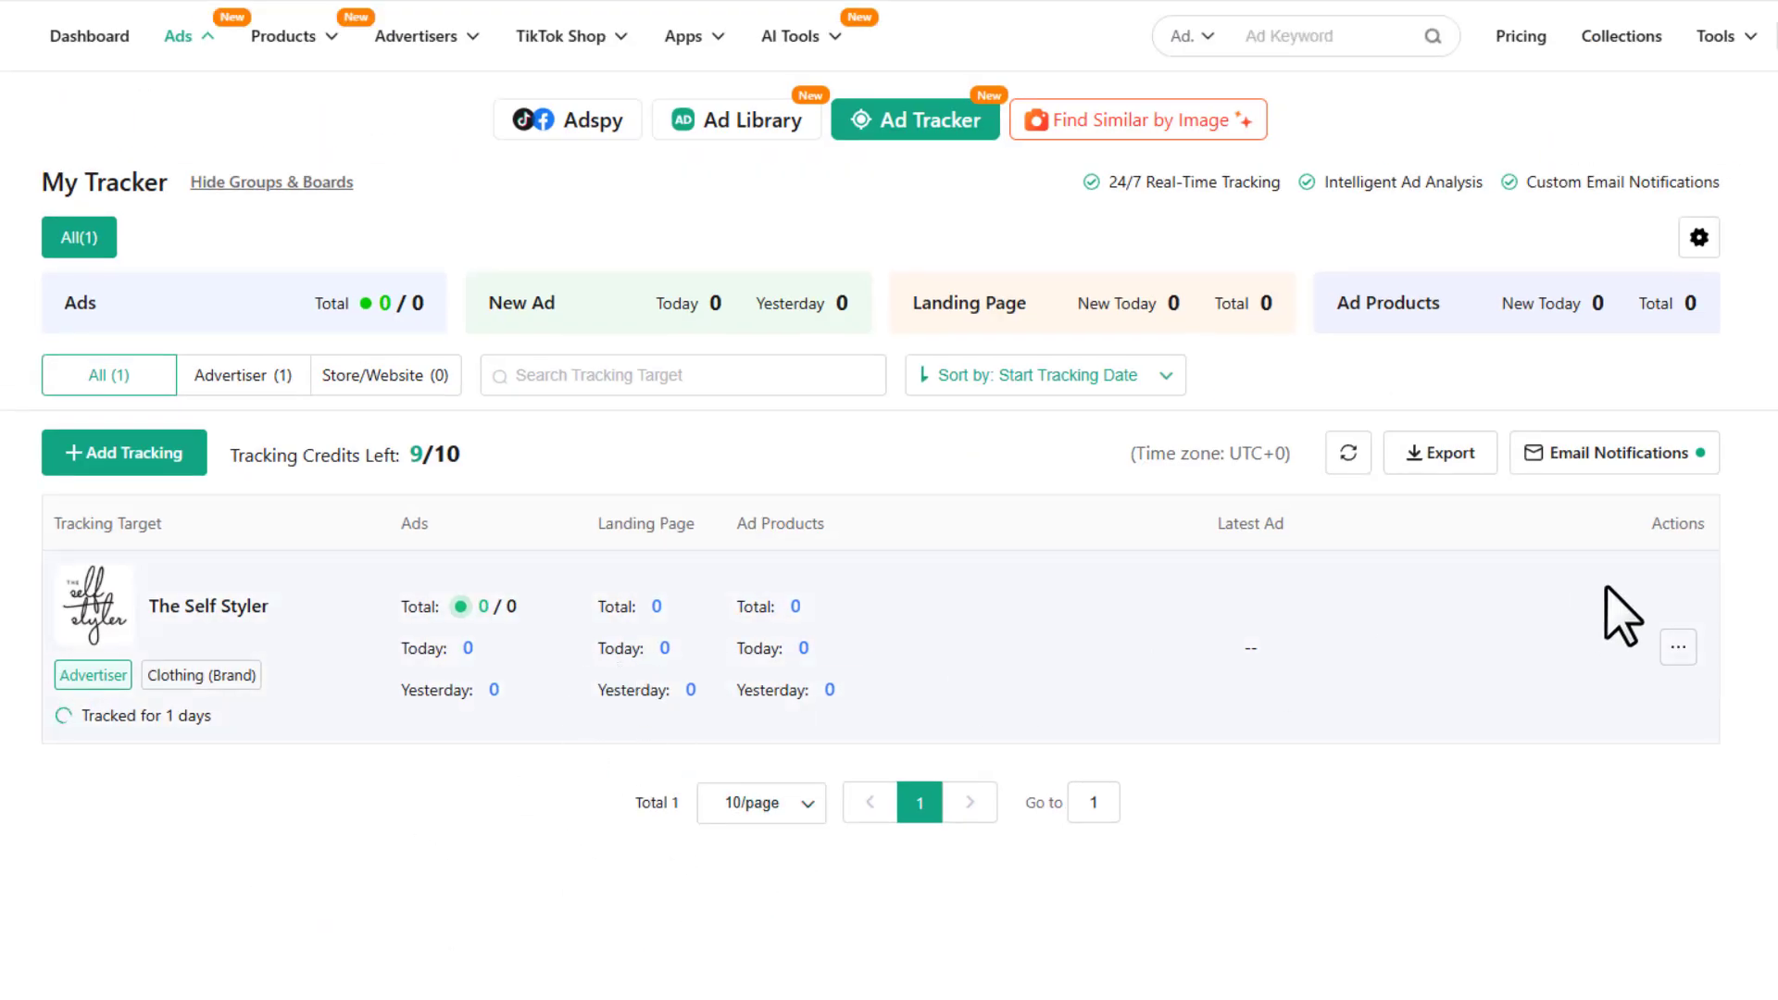
Step: Turn on the New Ad Alert email notification and save the tracker's email settings
click(1615, 453)
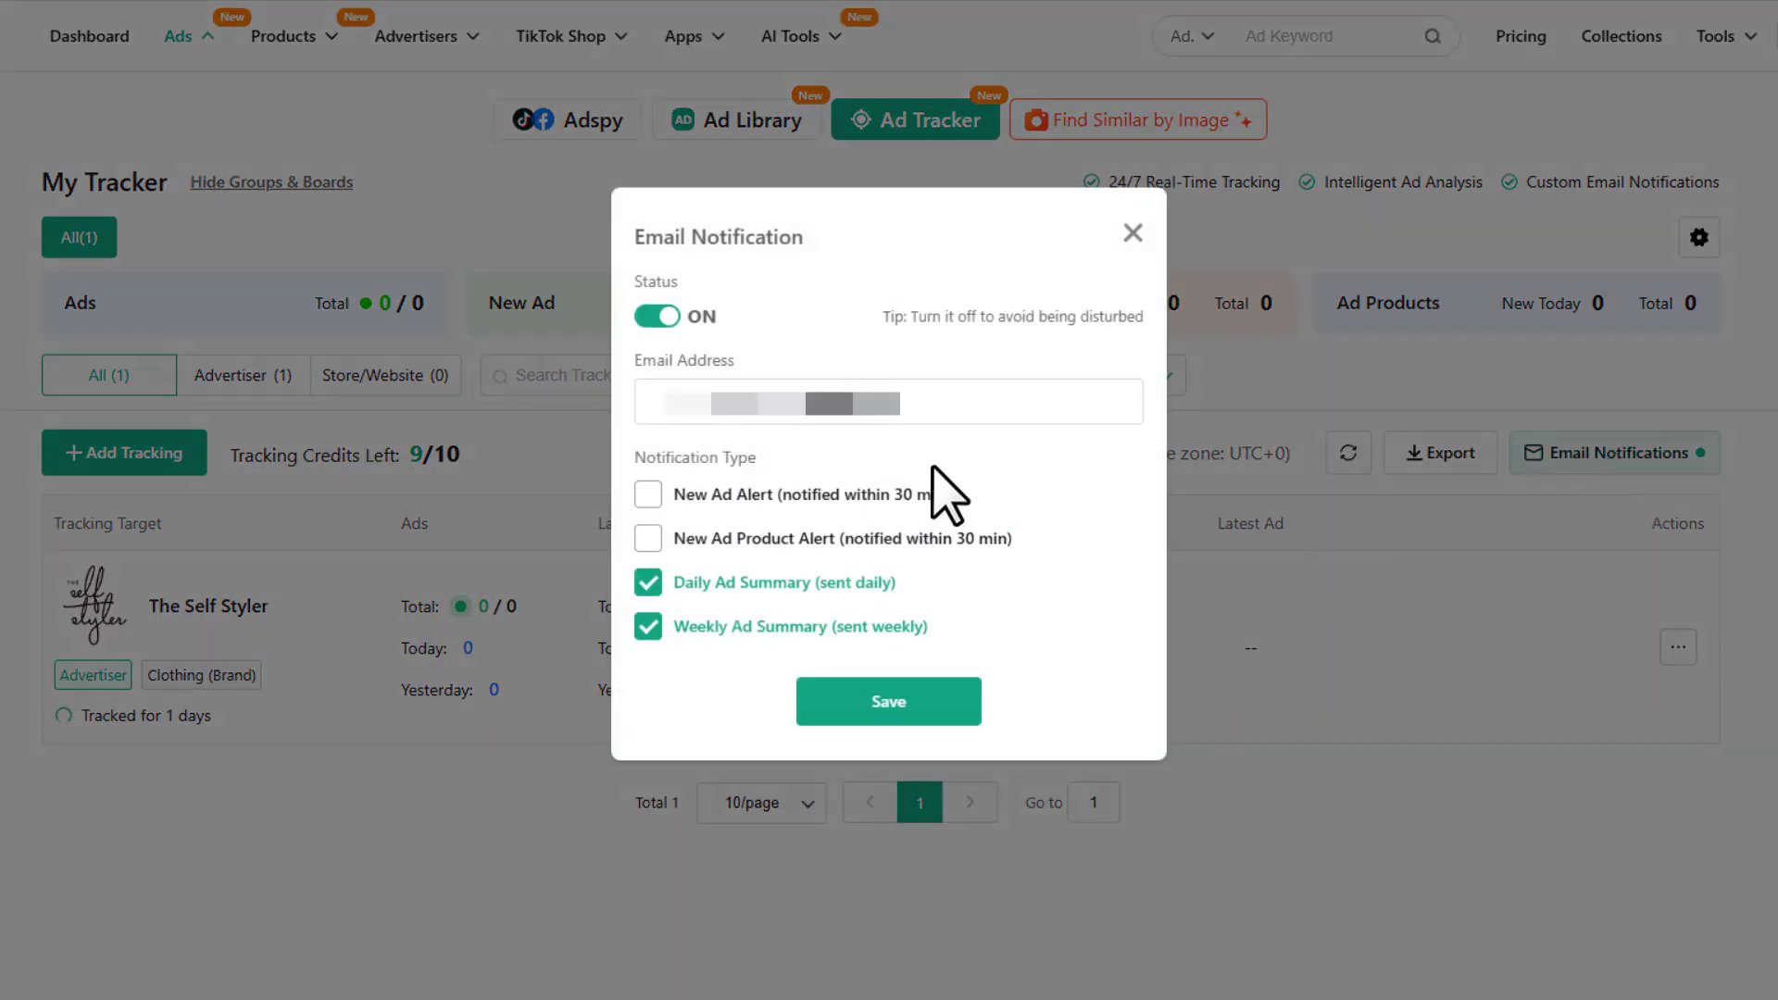
click(683, 500)
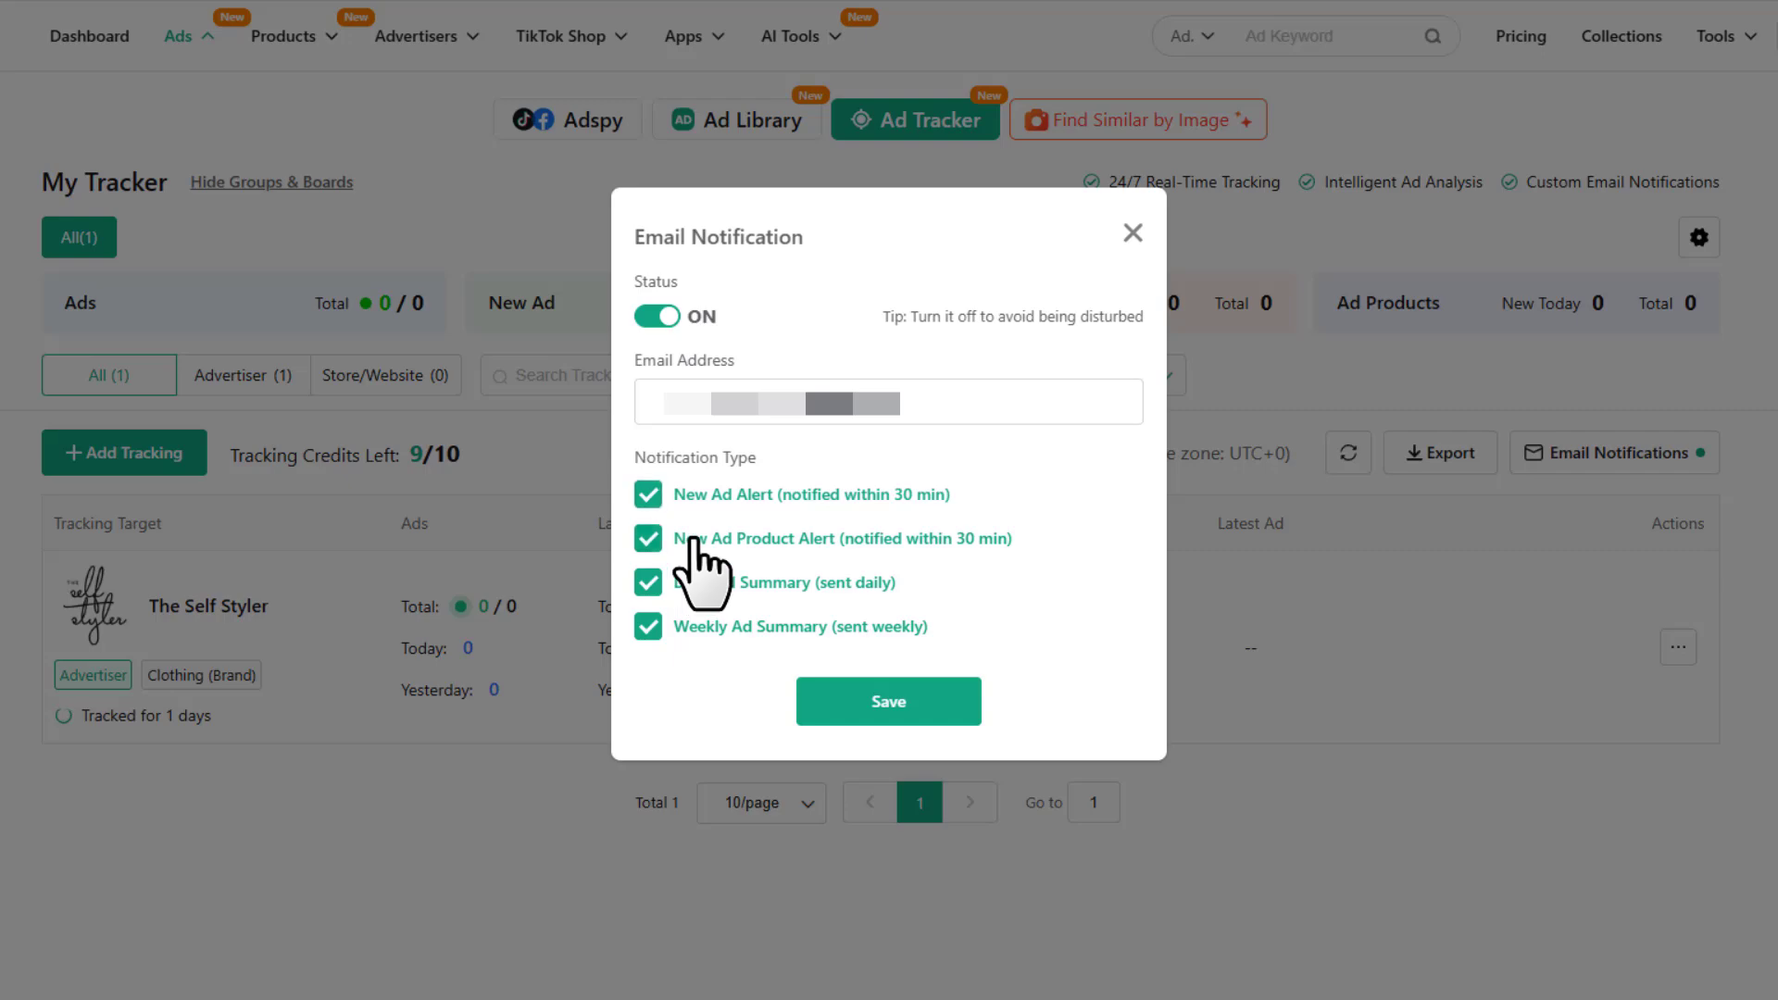
click(905, 714)
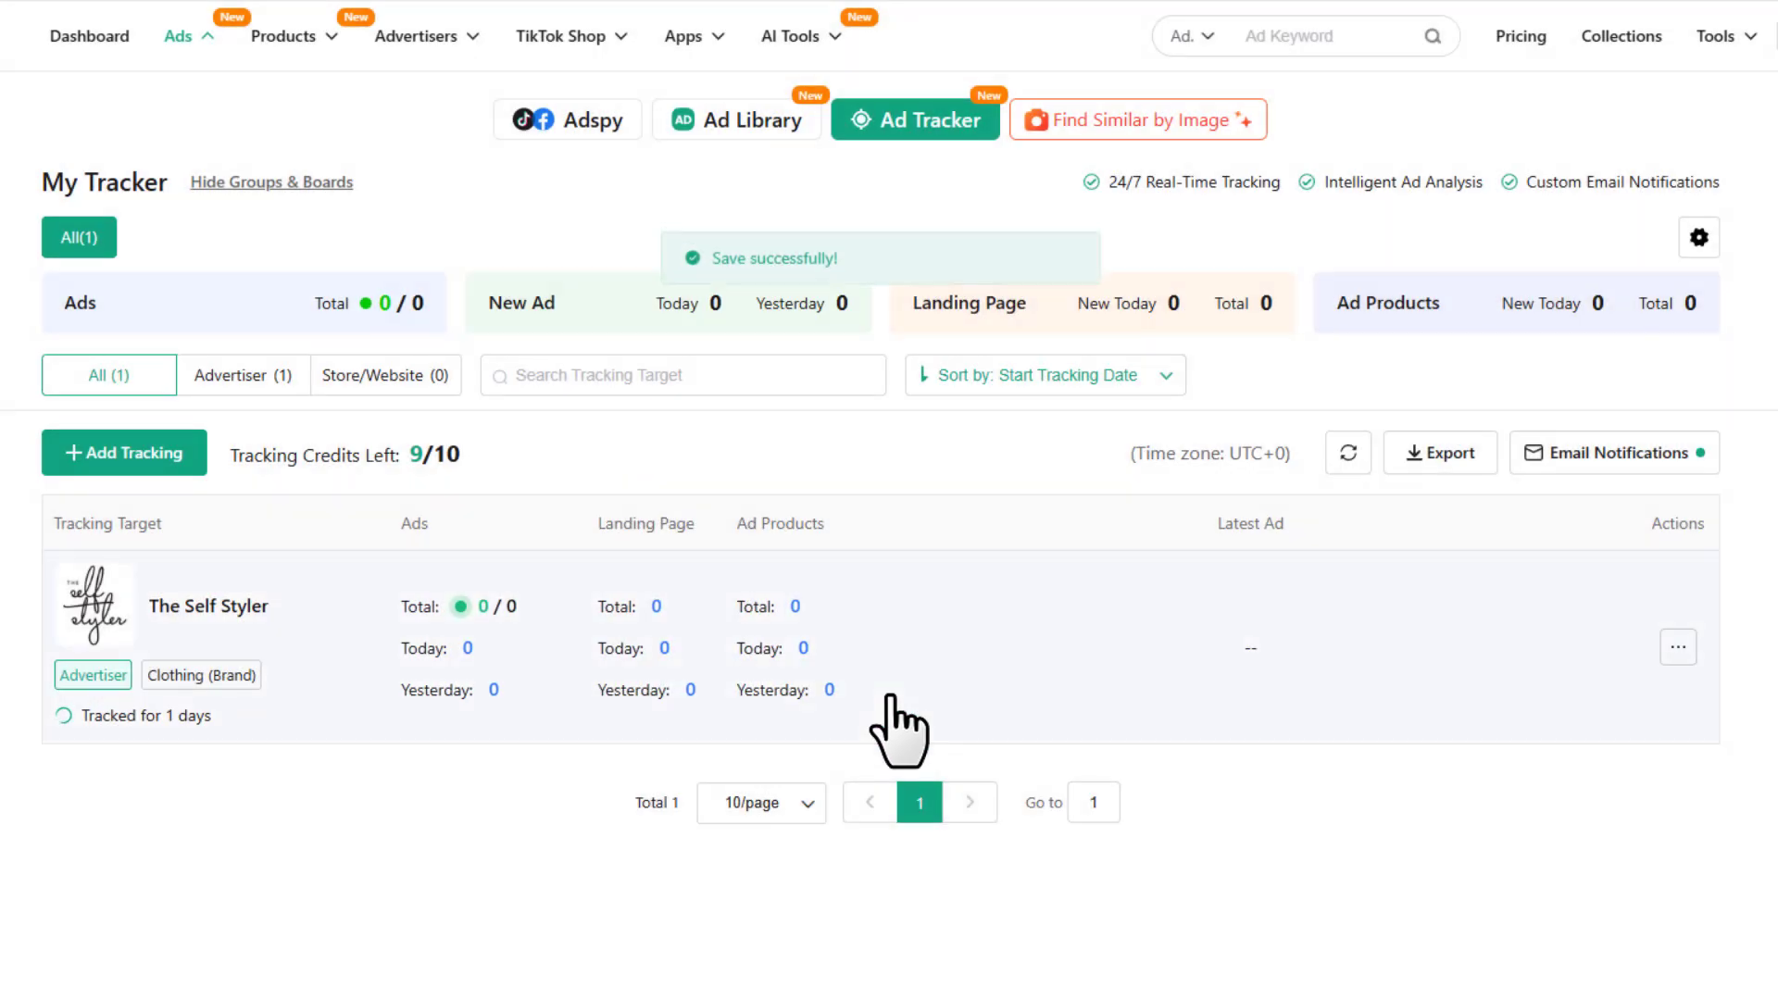
Step: Open Find Similar by Image and scroll through the Similar & Competitor Search page
mouse_move(178, 35)
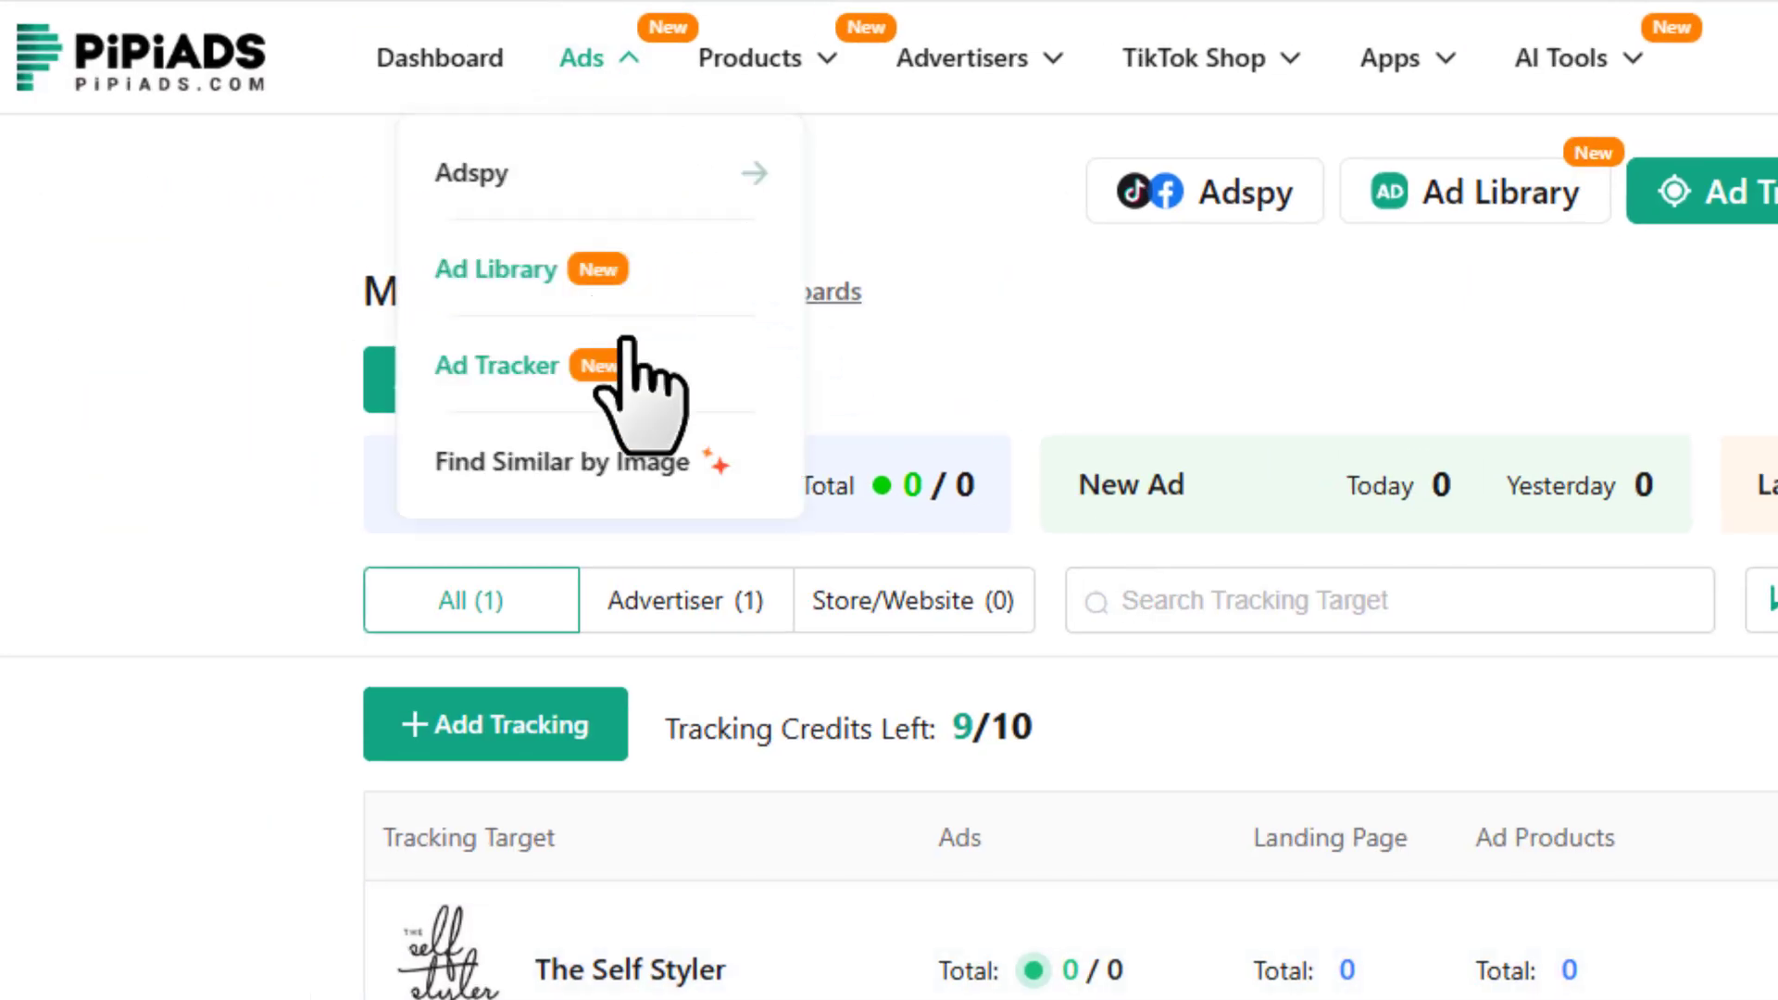
click(565, 463)
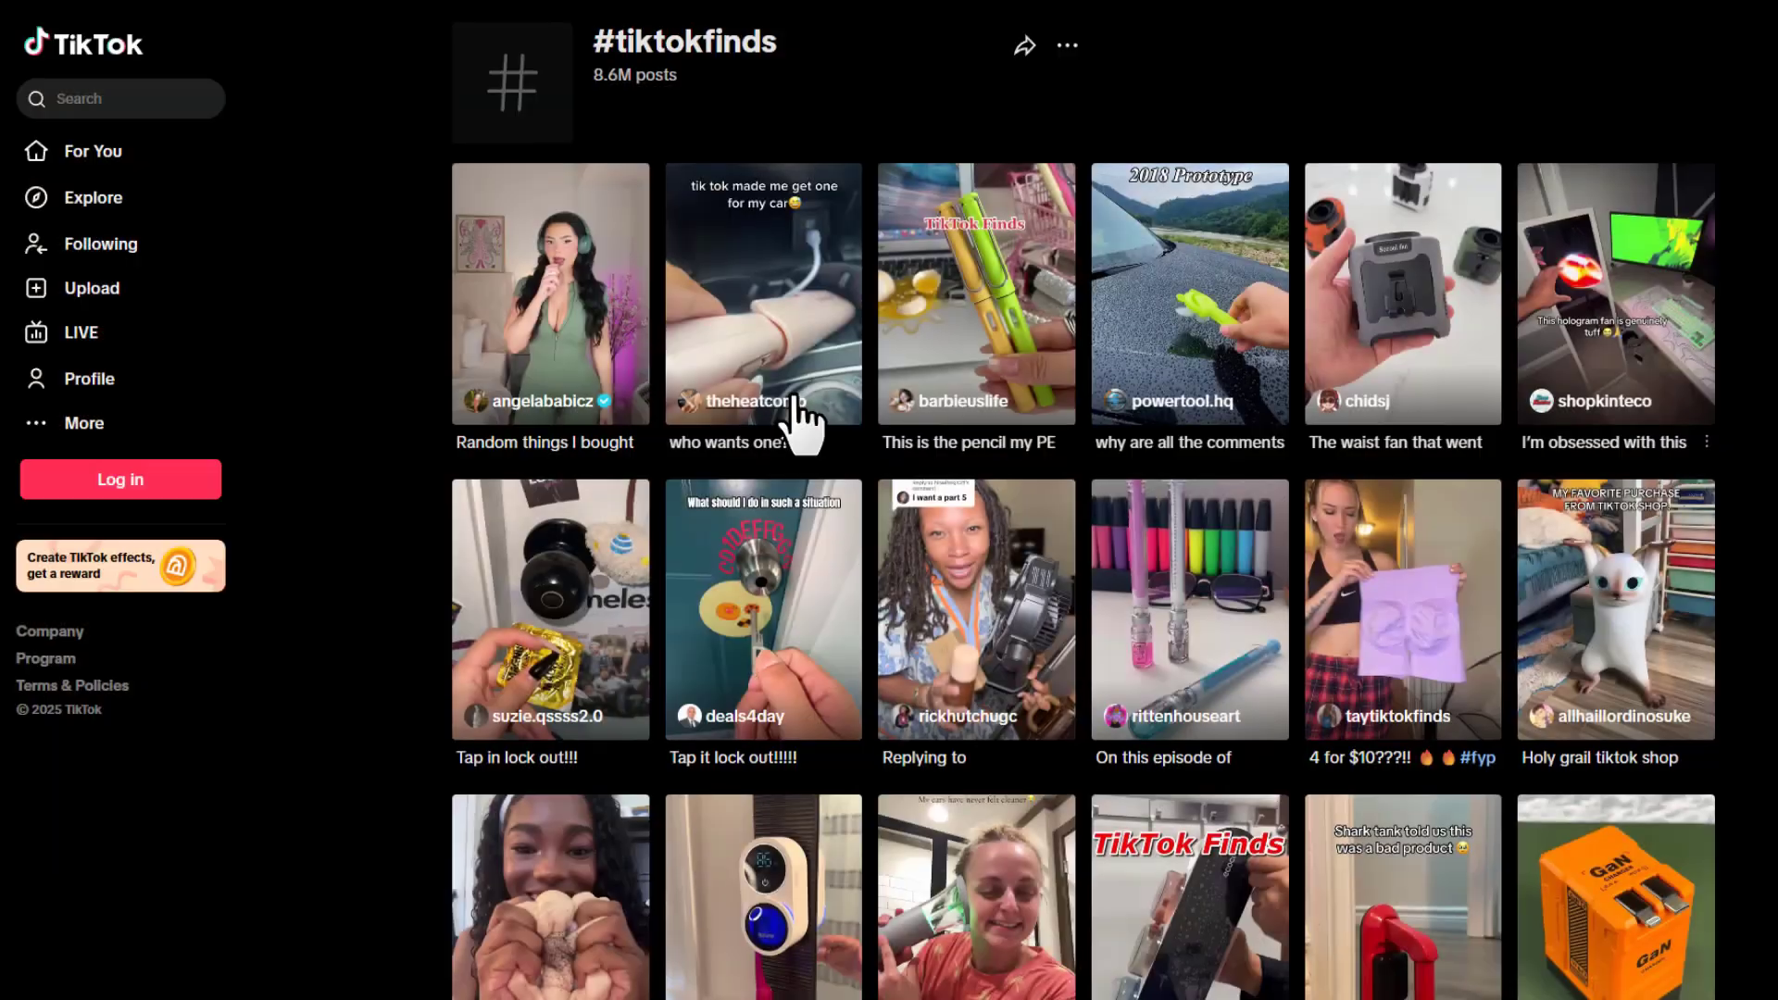
scroll(794, 396, down, 2)
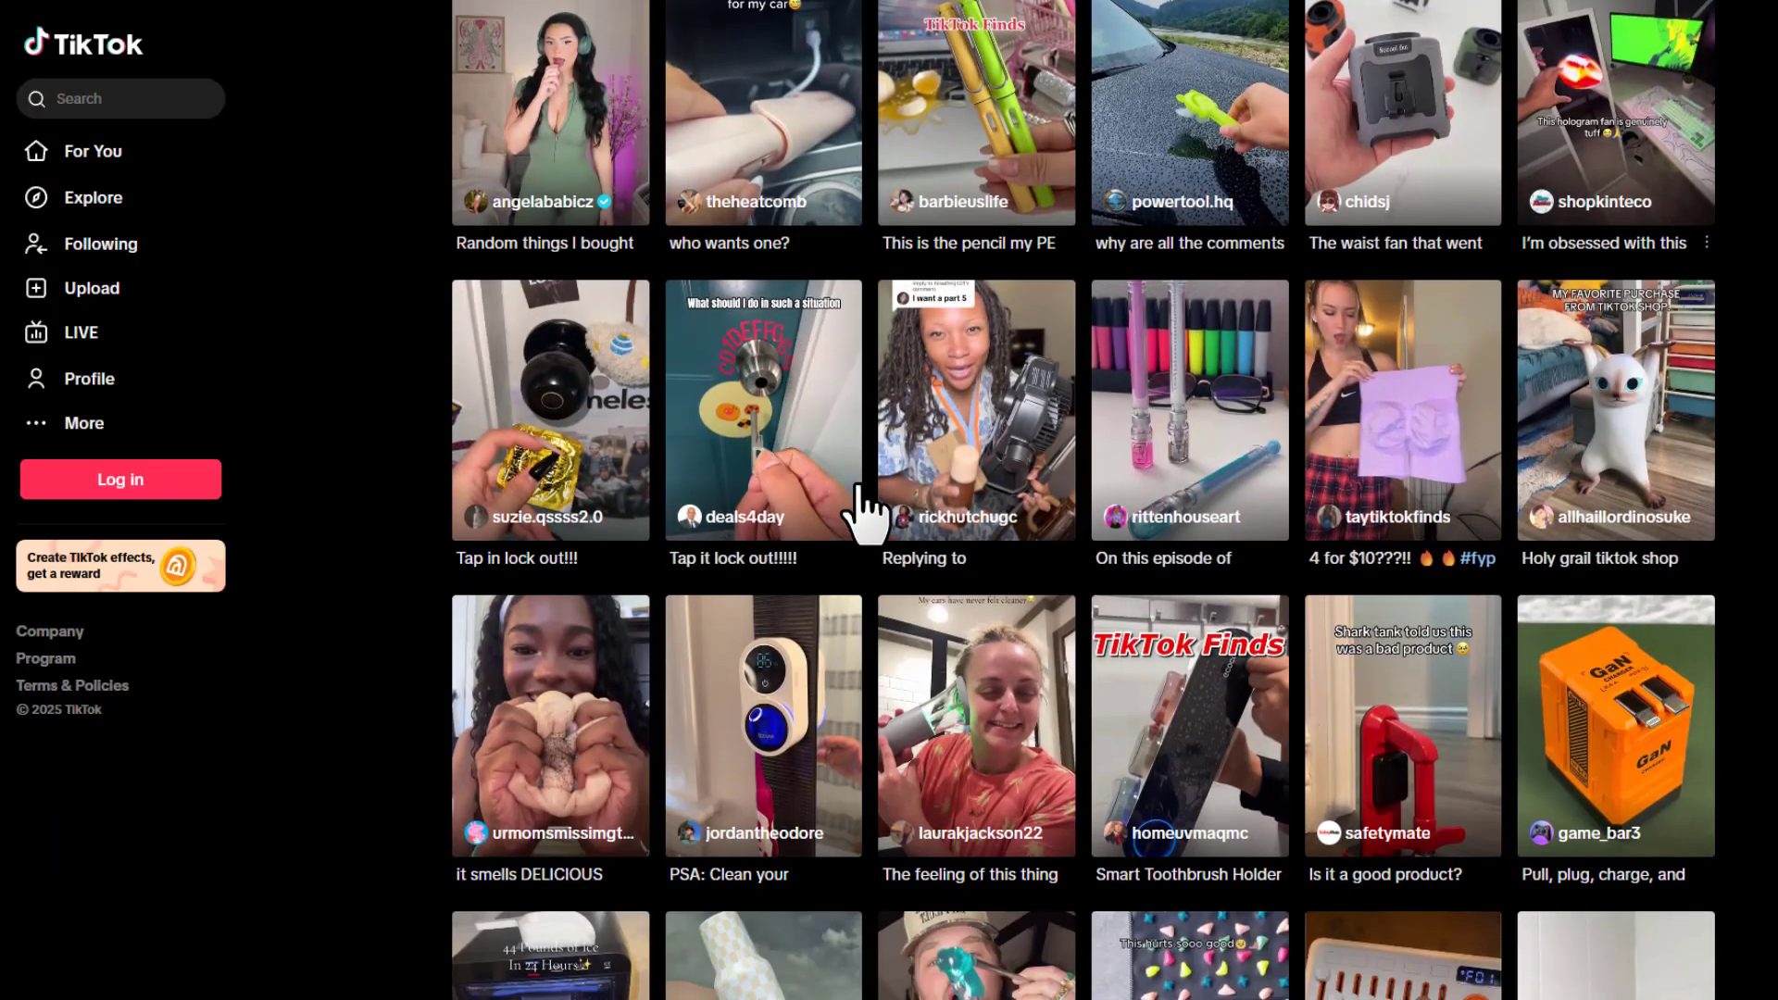
scroll(1011, 523, down, 3)
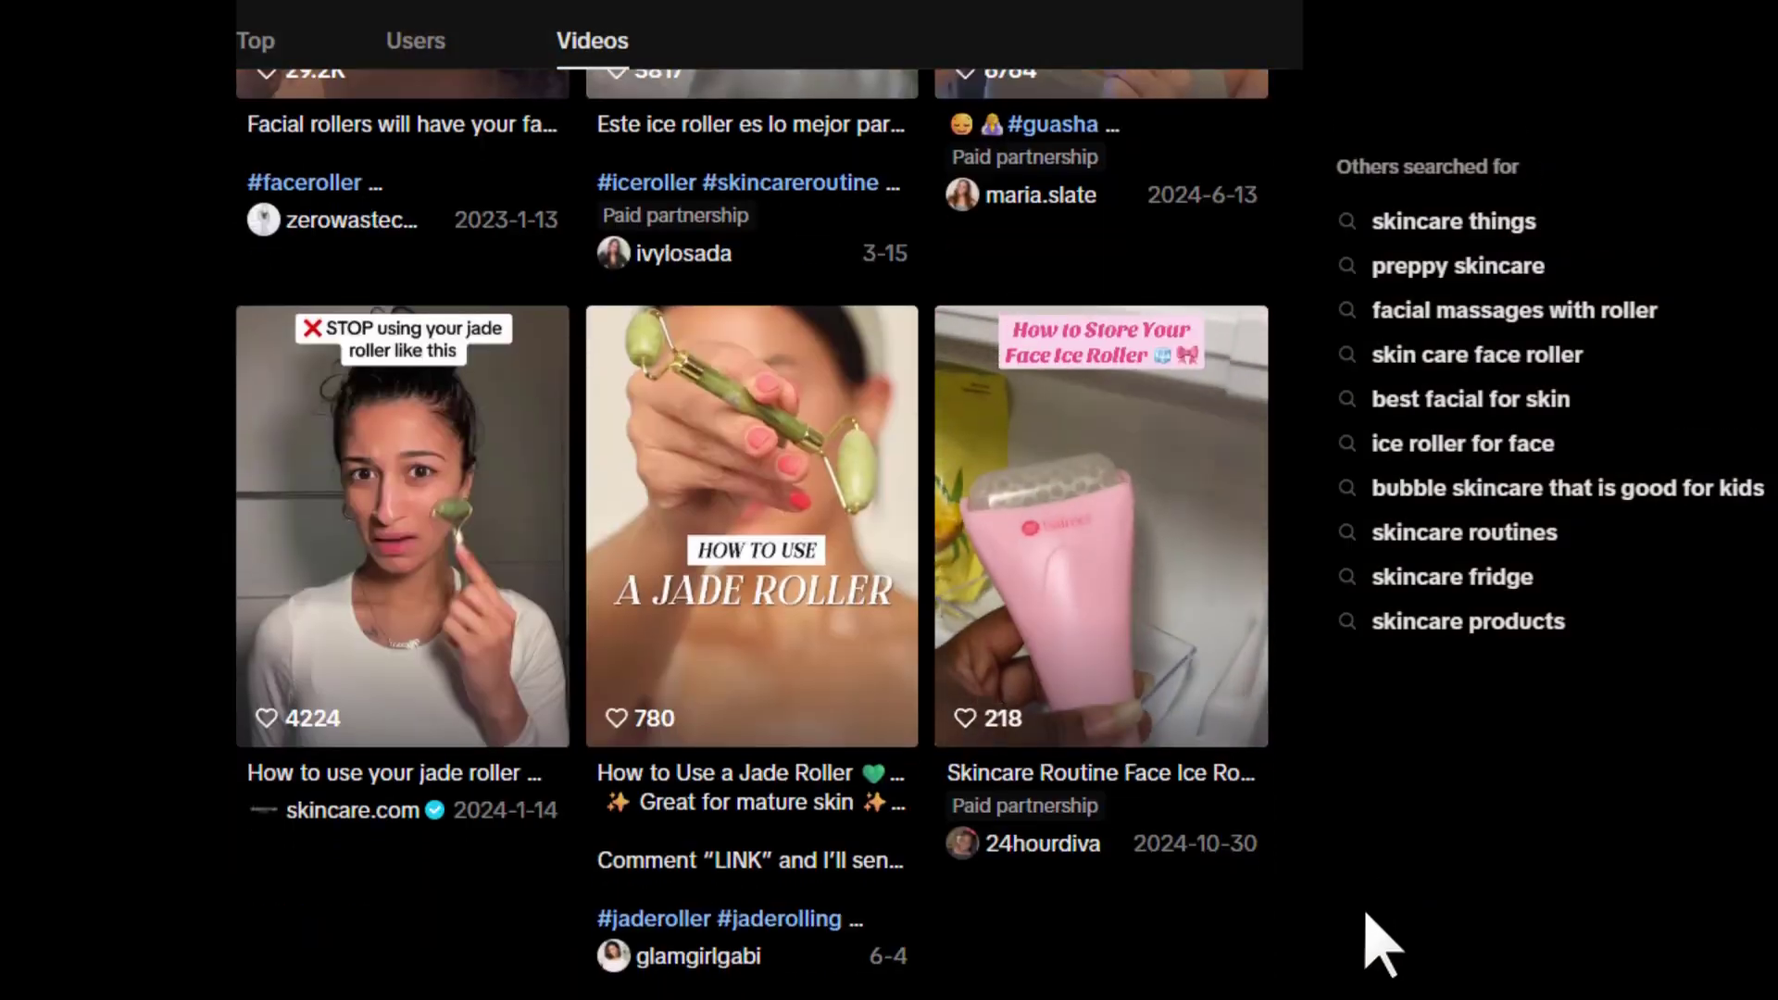
scroll(1370, 945, down, 5)
scroll(1370, 944, down, 9)
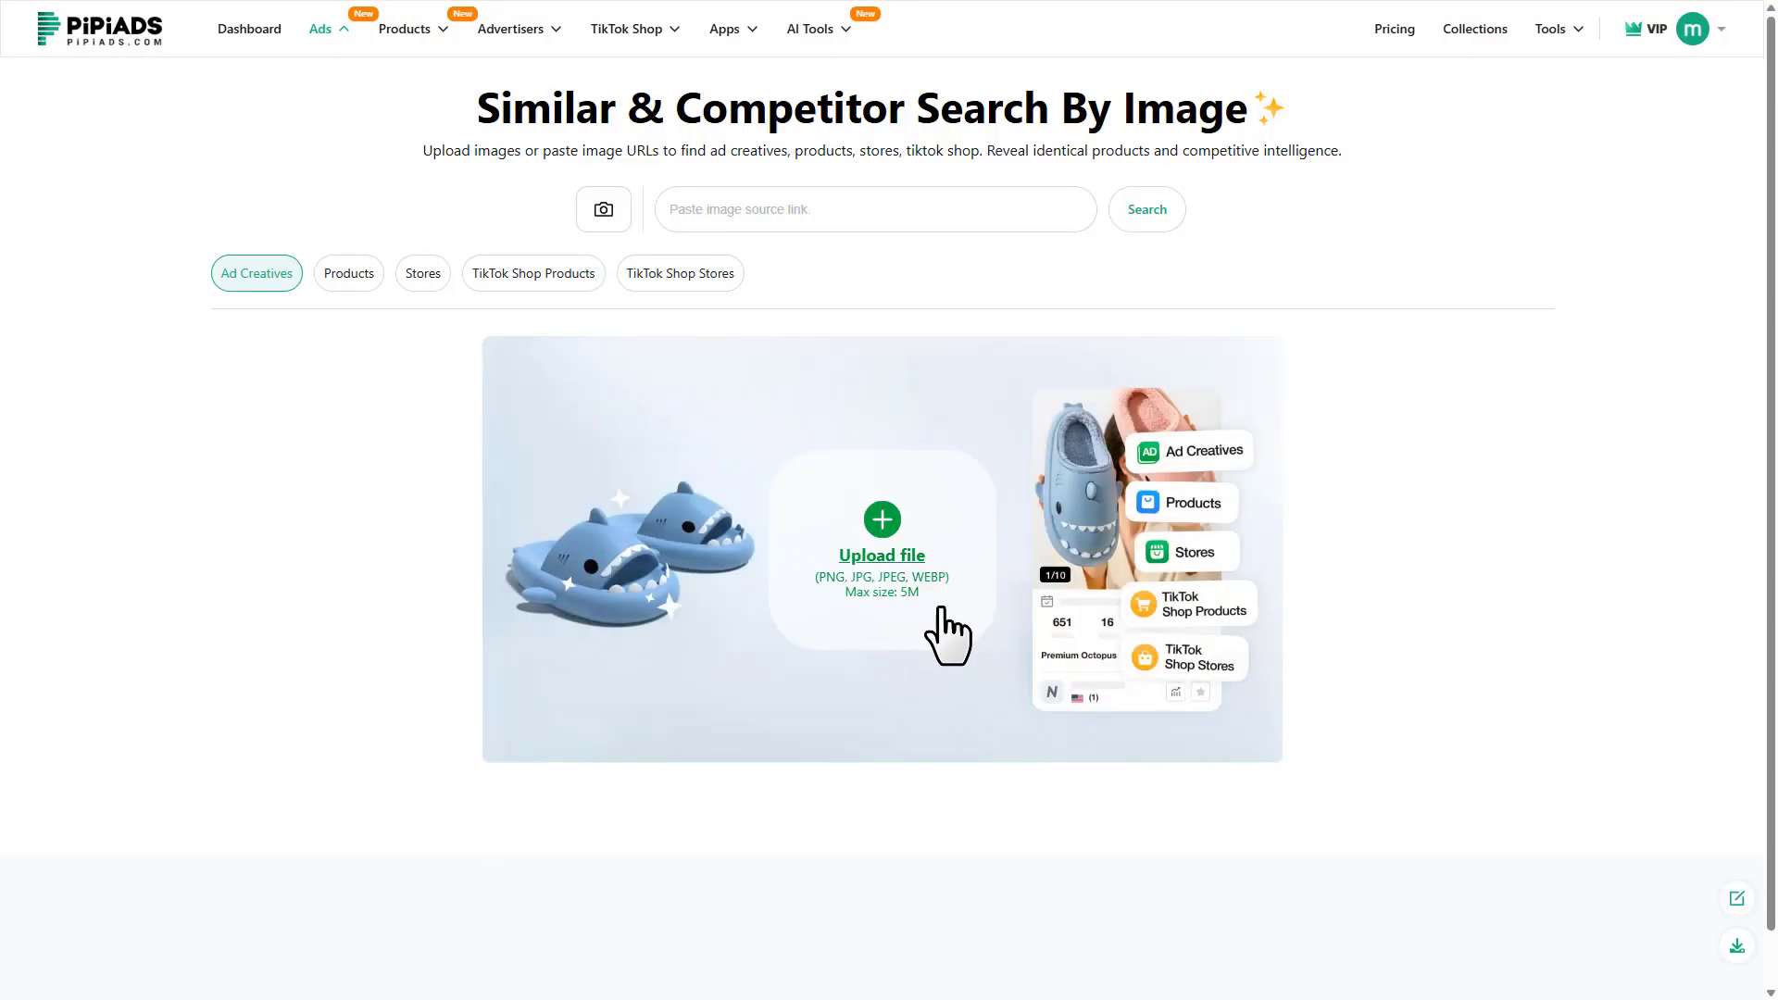
Step: Upload the face-care screenshot and scroll through the 99+ matching ad creatives, then back up
click(941, 607)
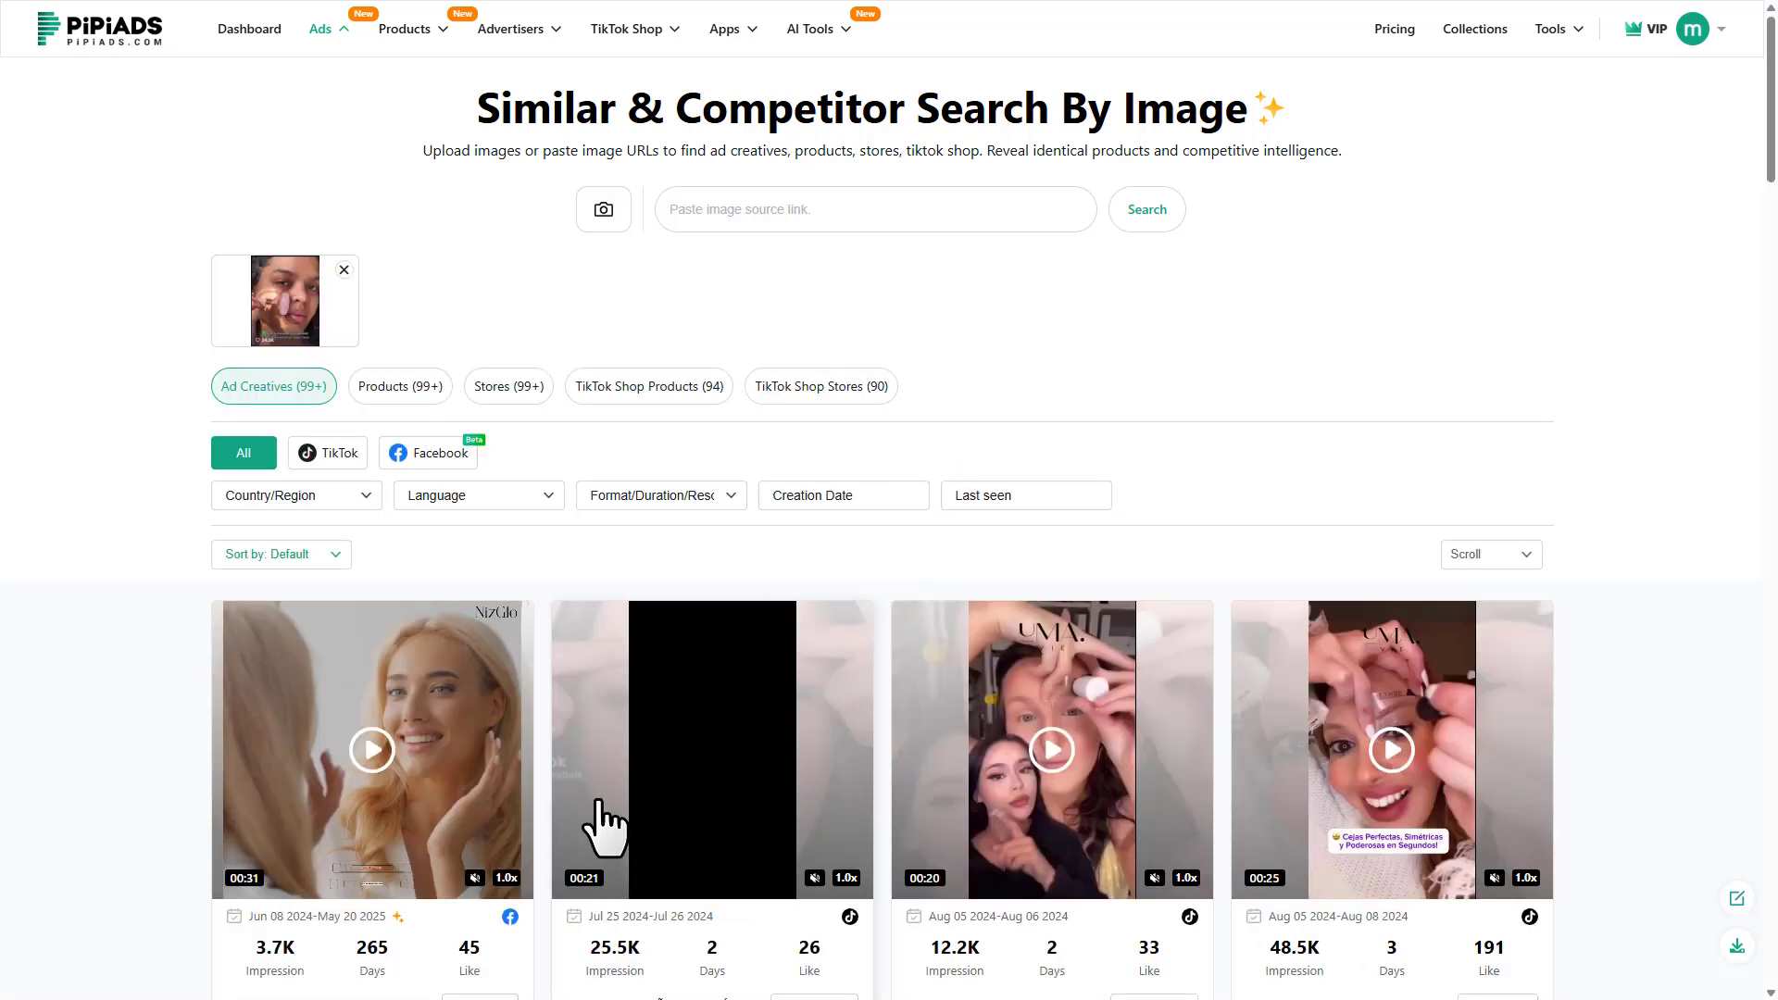
scroll(603, 843, down, 4)
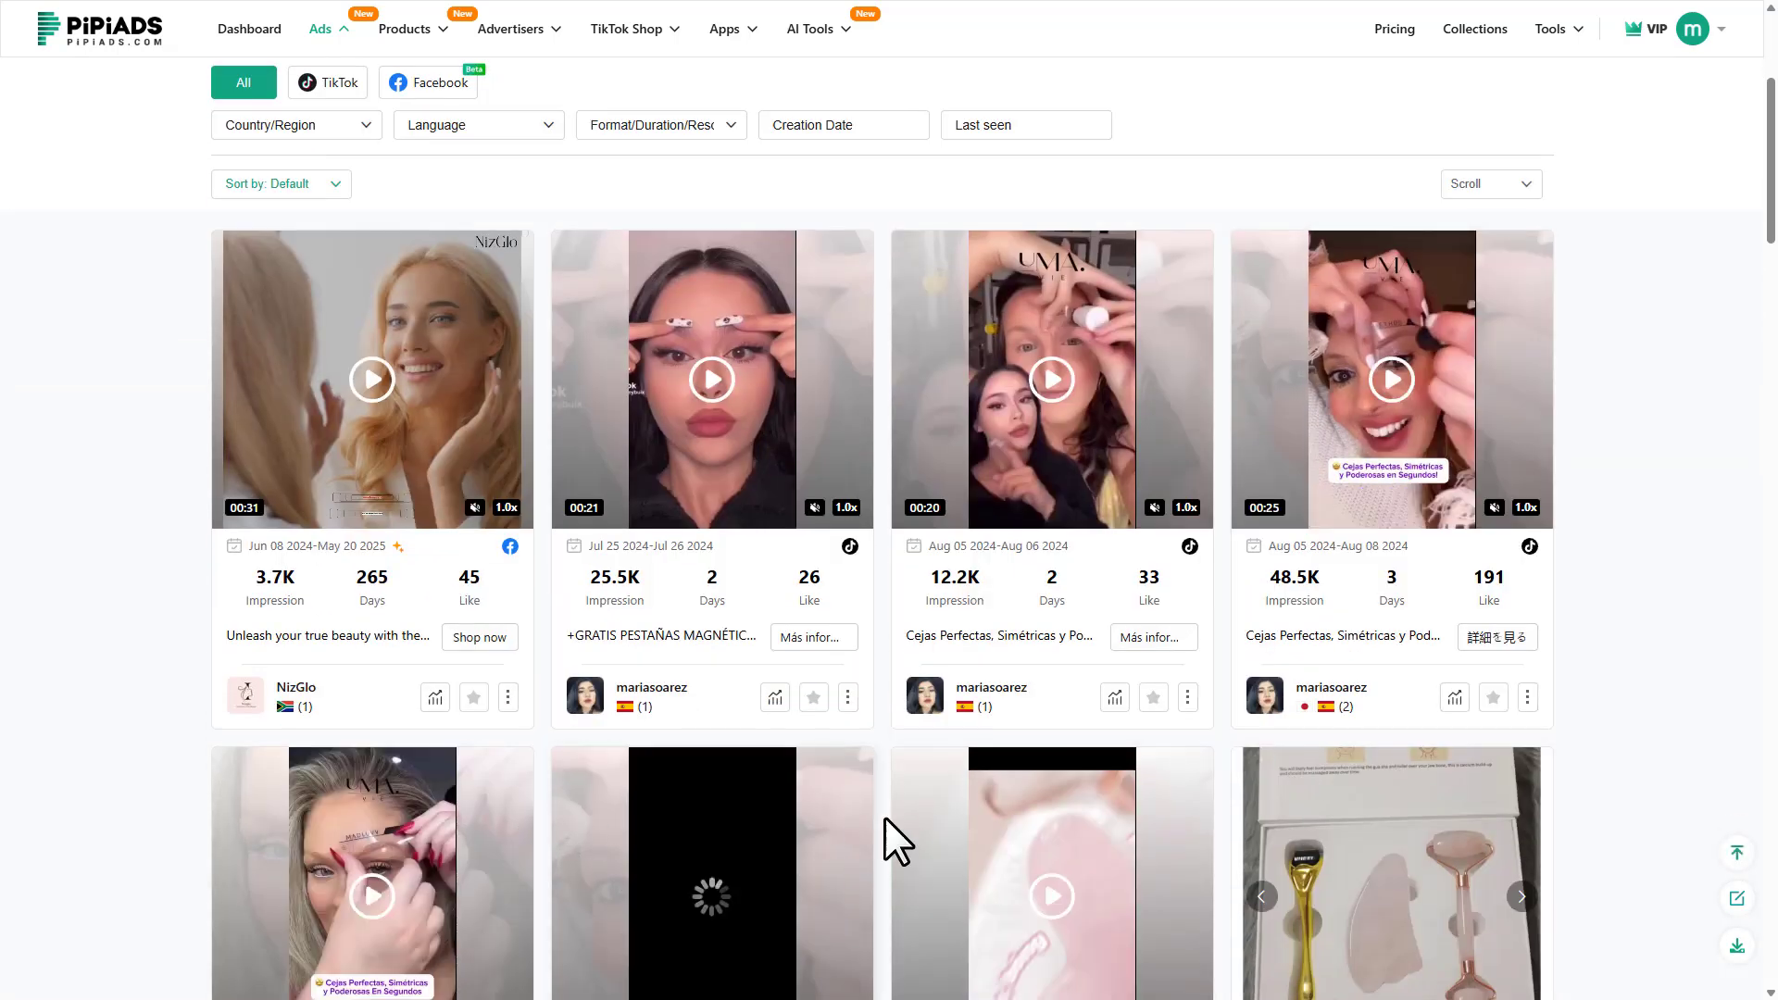
scroll(903, 841, down, 4)
scroll(1025, 815, down, 5)
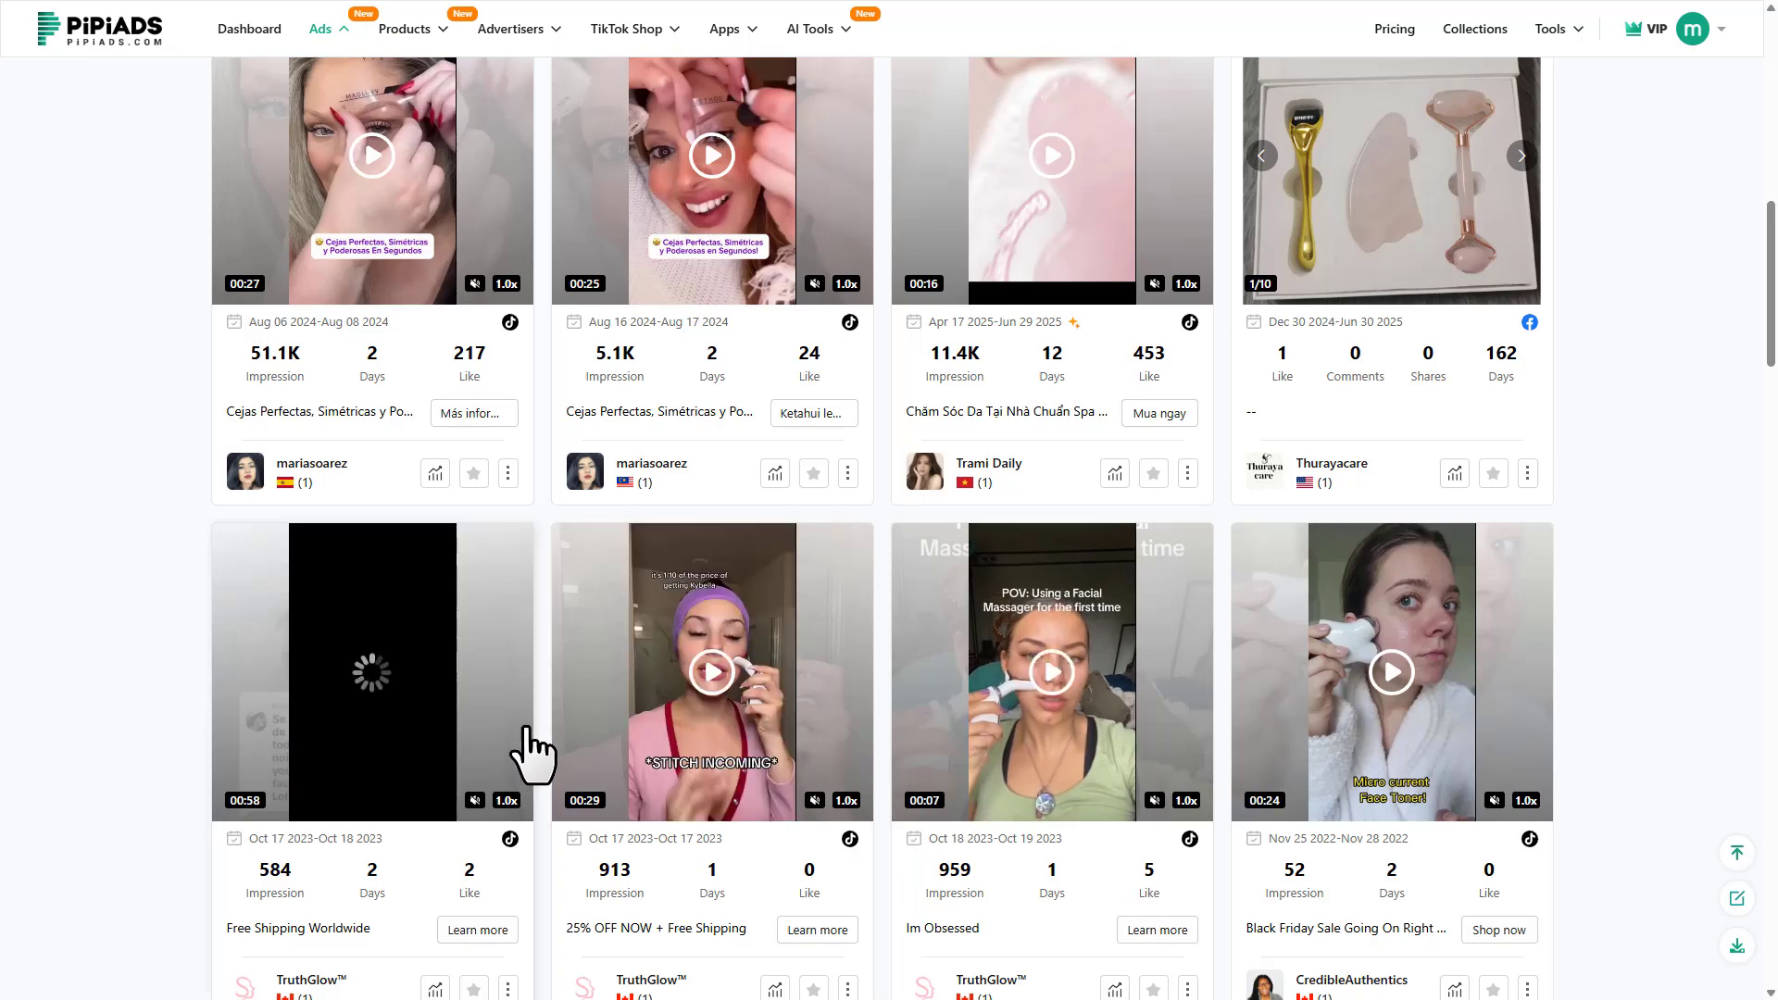
scroll(984, 556, down, 7)
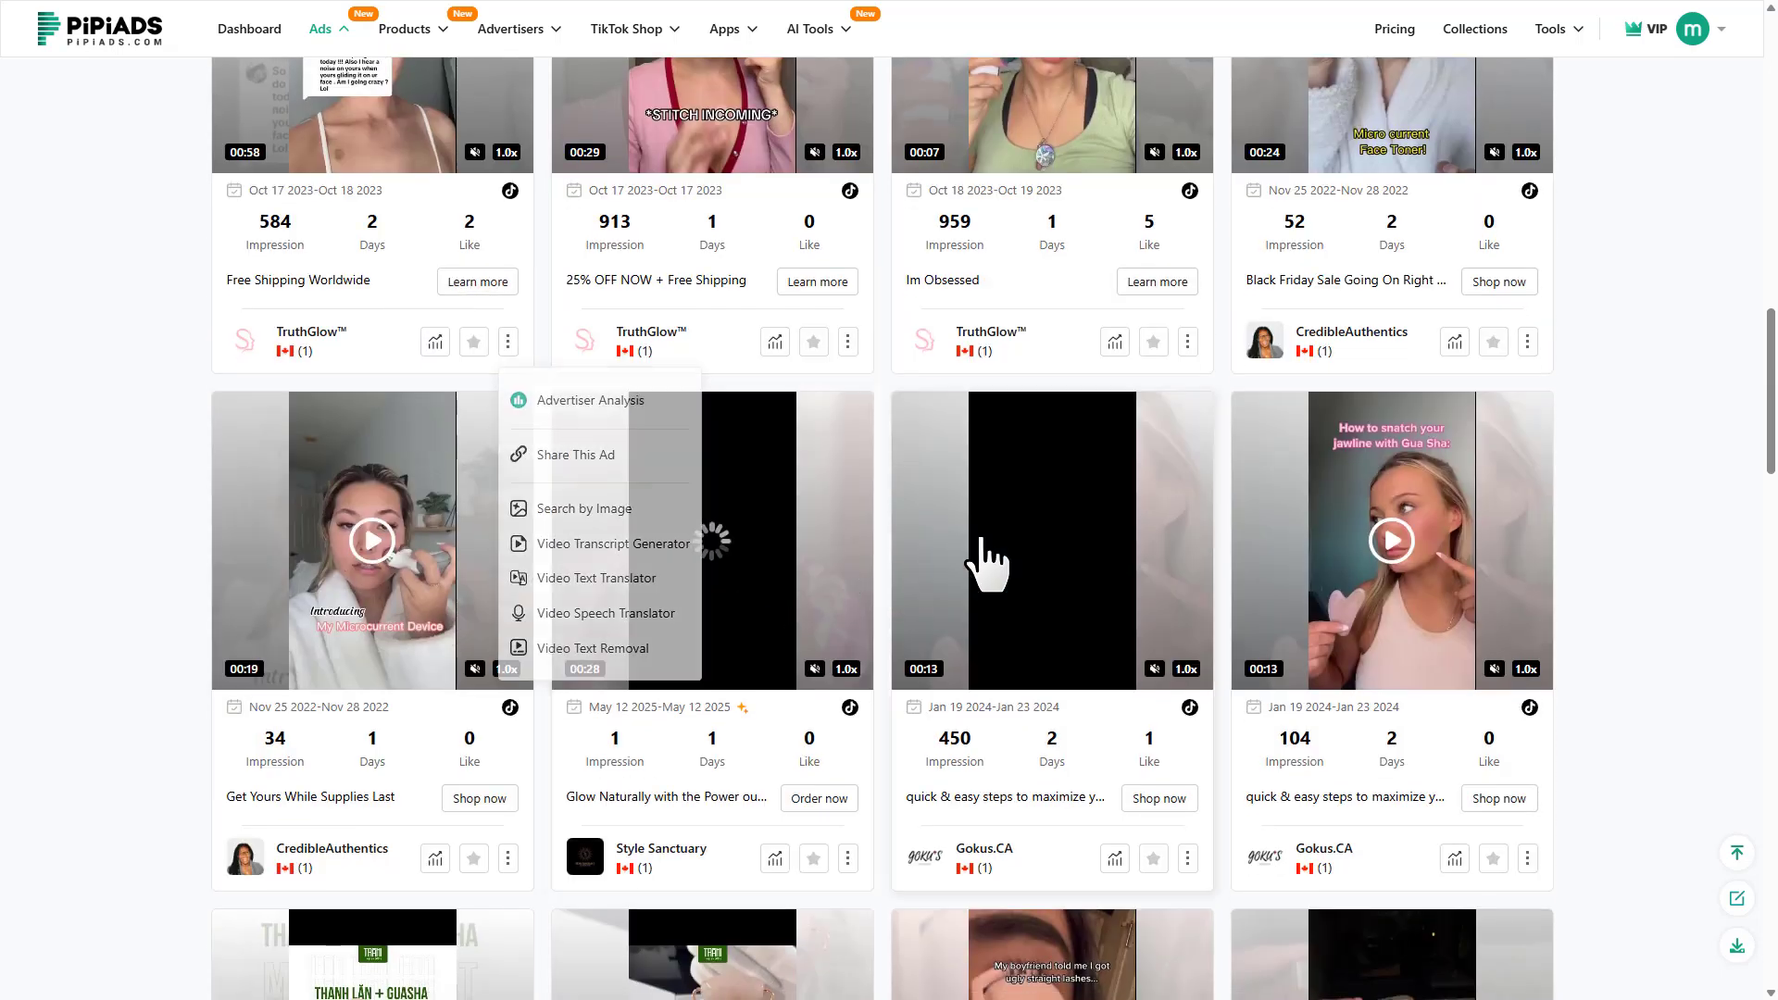
scroll(972, 592, down, 3)
scroll(833, 639, up, 6)
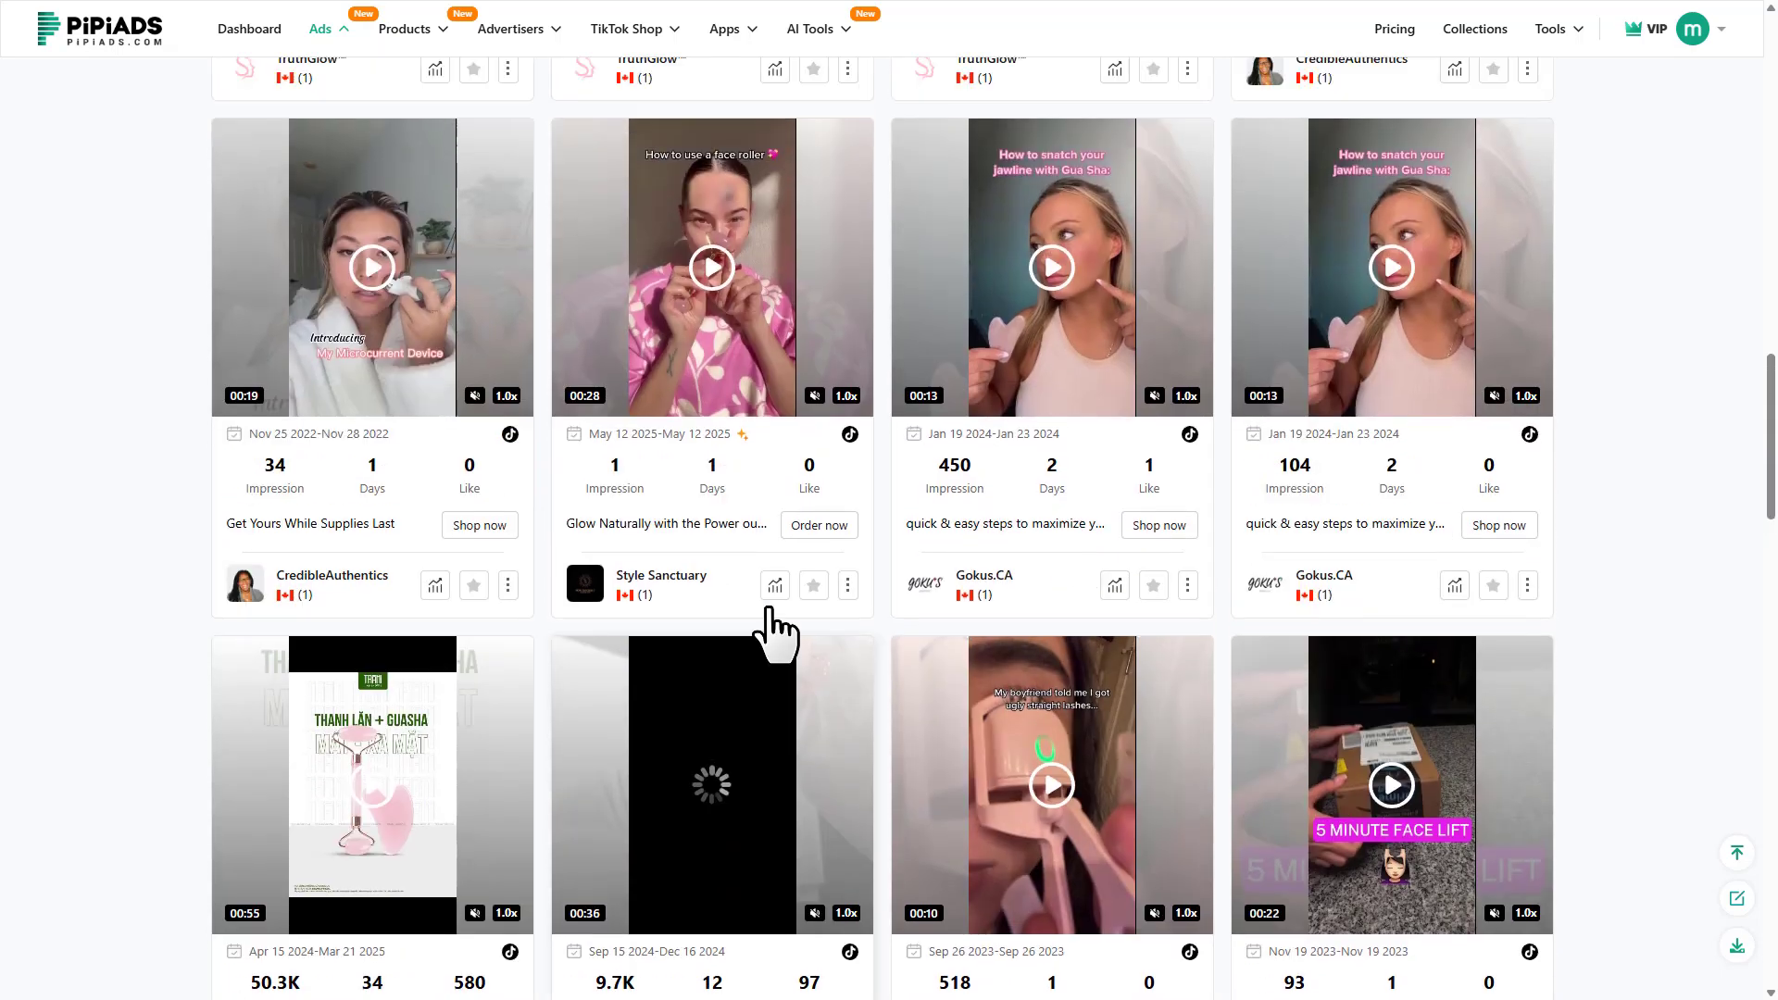
scroll(886, 631, up, 7)
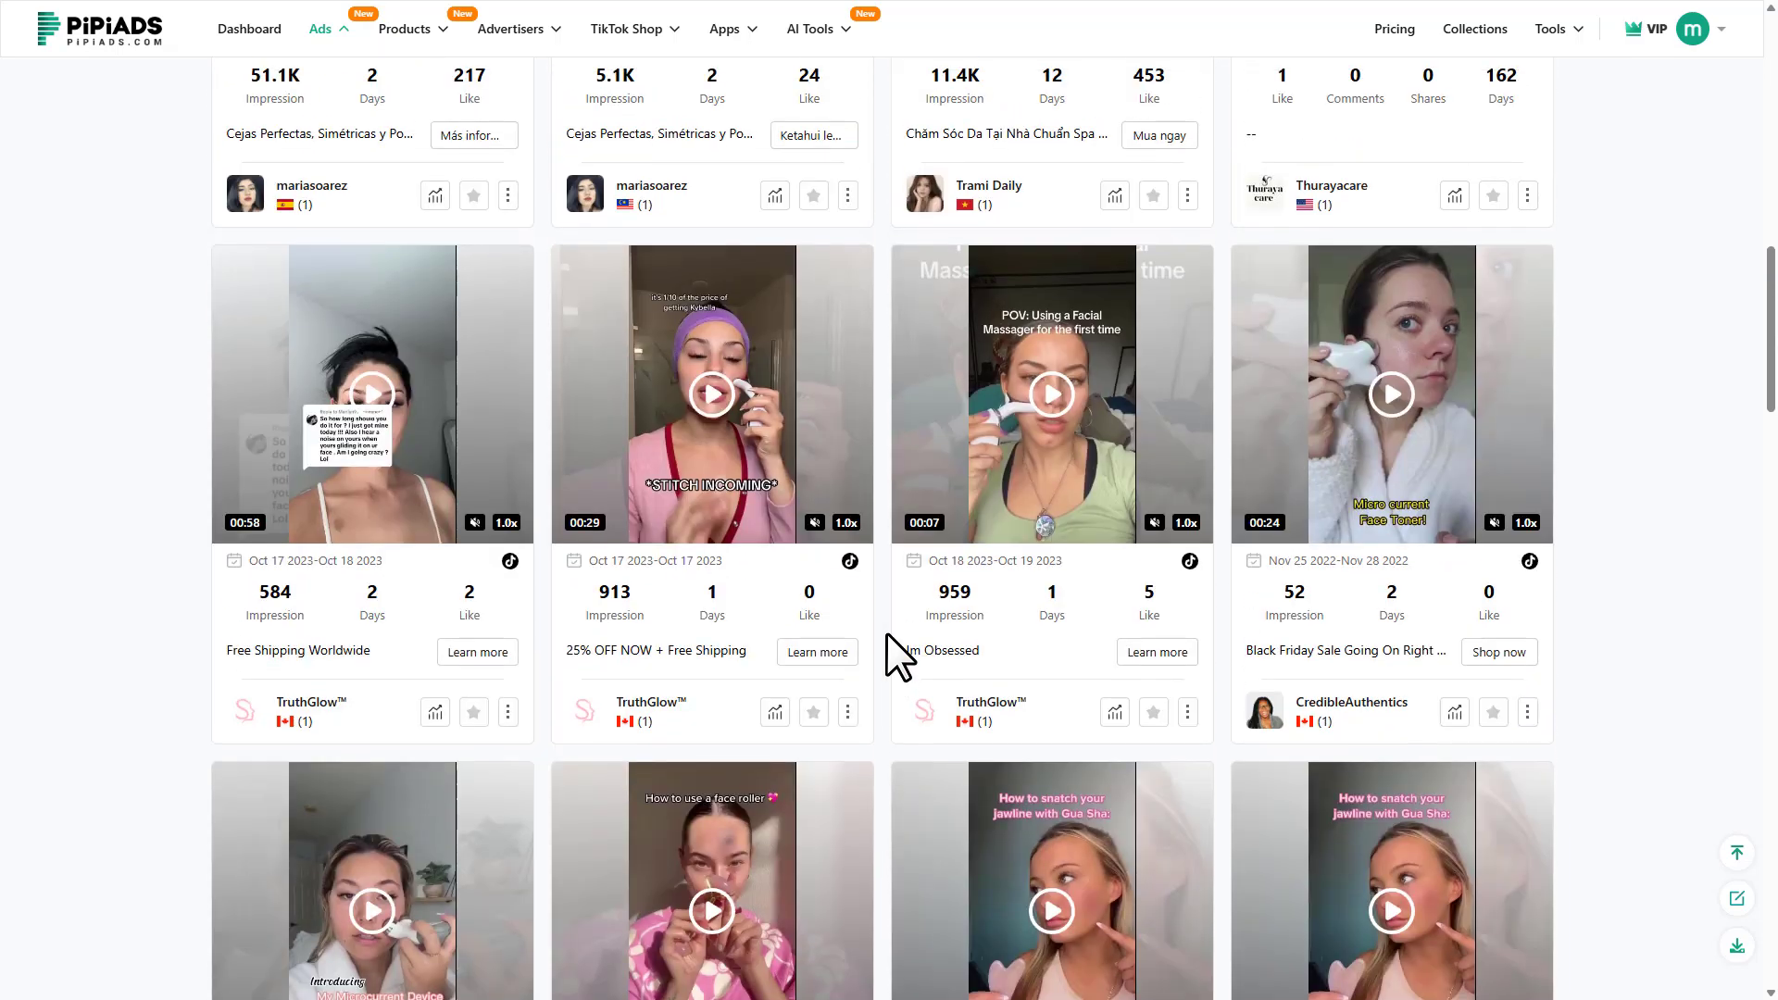
scroll(886, 632, up, 10)
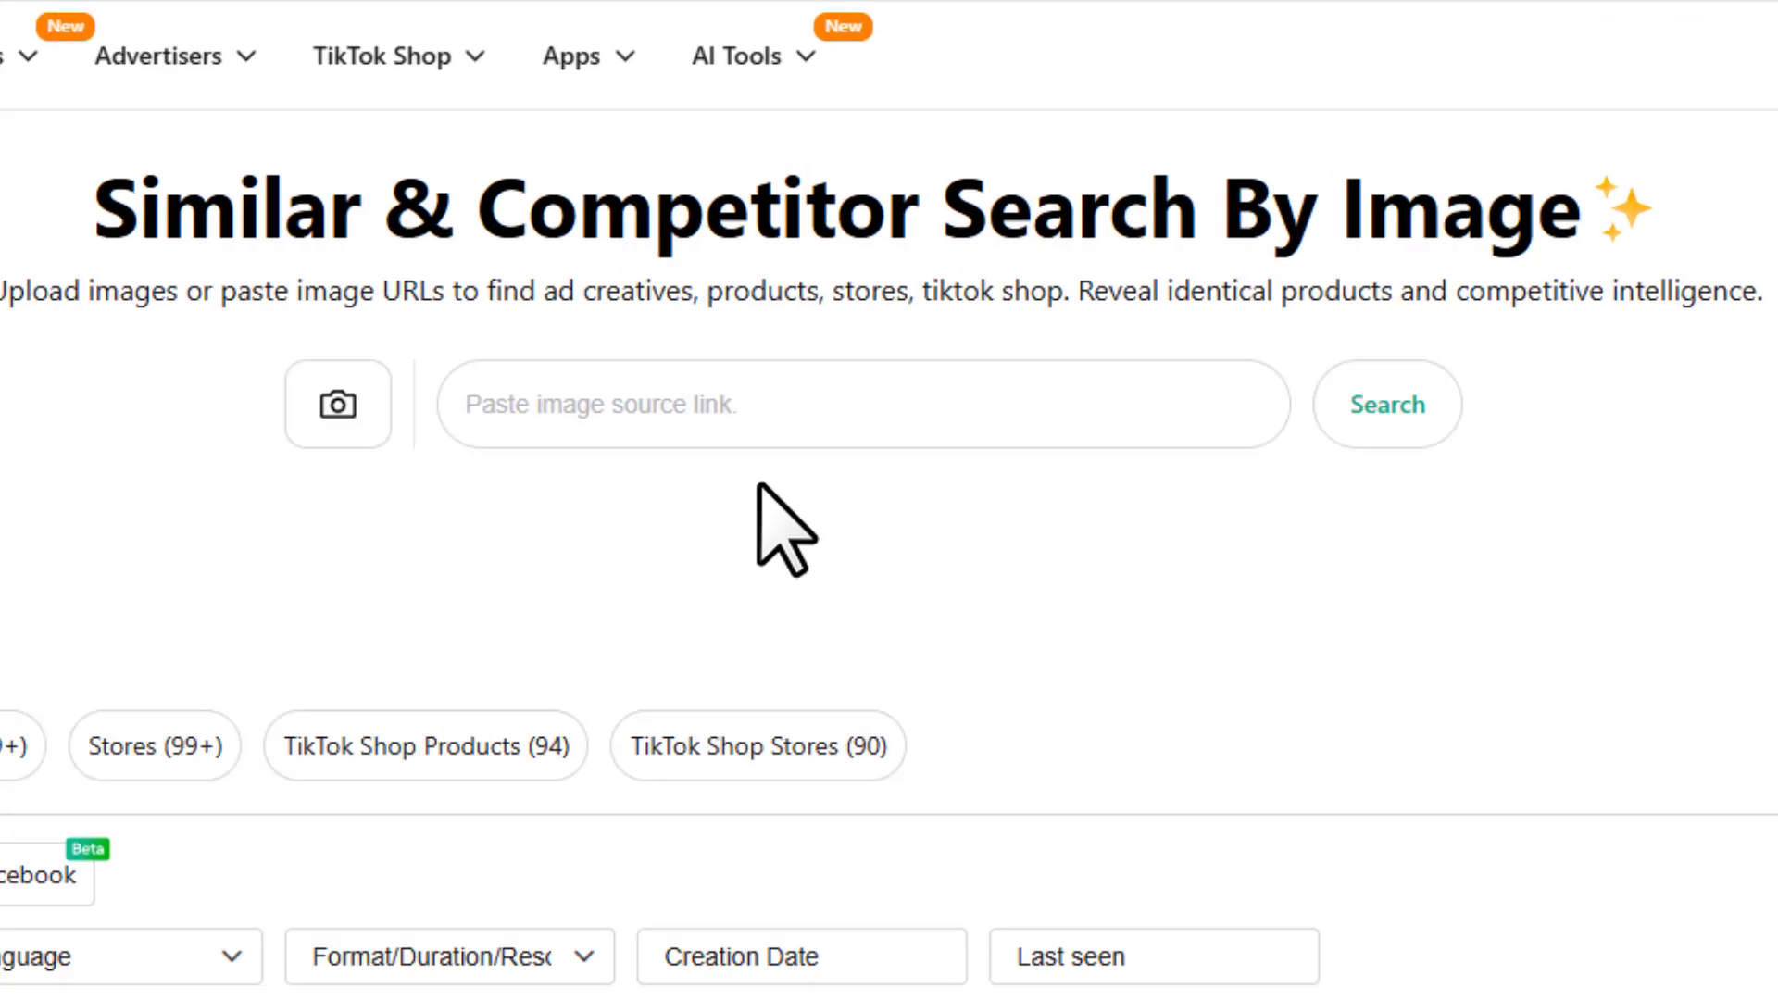
Step: From the AI Tools home, open Video Speech Translator under Video Text Translator
mouse_move(832, 54)
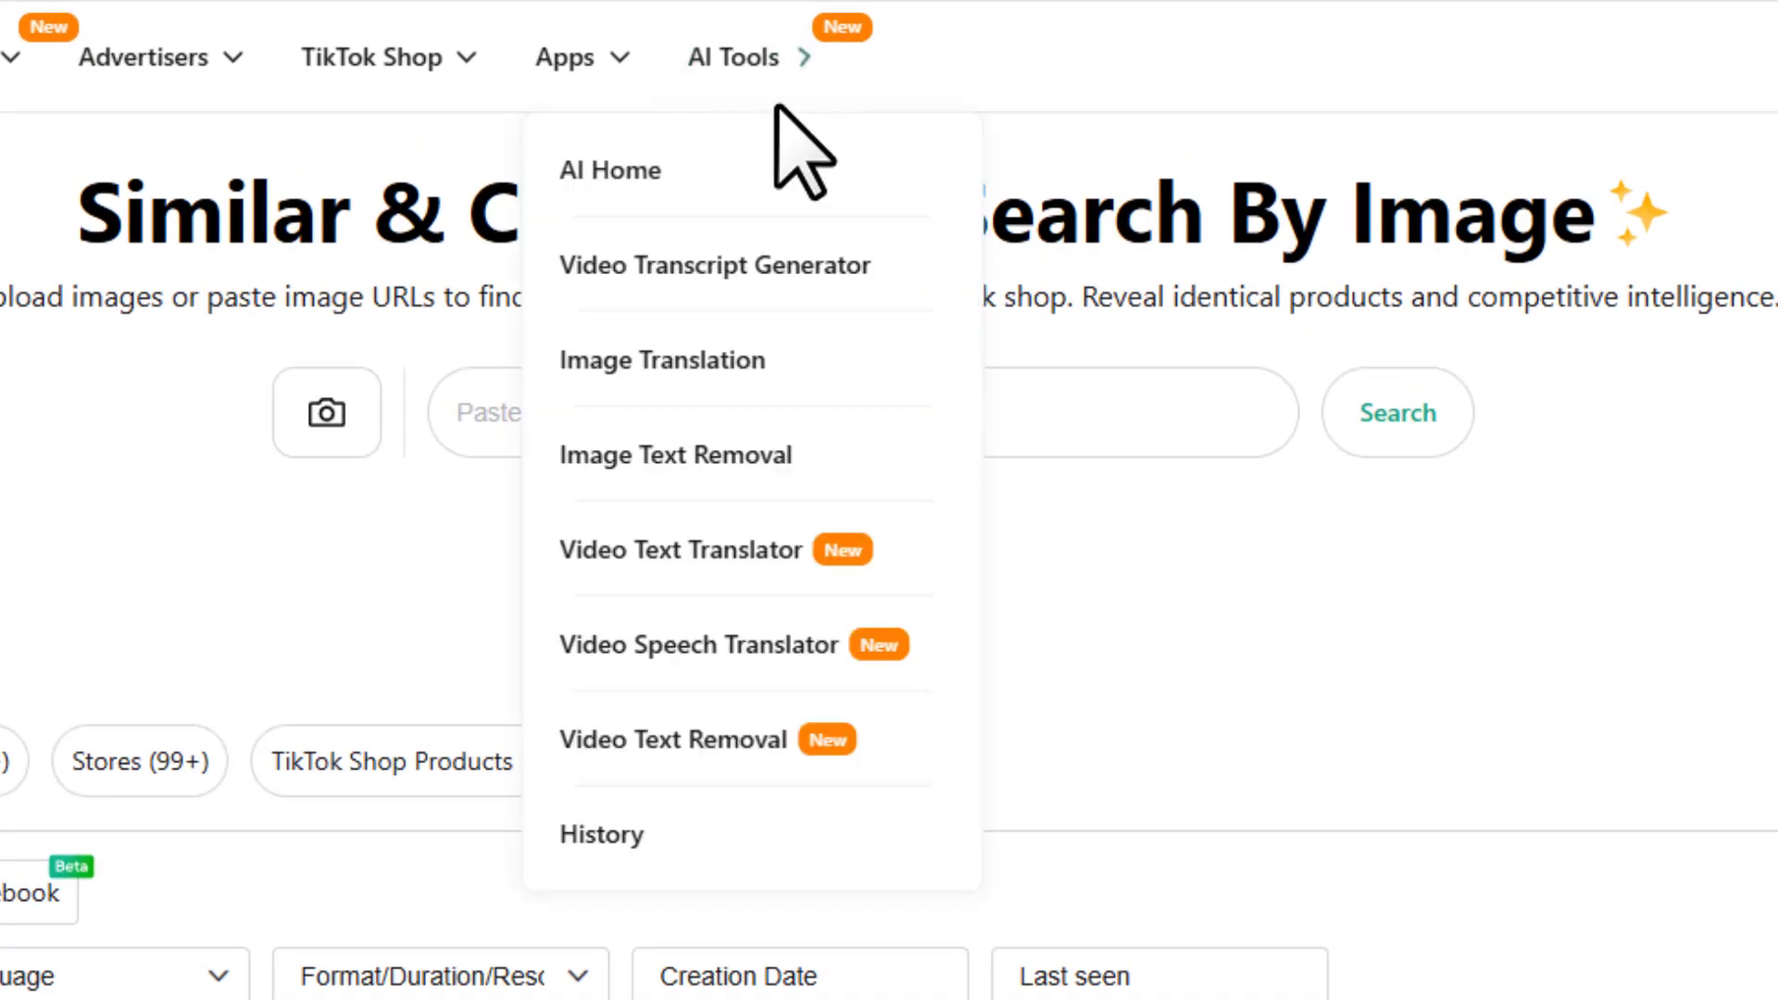
click(714, 65)
scroll(1574, 556, down, 4)
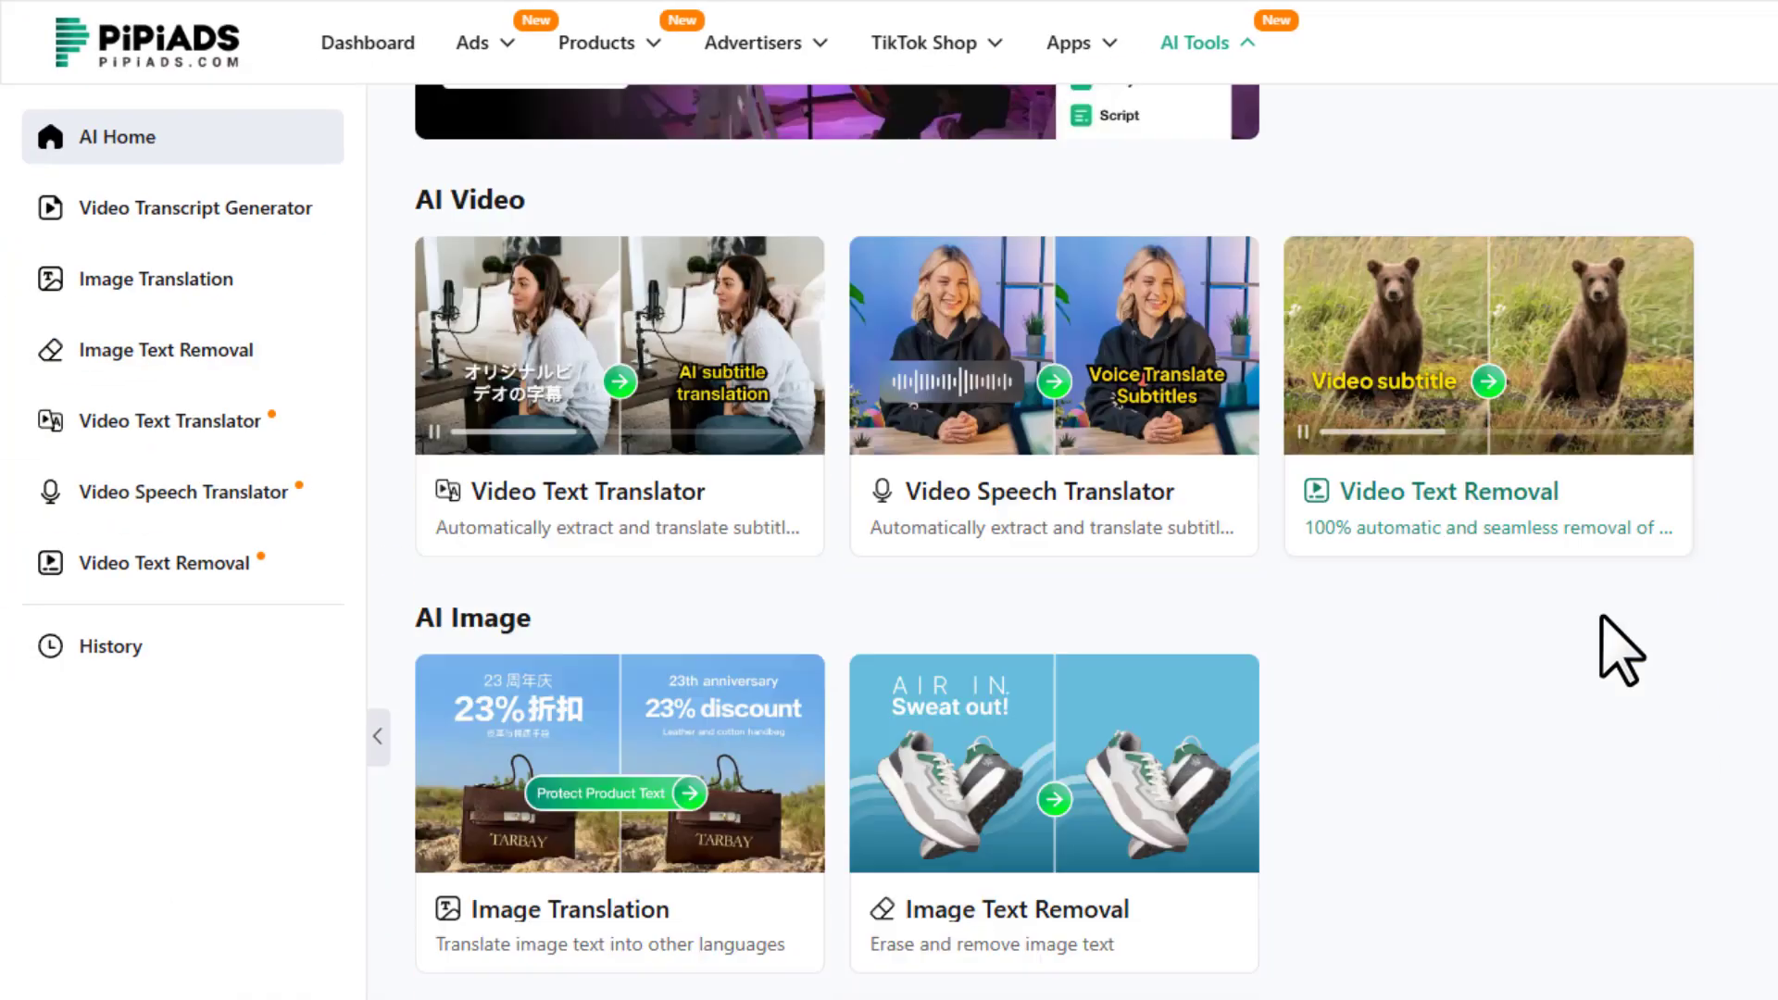
scroll(1093, 889, up, 3)
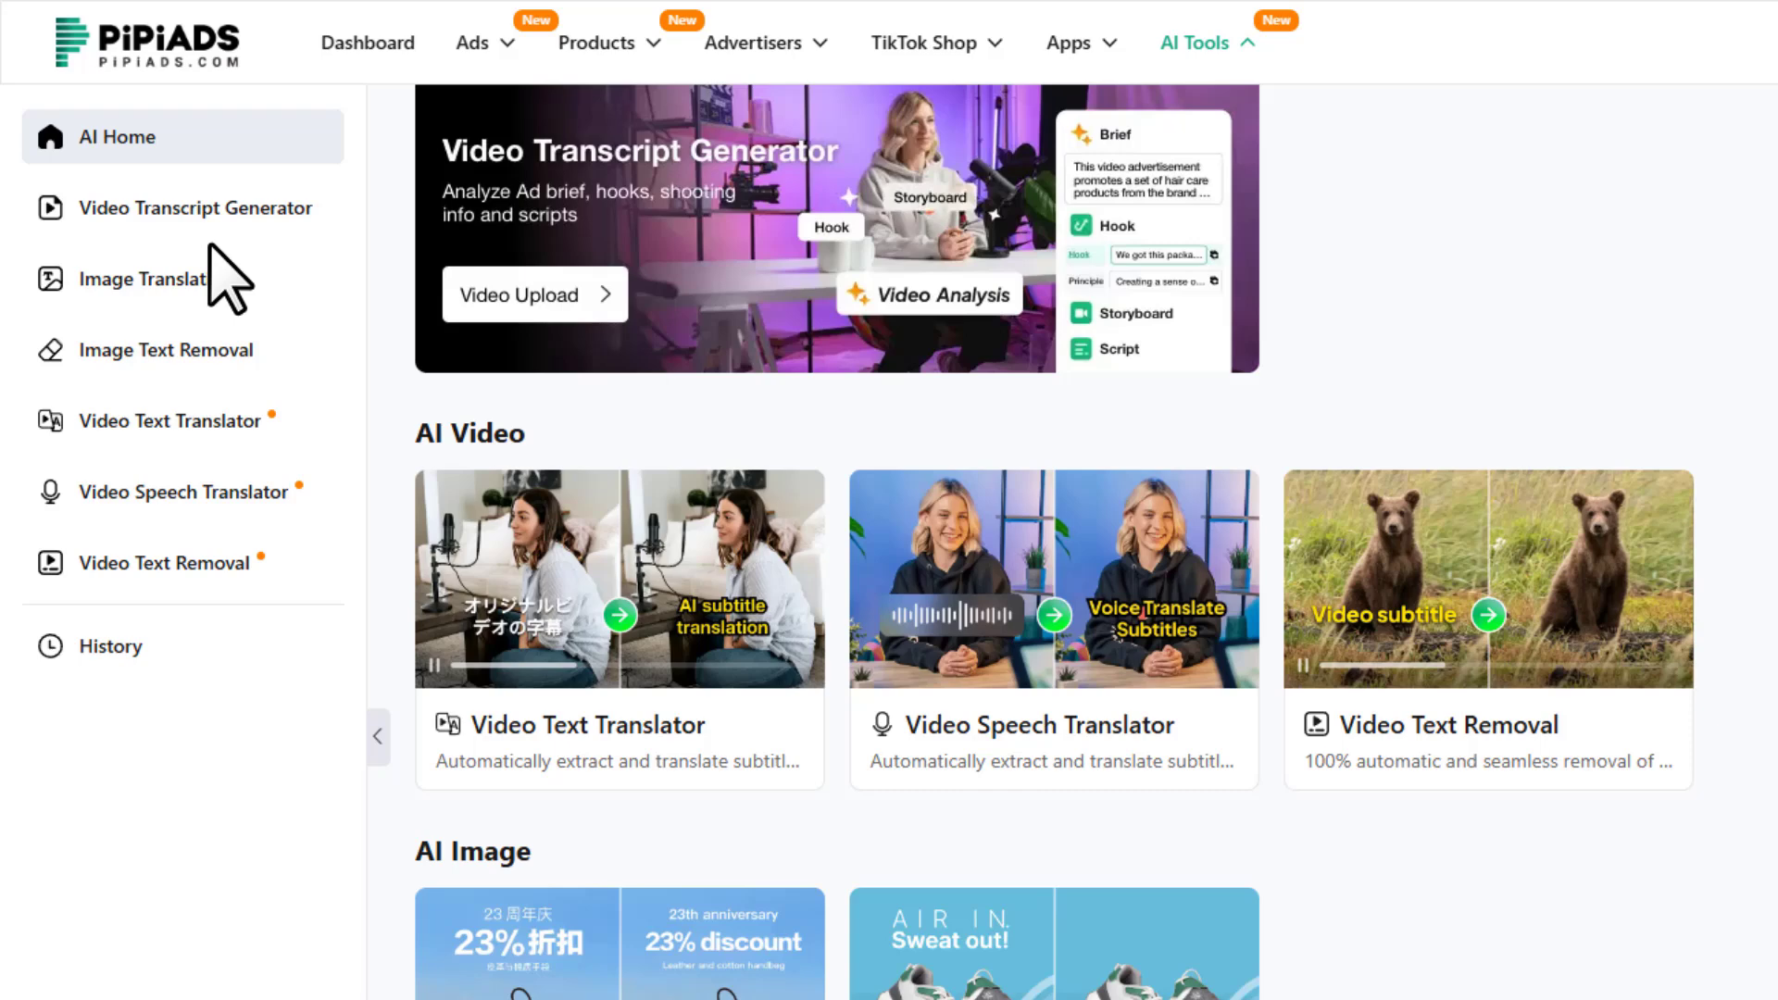
click(145, 437)
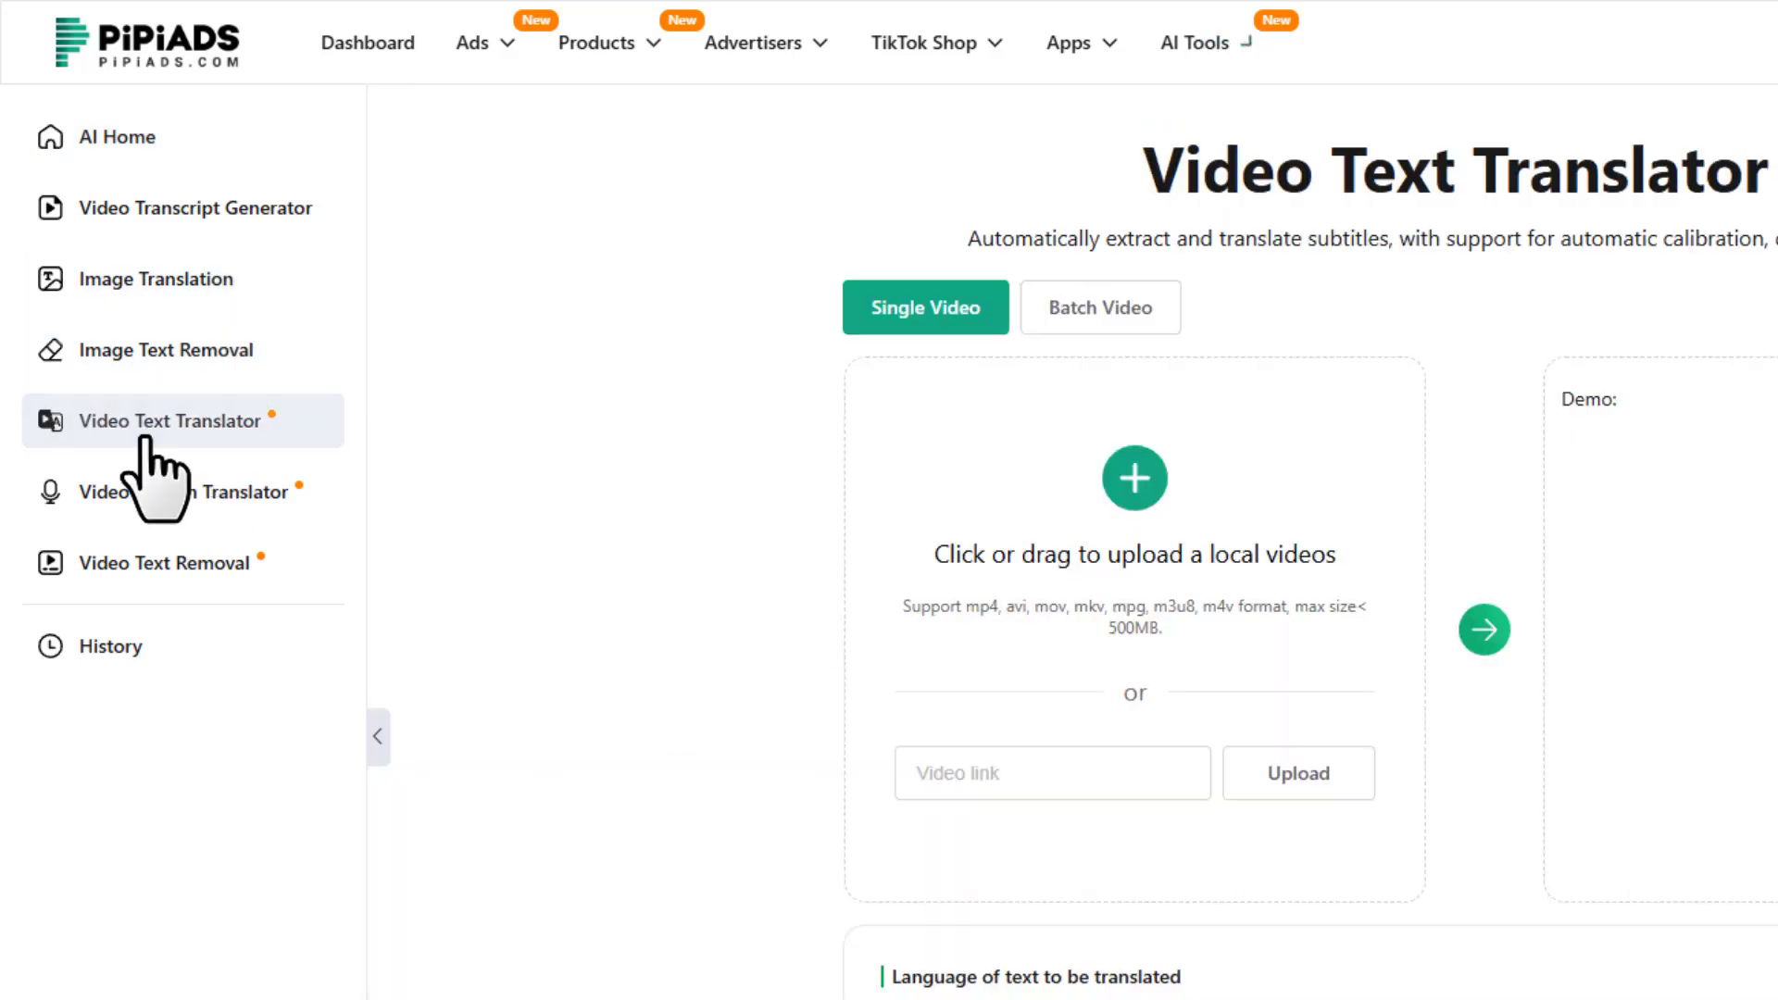
click(172, 500)
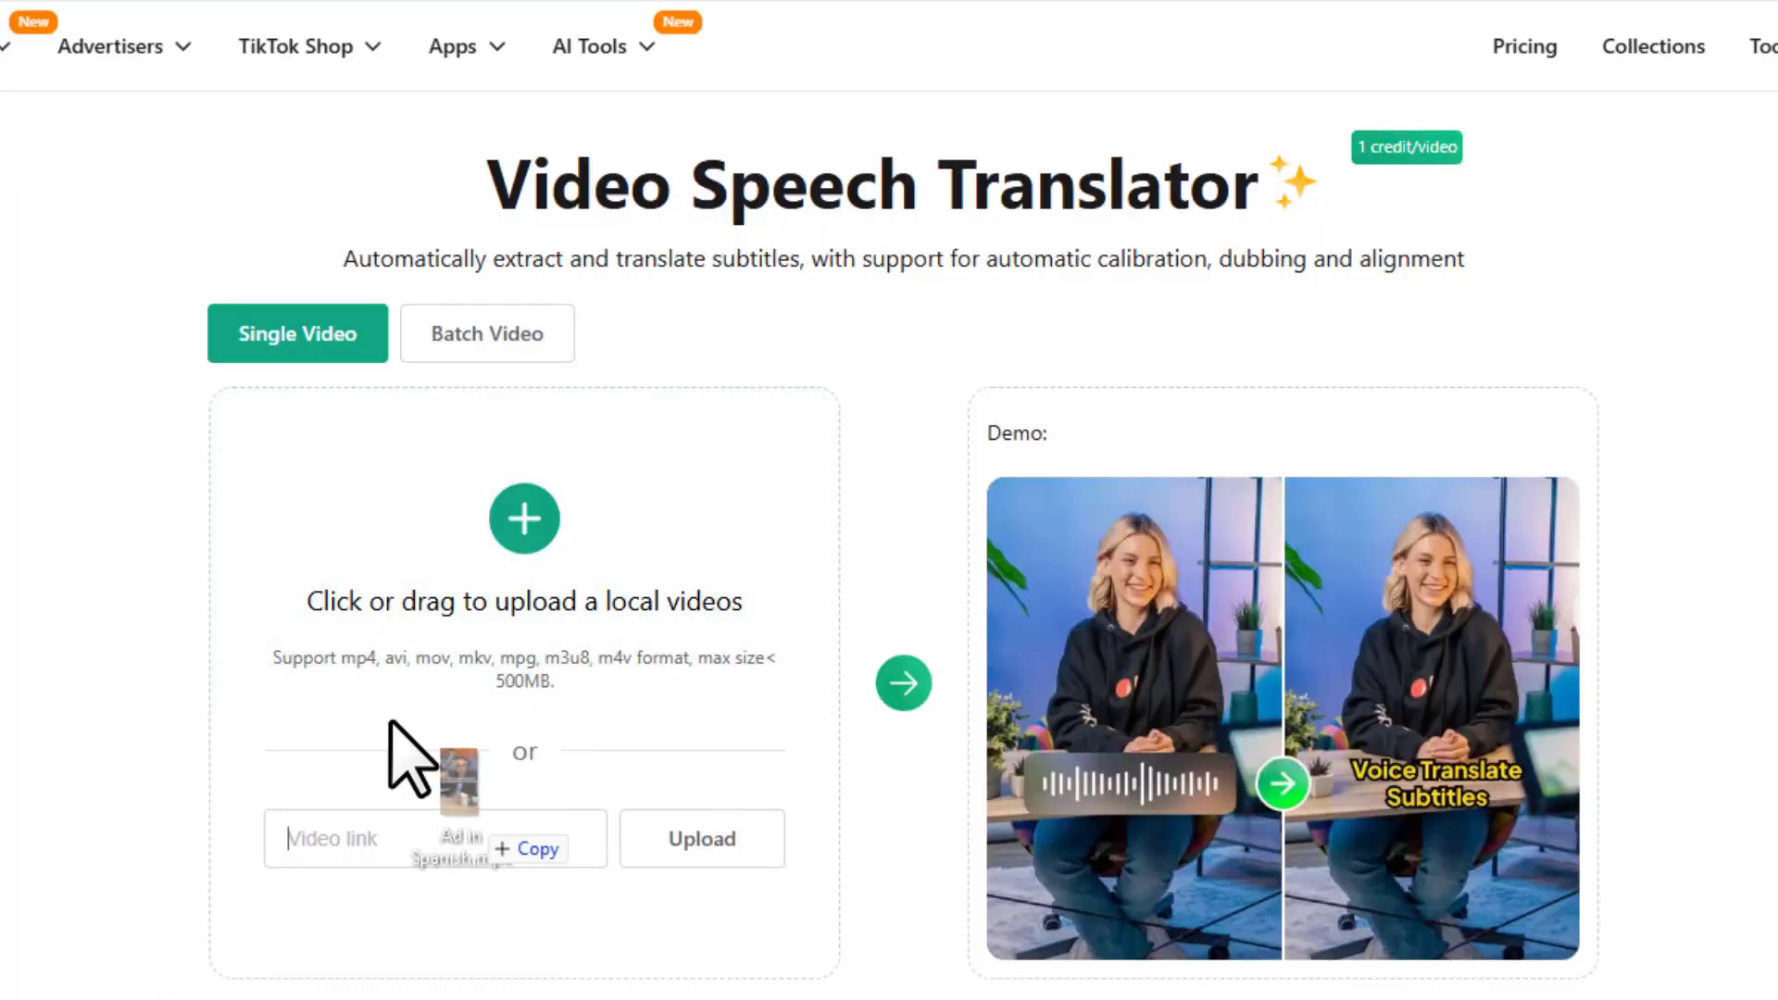
Step: Add the Spanish ad video, set Spanish-to-English translation, and start translating its speech
drag(389, 726, 528, 576)
scroll(623, 747, down, 6)
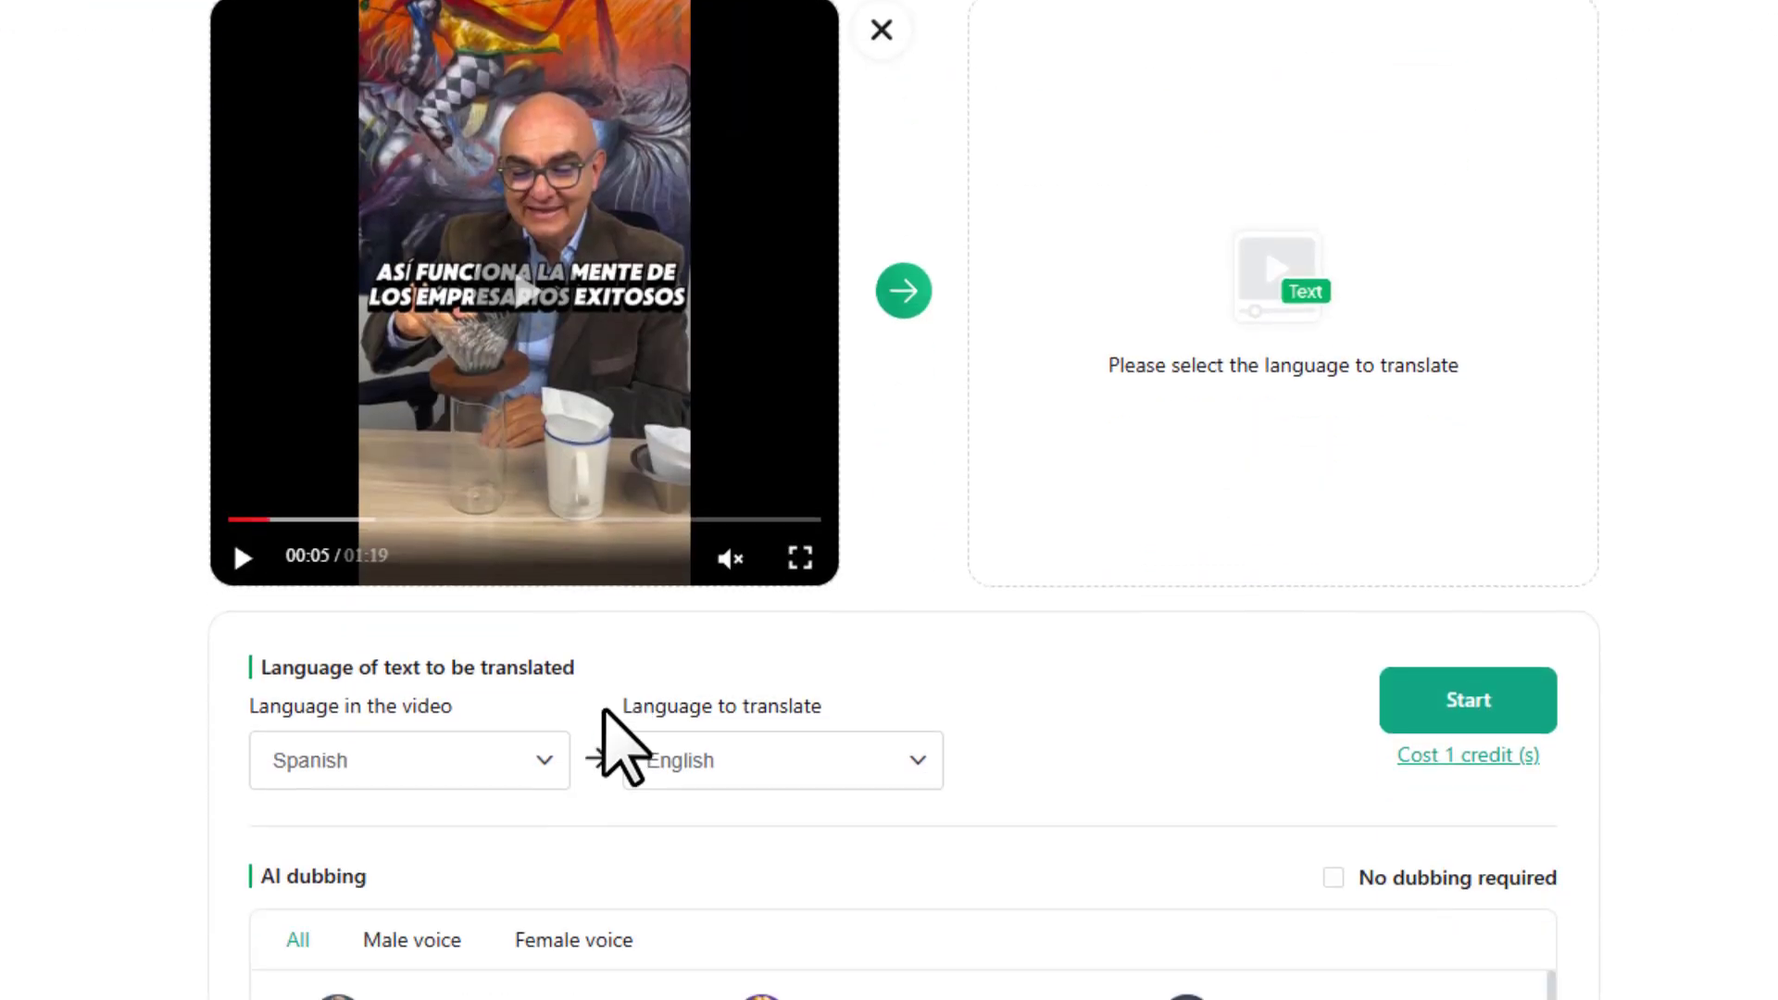
click(370, 562)
scroll(436, 734, down, 1)
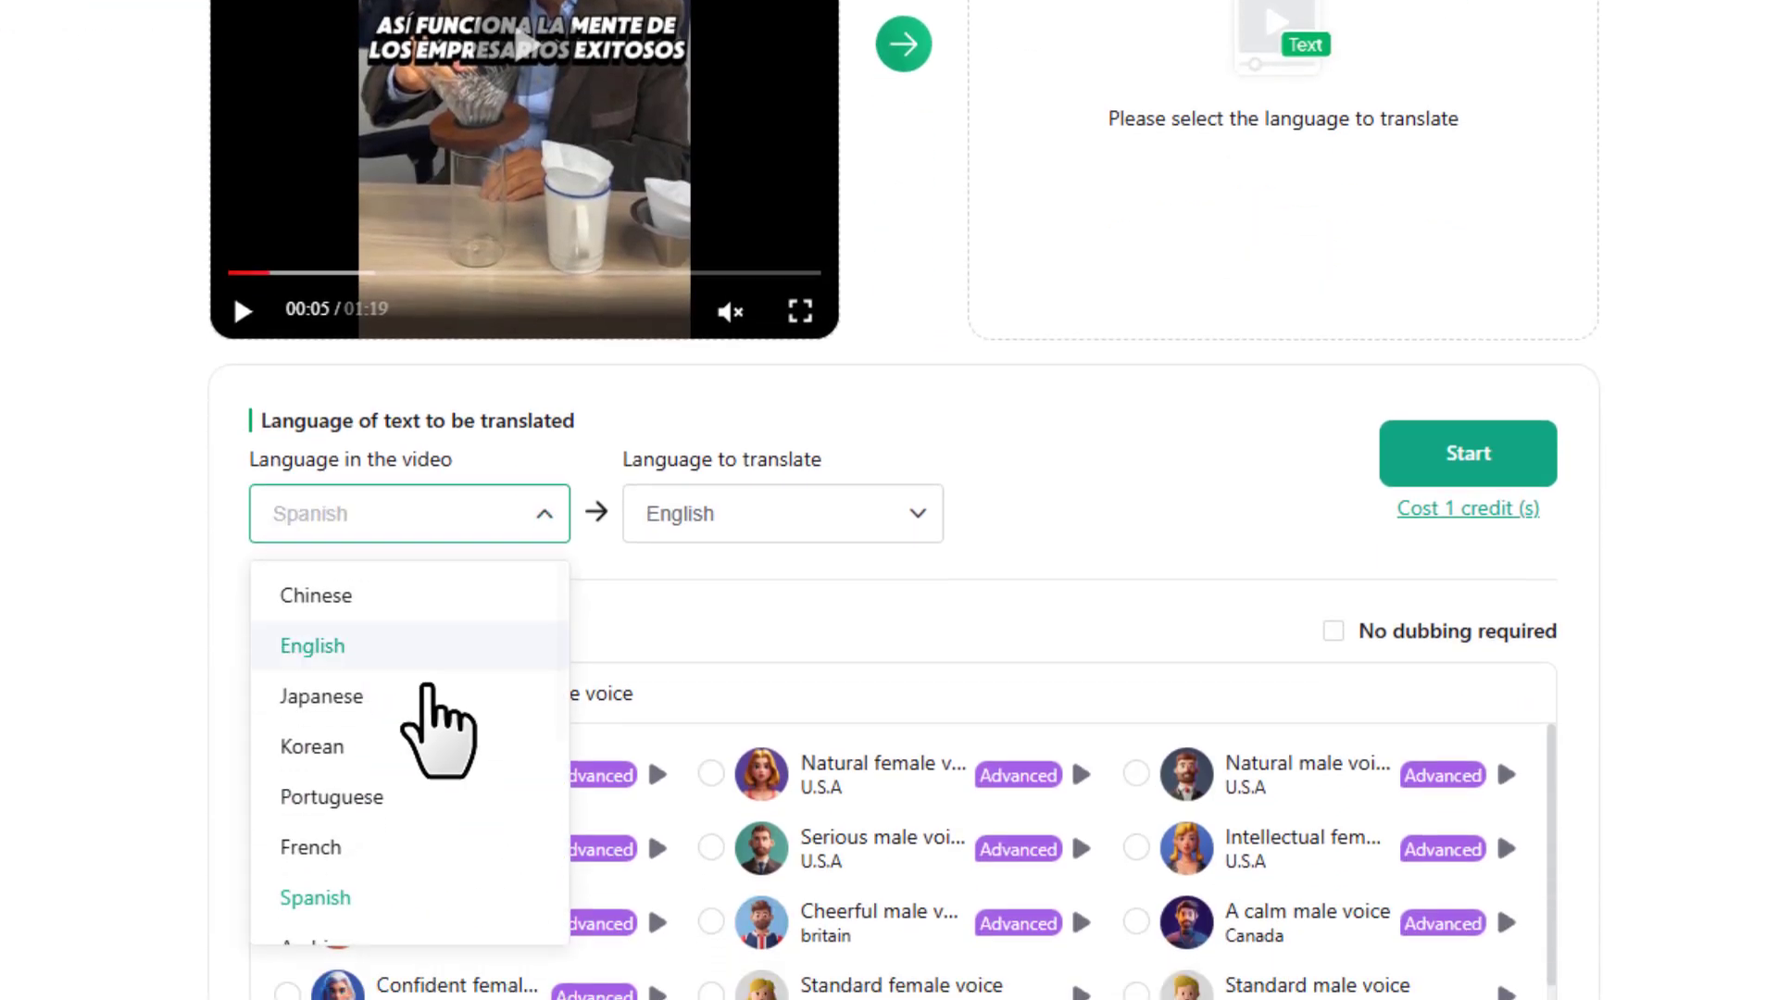
click(347, 887)
click(718, 505)
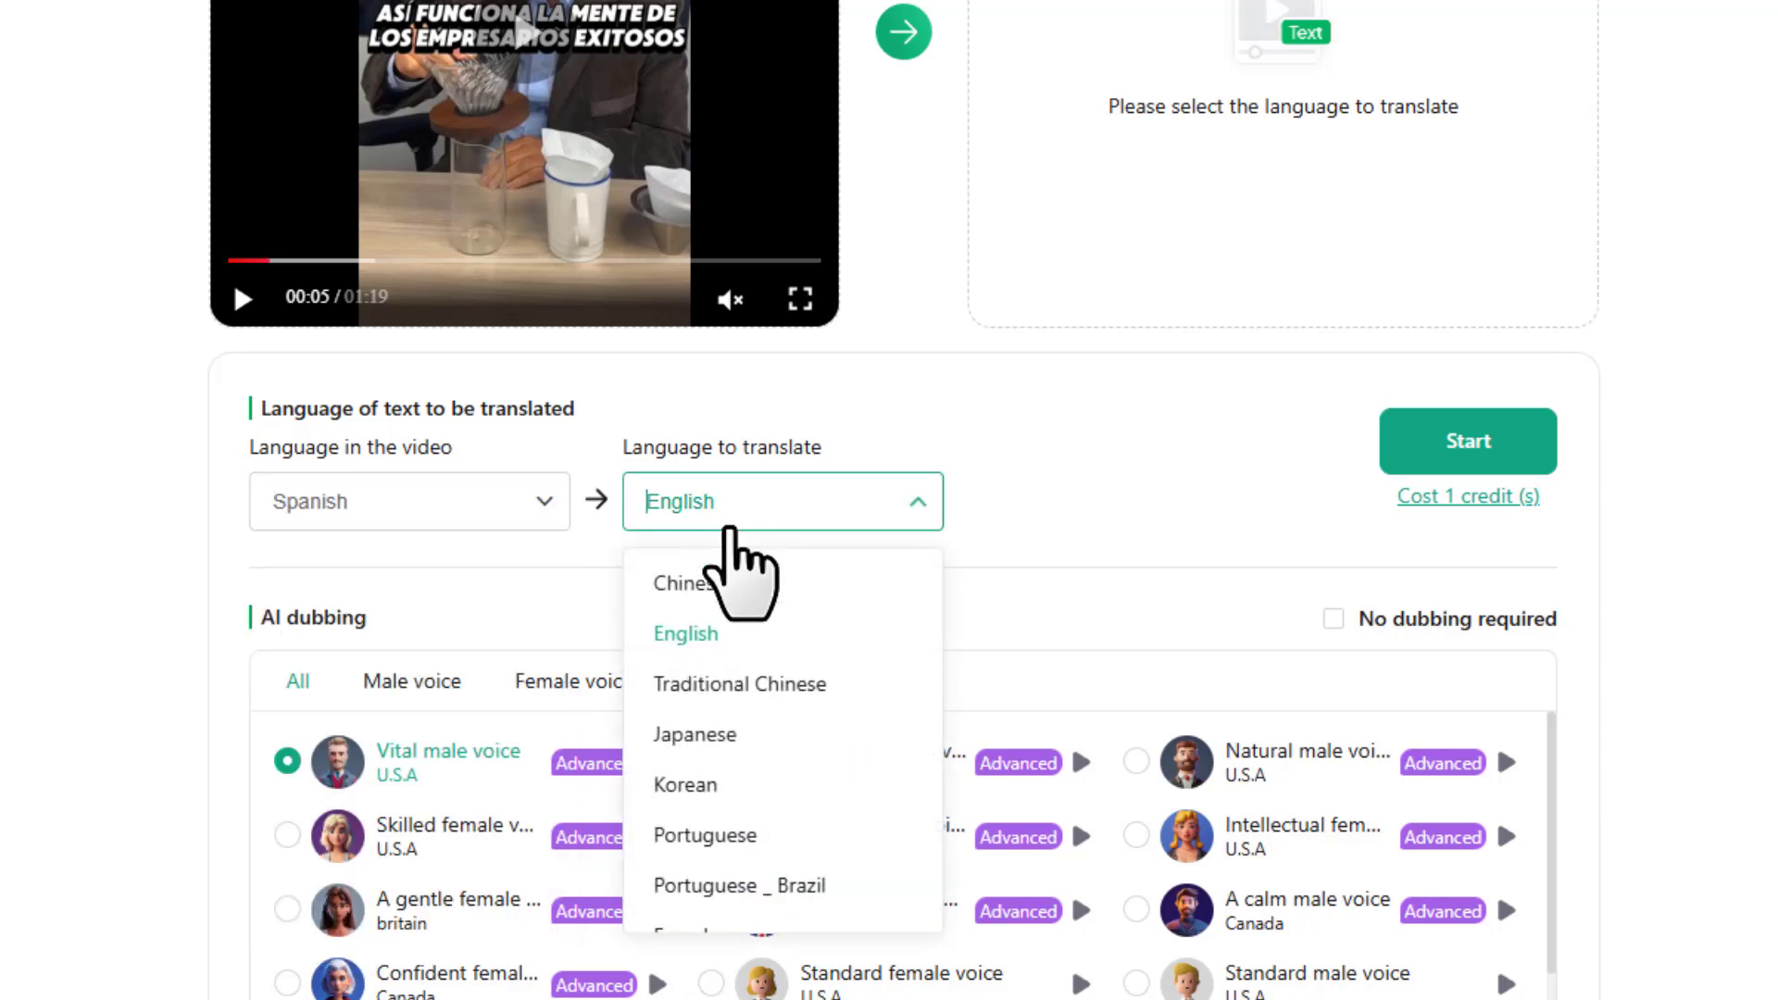
click(691, 630)
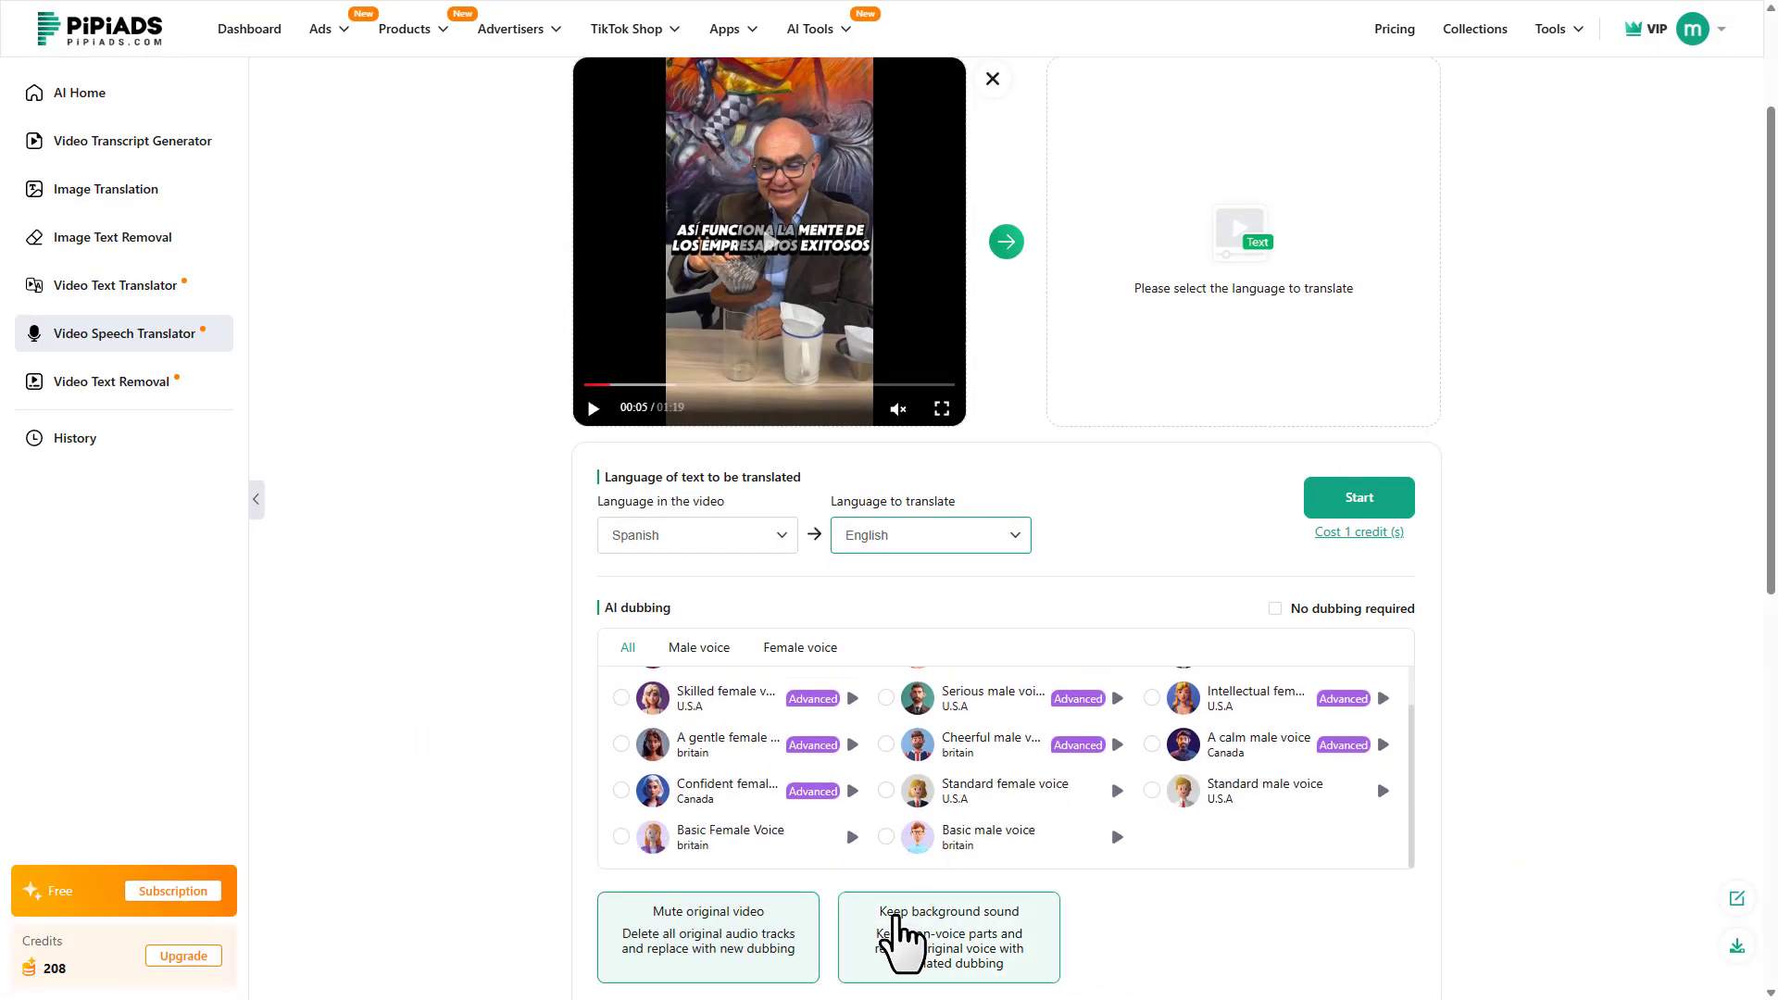
scroll(1191, 587, down, 4)
scroll(1191, 587, up, 4)
click(1477, 789)
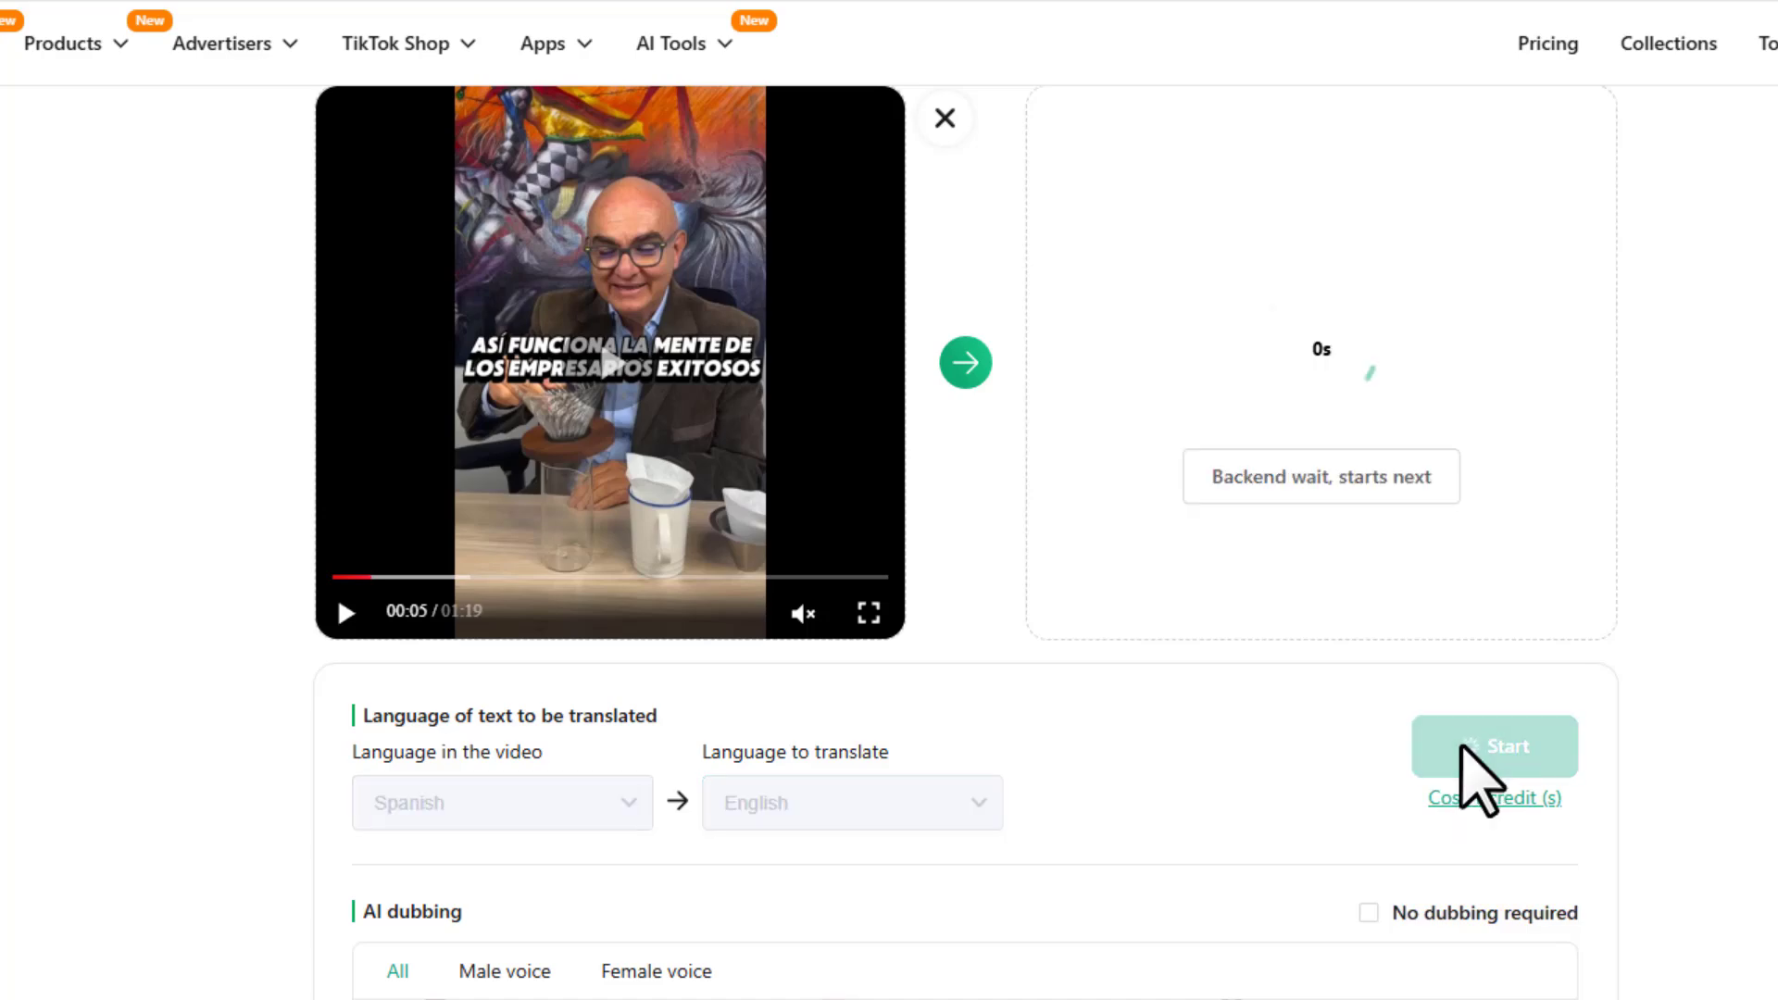
scroll(1463, 748, up, 3)
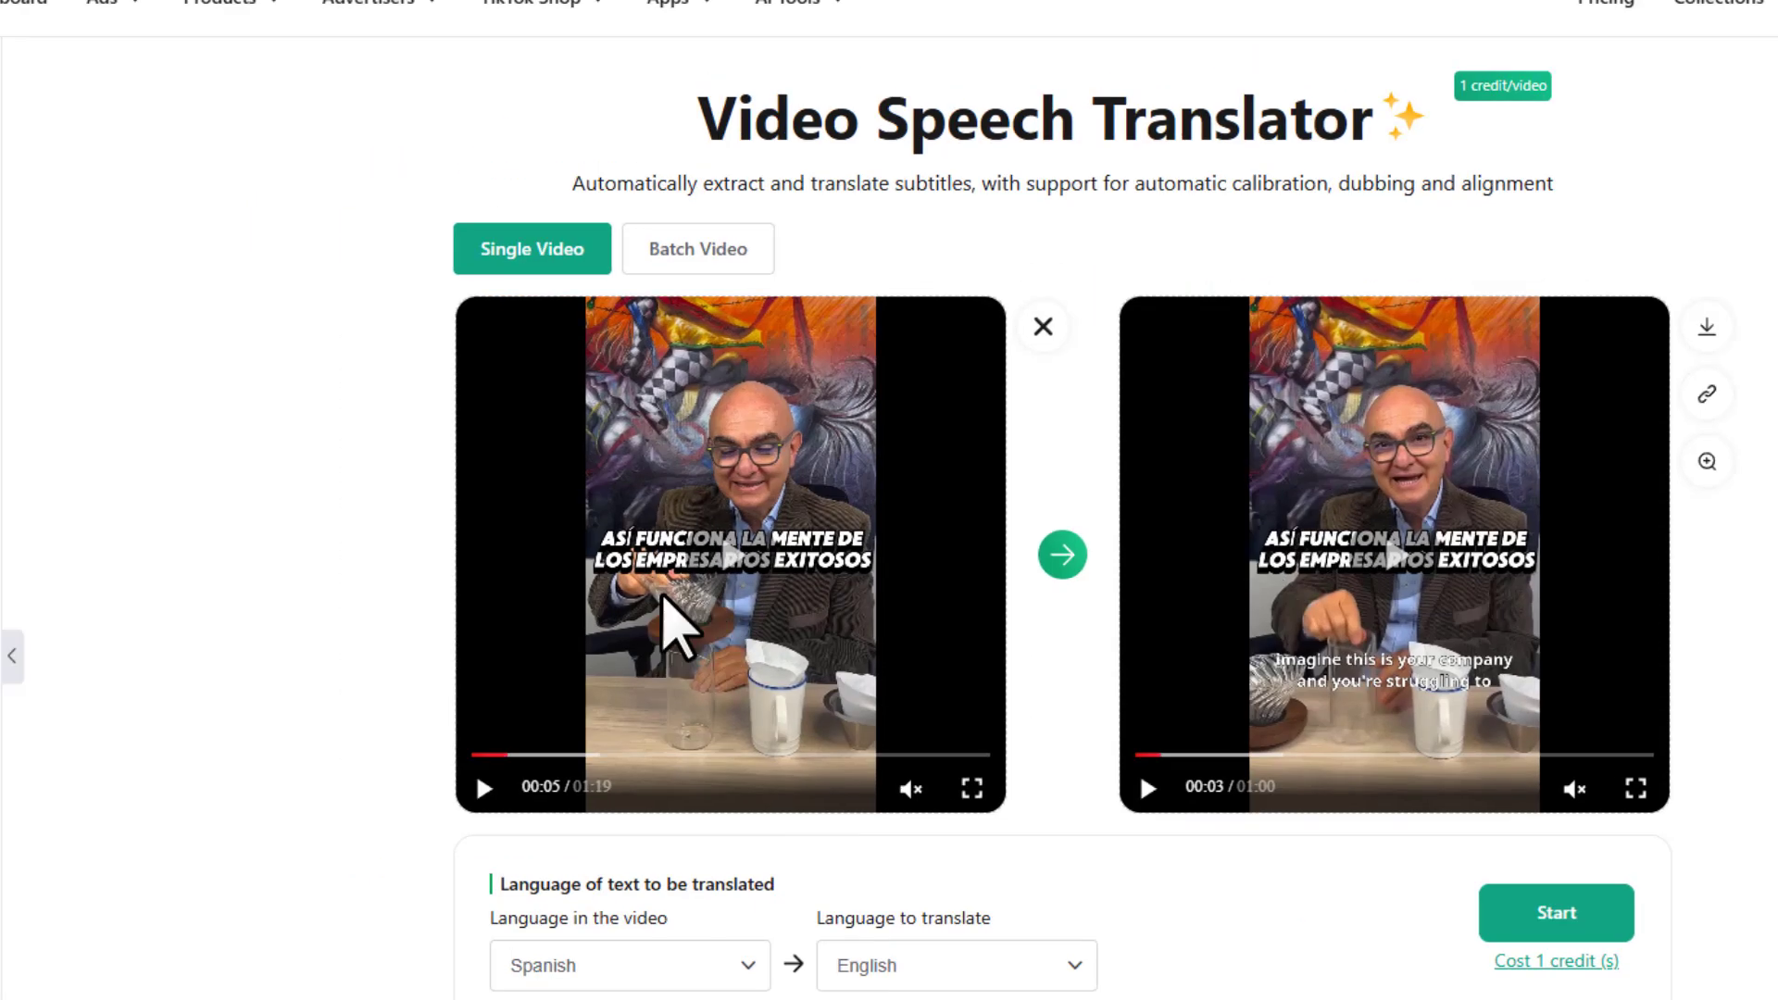
click(12, 654)
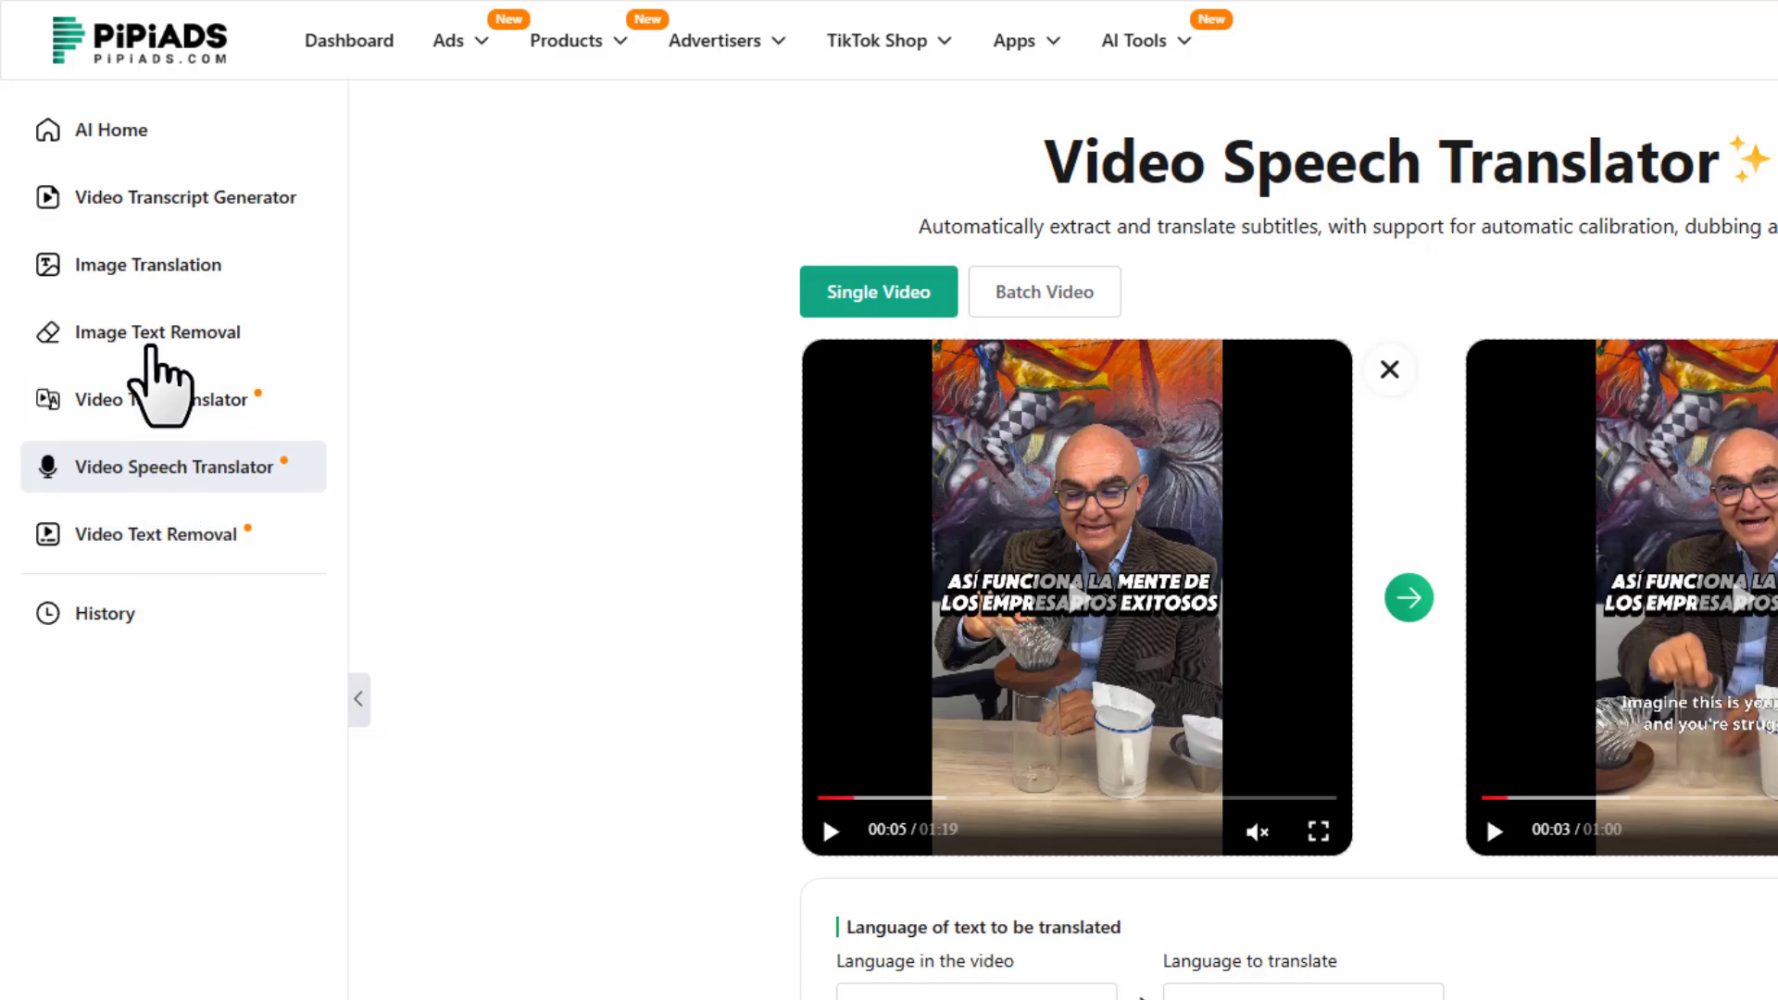
Step: In Video Transcript Generator, generate an English report for the derma roller video and review its sections
click(183, 197)
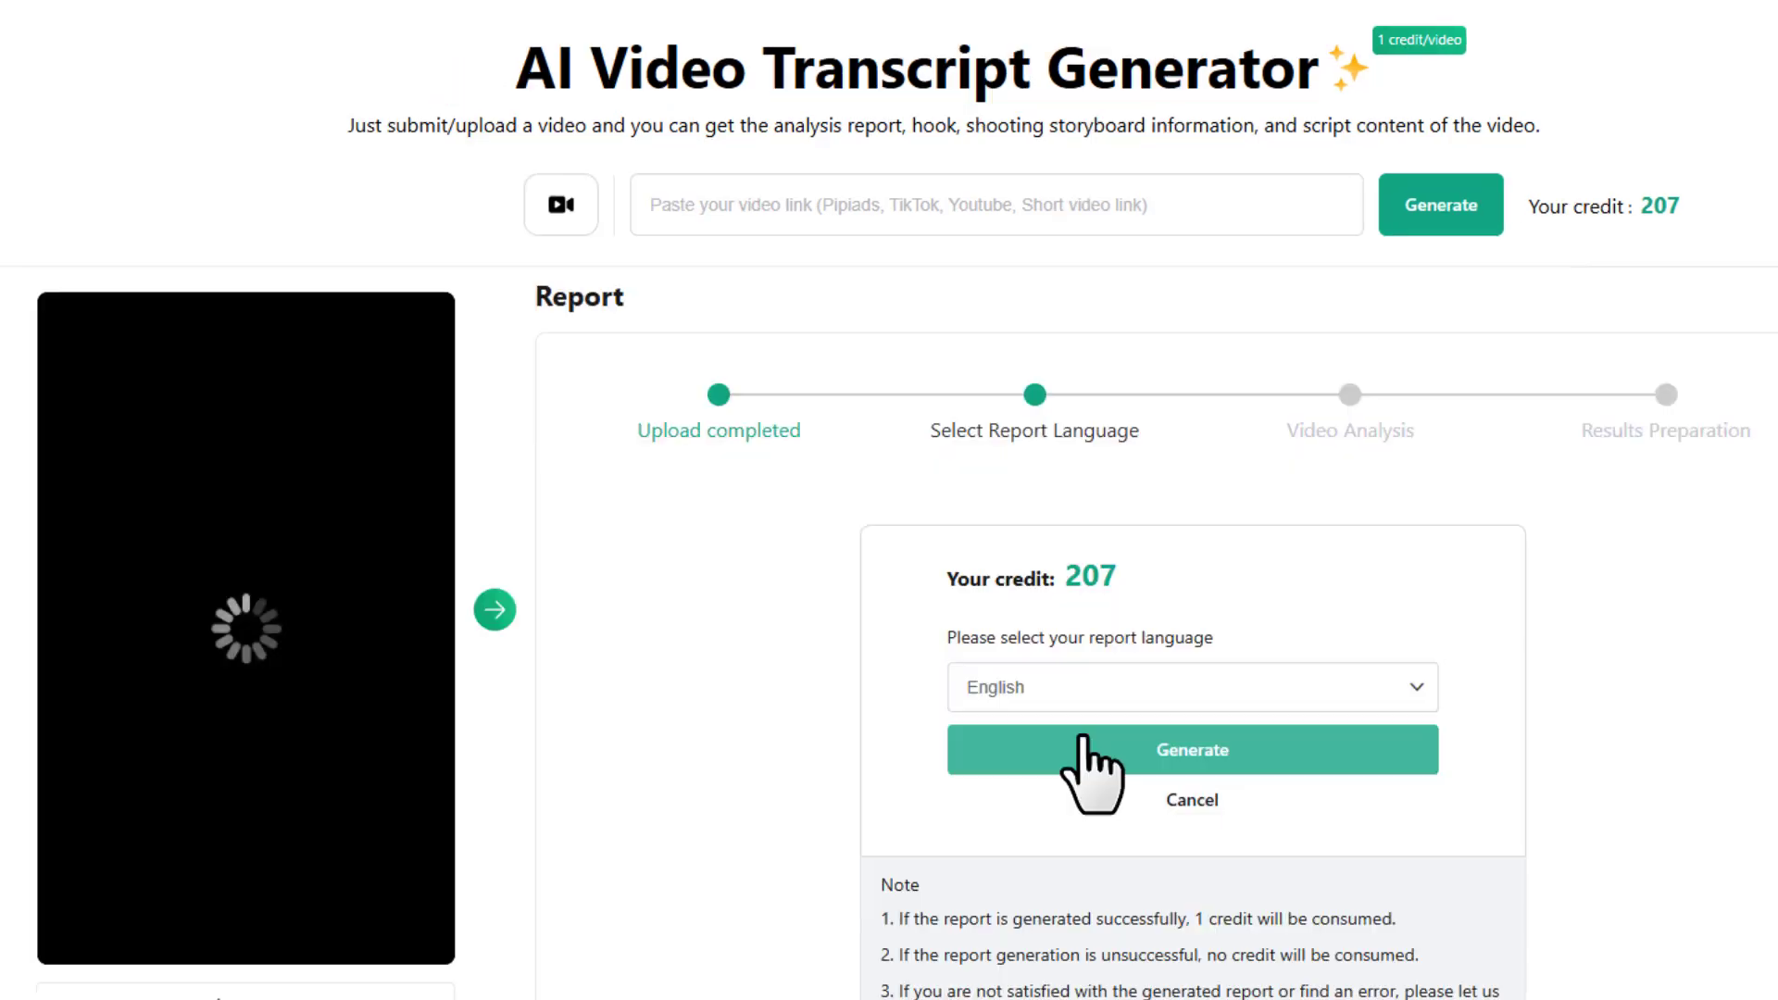
click(1204, 758)
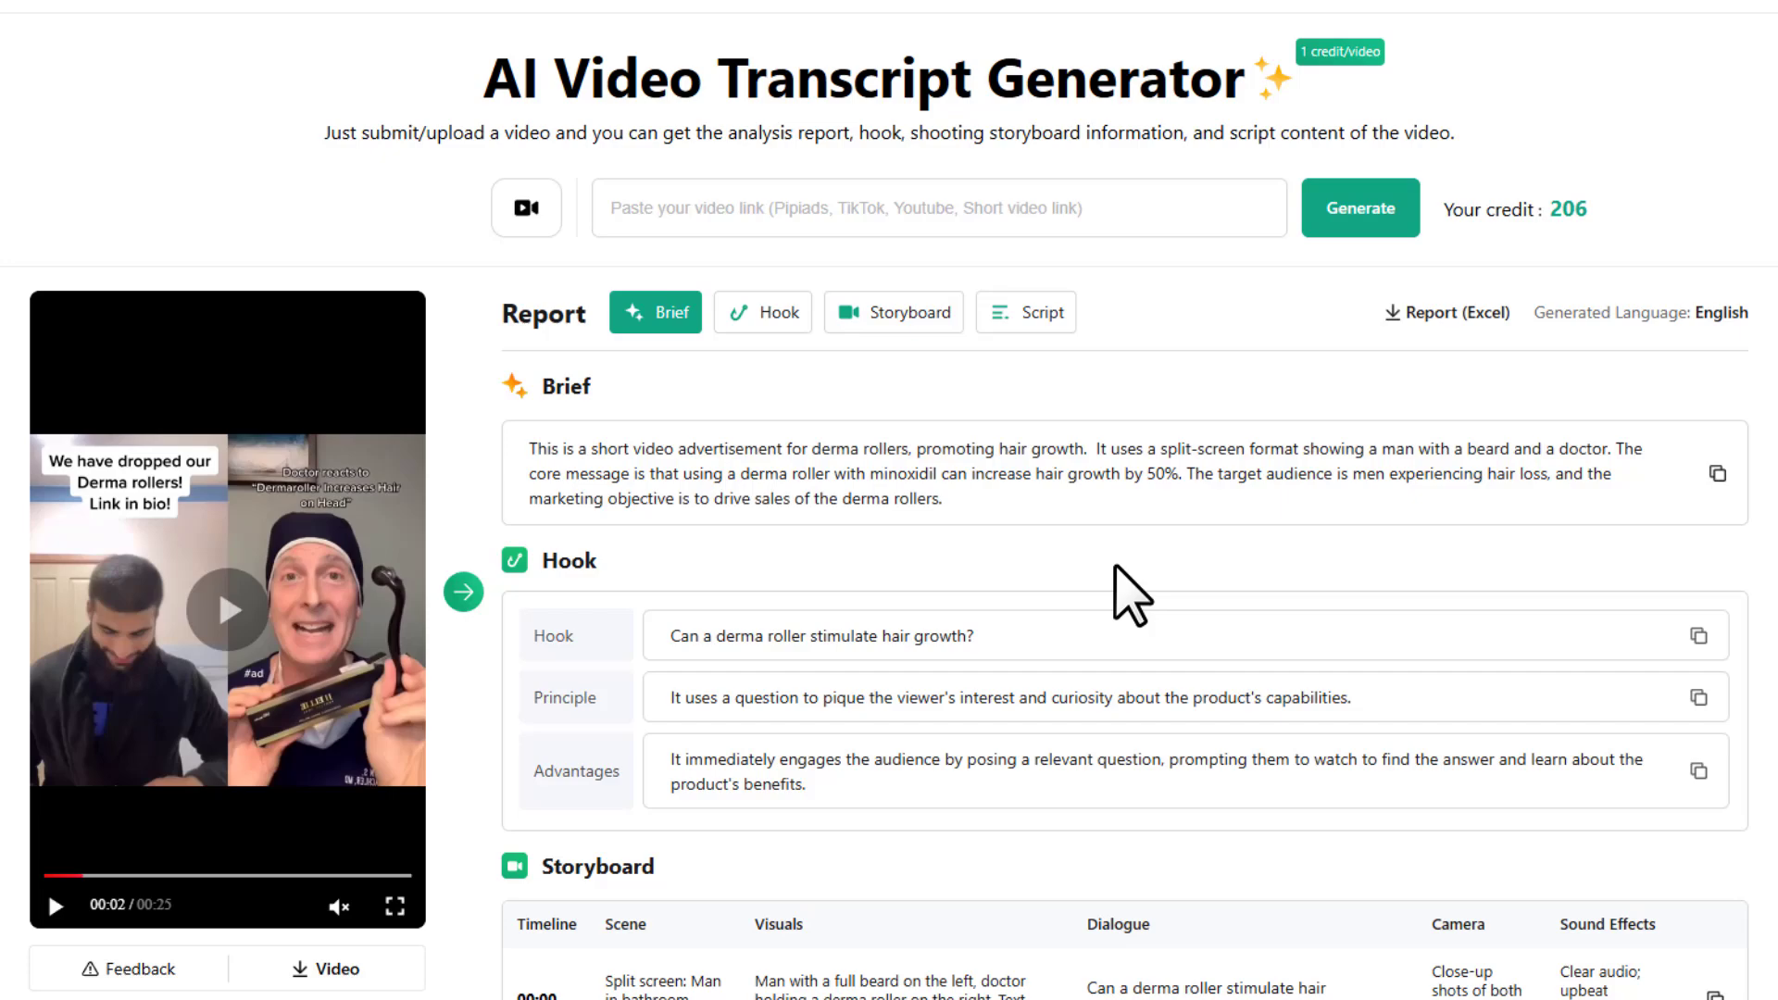
scroll(740, 648, down, 6)
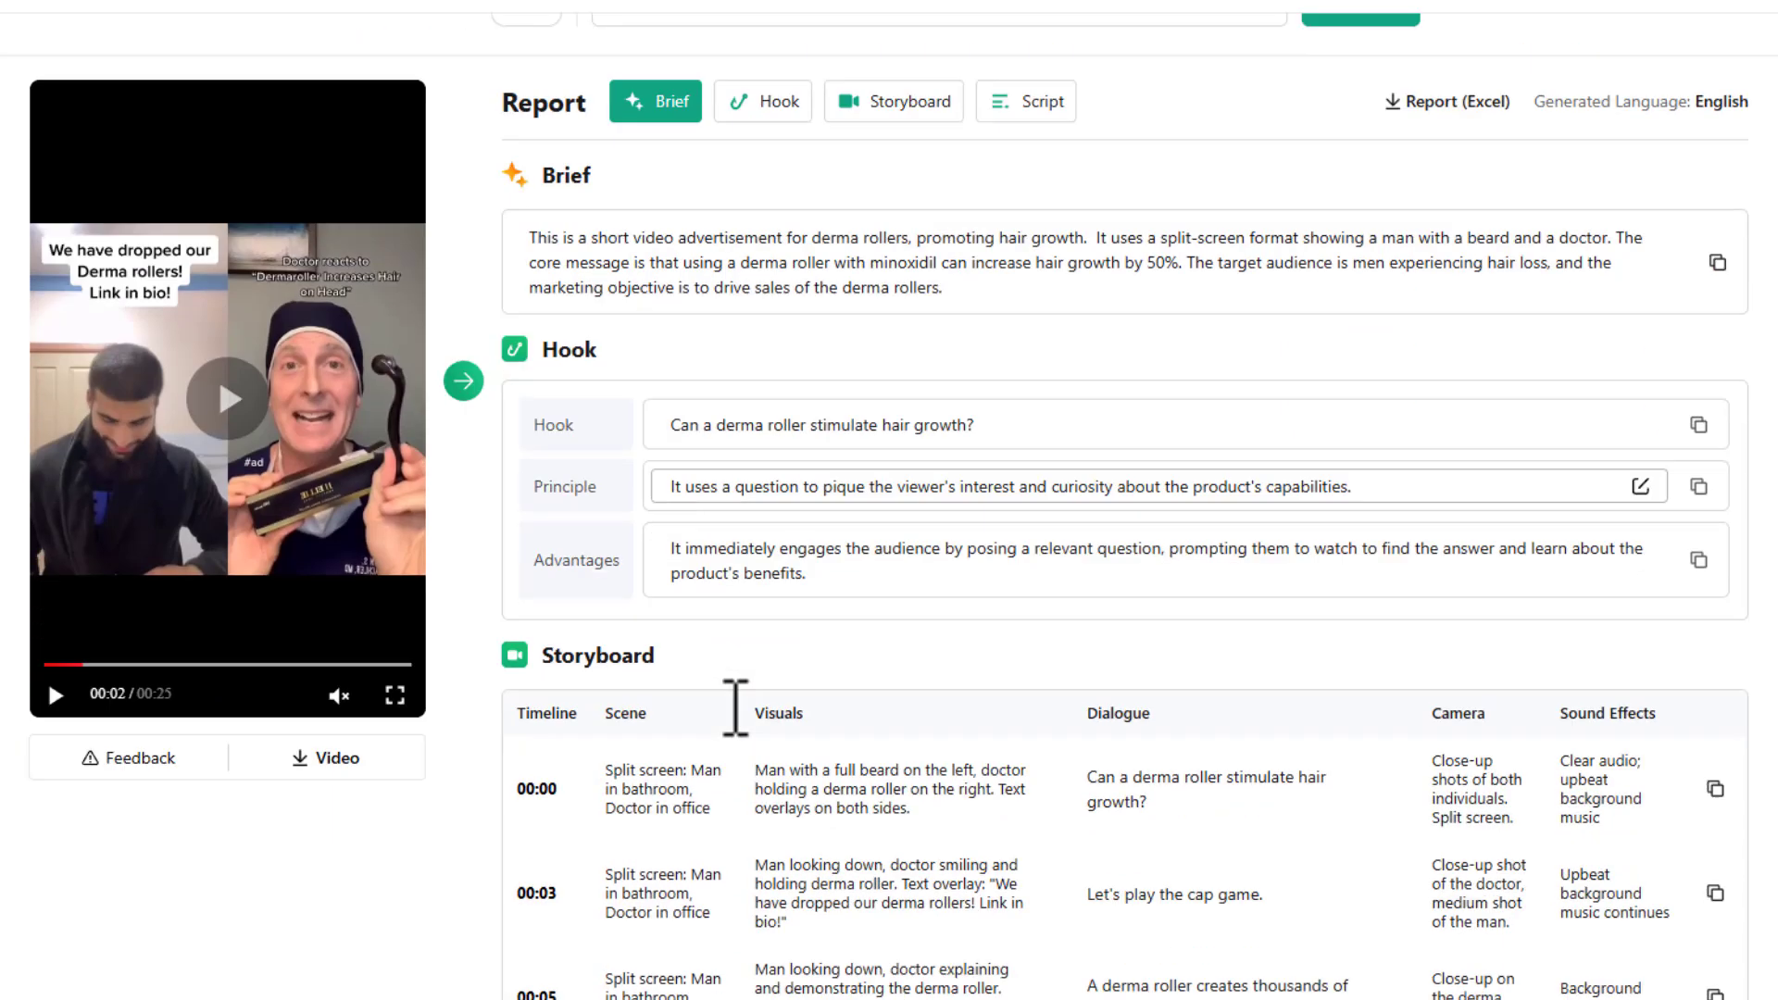
scroll(964, 424, down, 9)
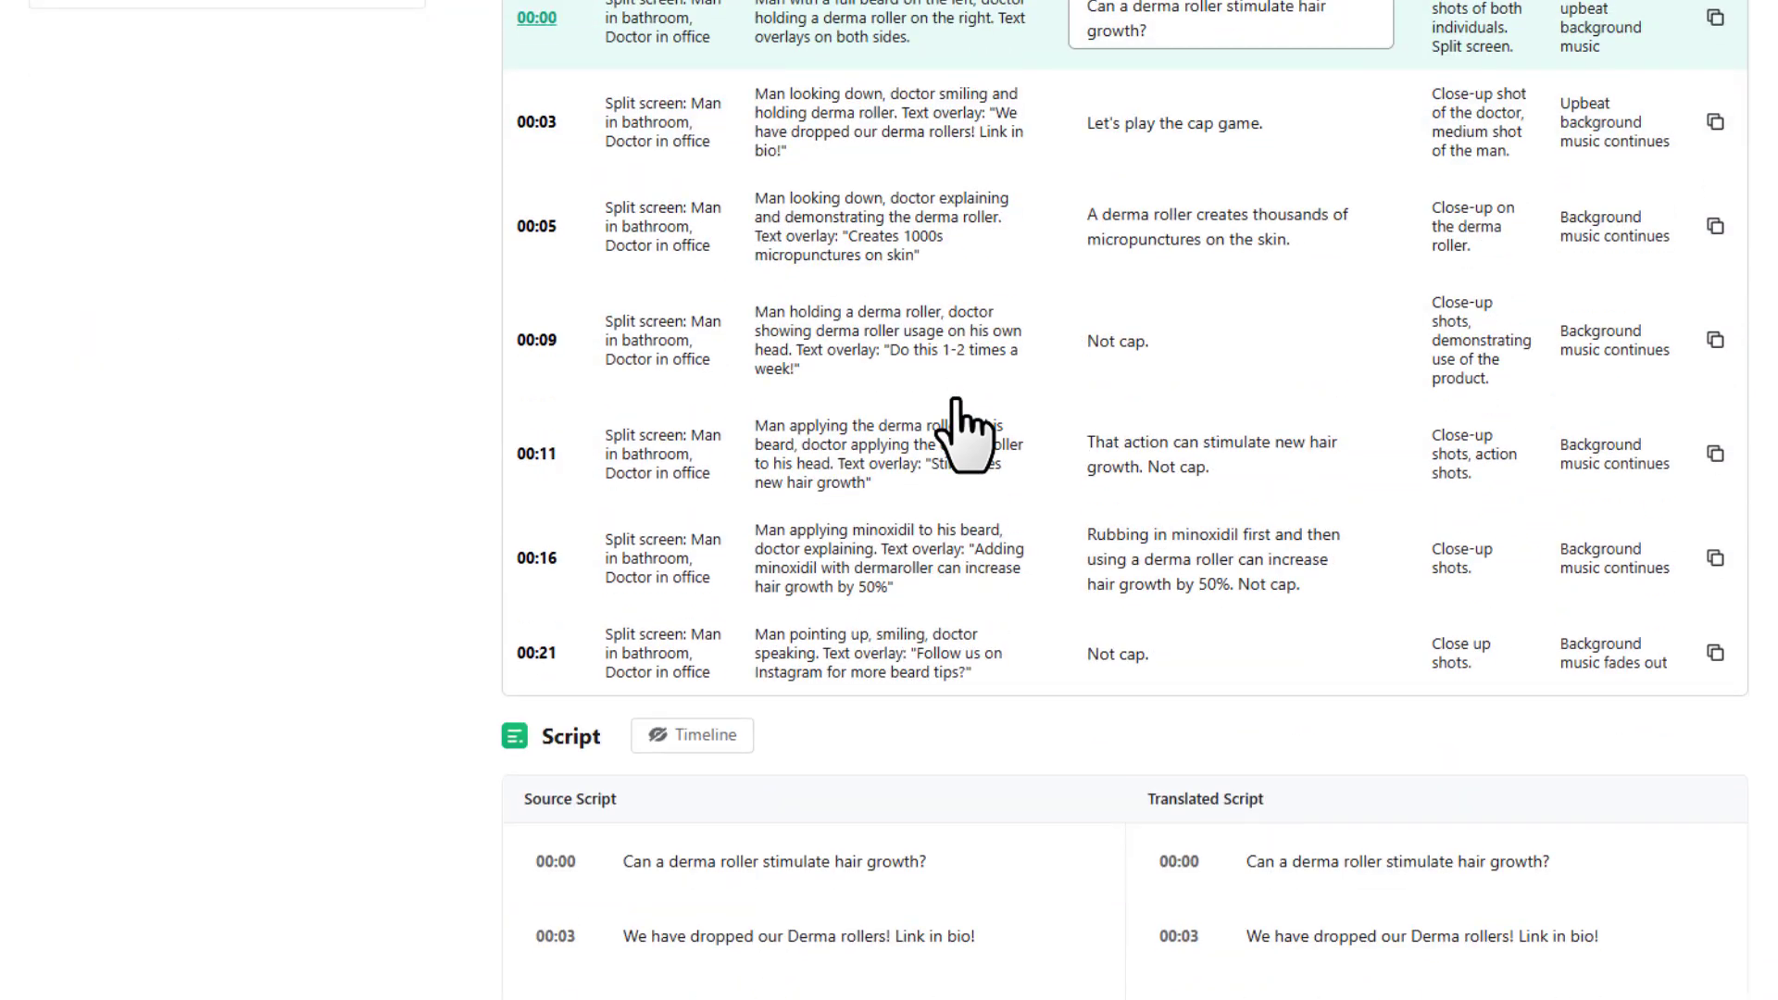
scroll(912, 508, down, 3)
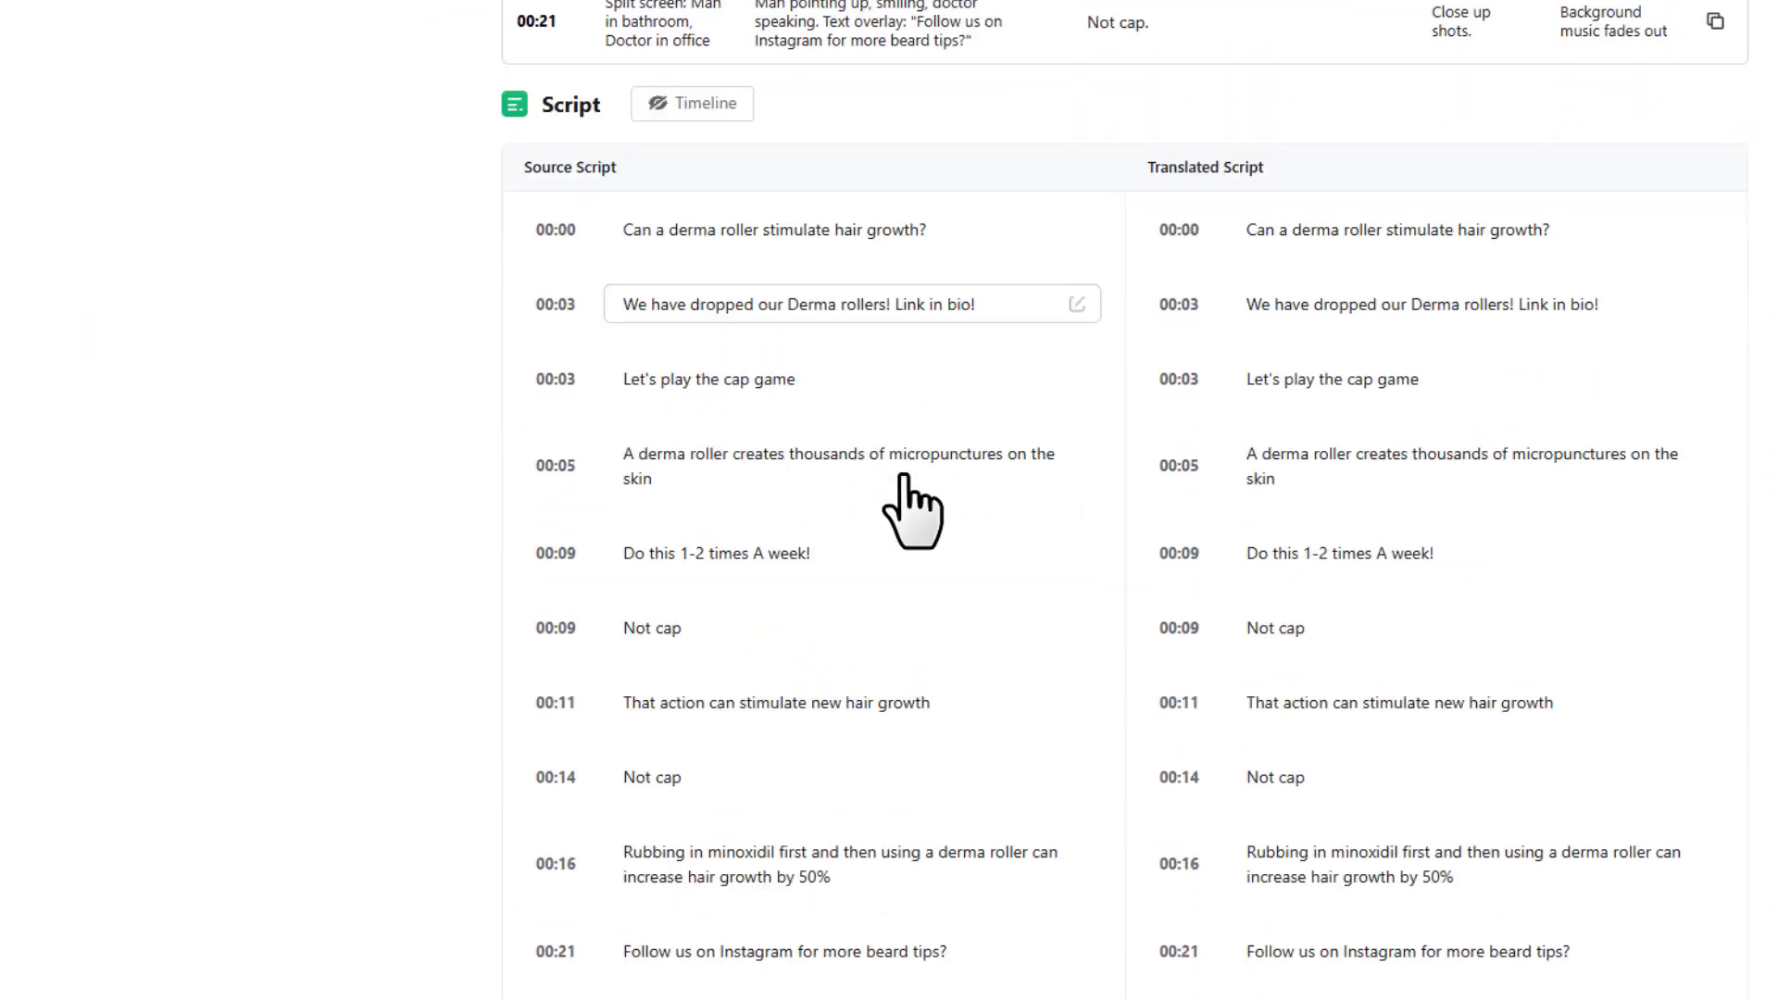
scroll(1333, 334, up, 4)
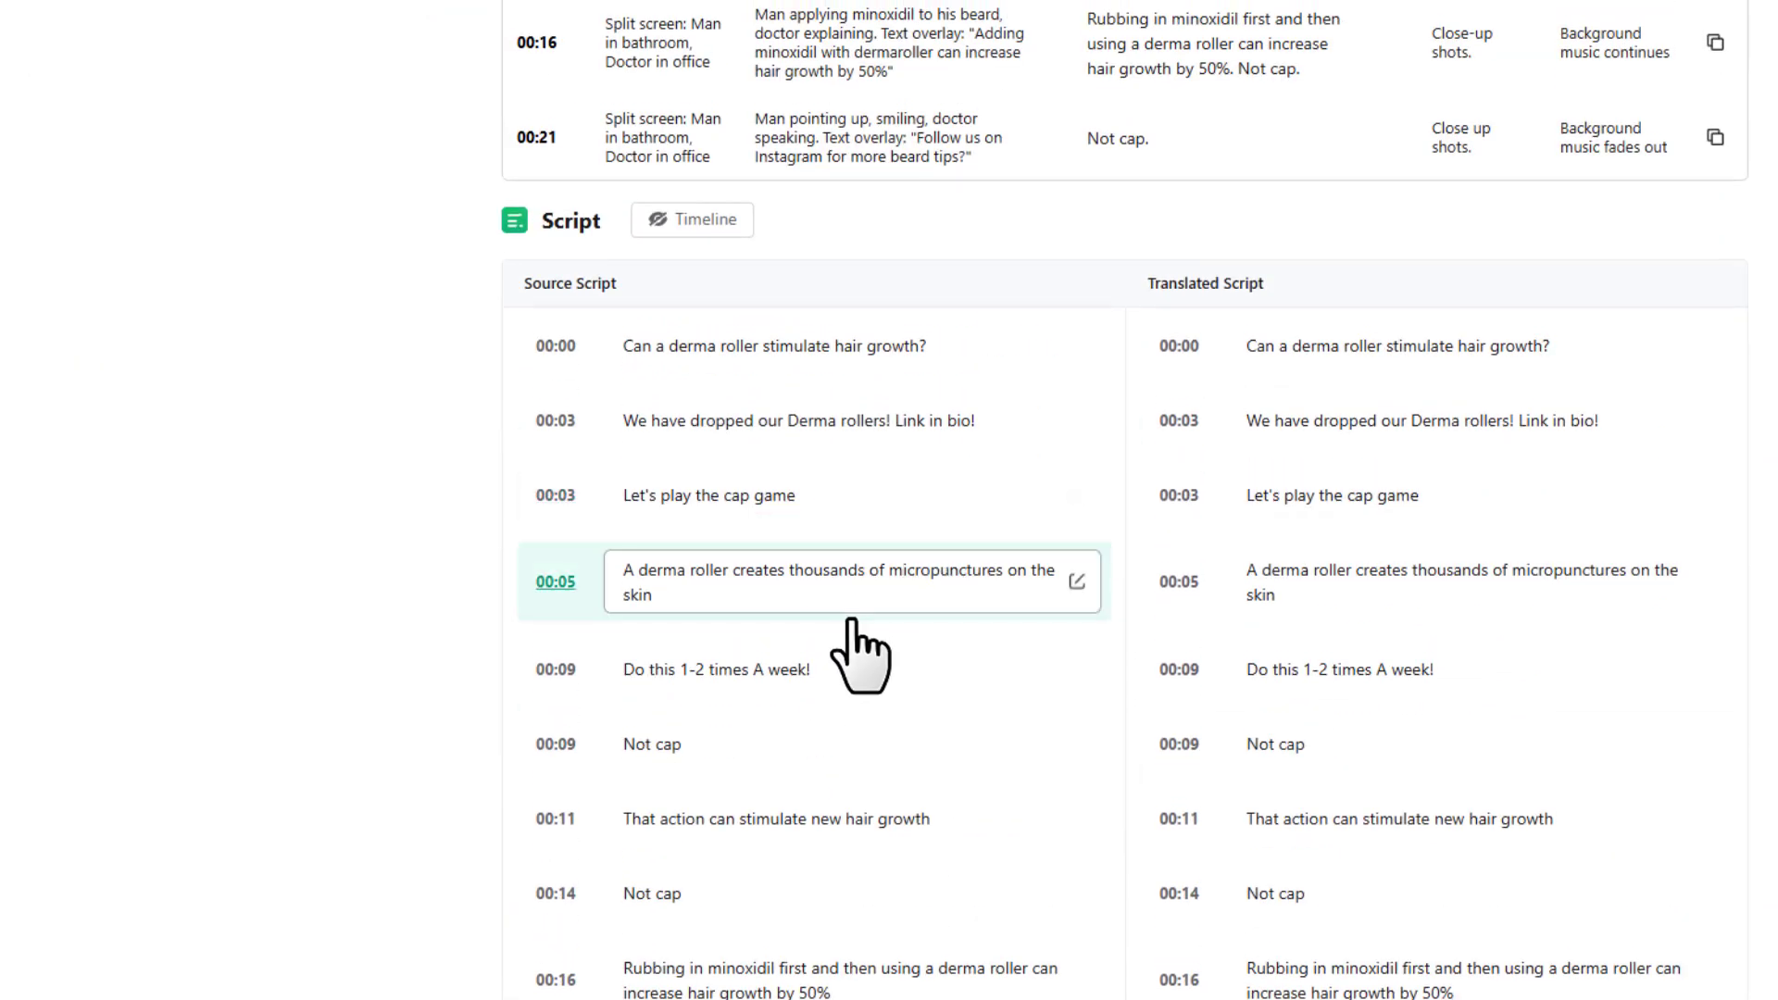
scroll(719, 636, up, 10)
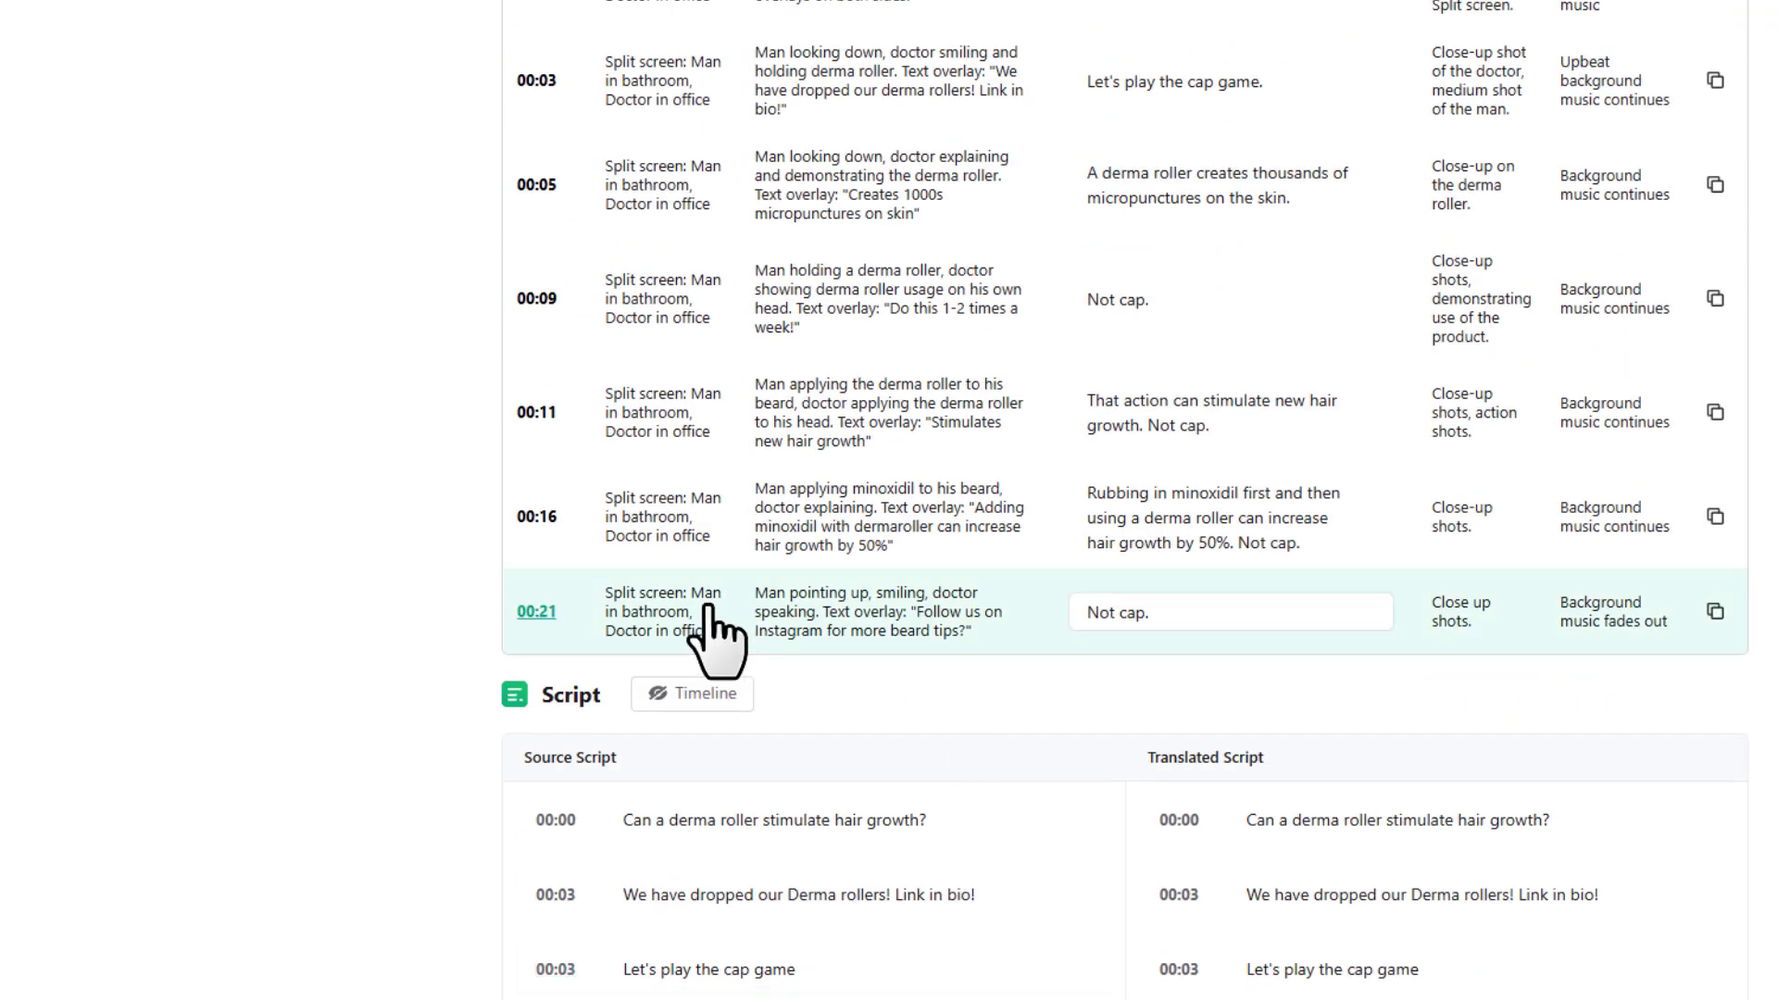
scroll(796, 730, up, 3)
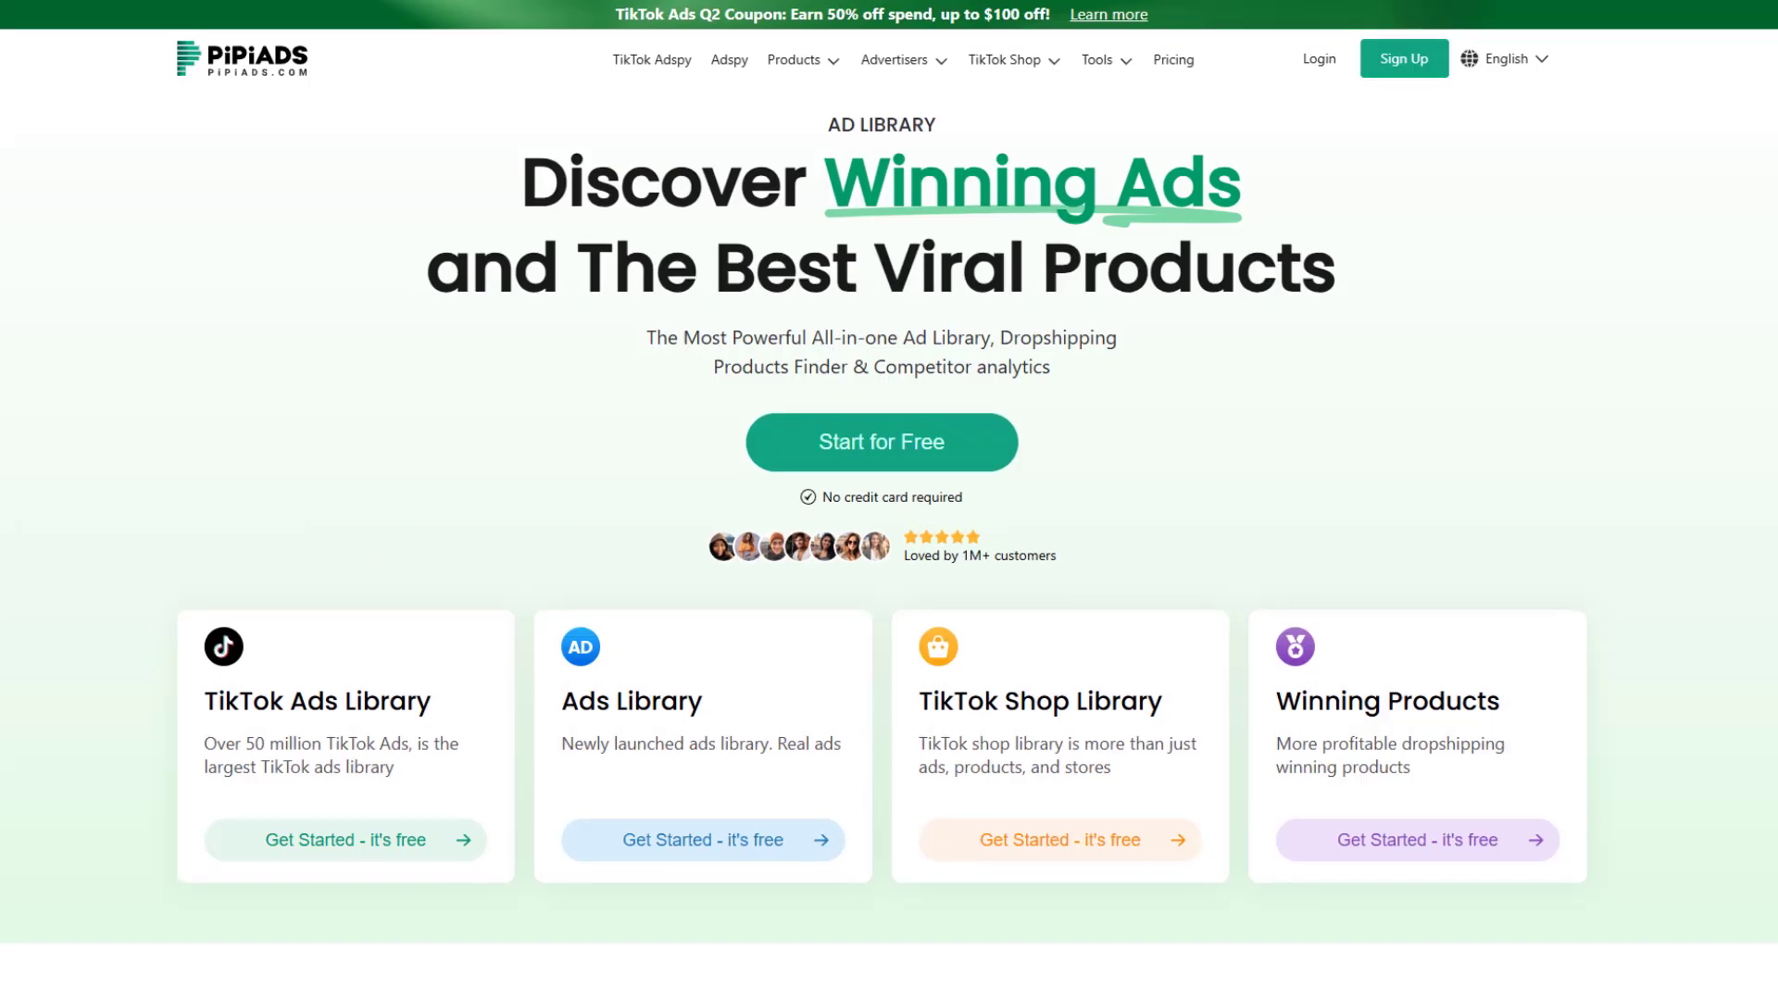
scroll(889, 500, down, 3)
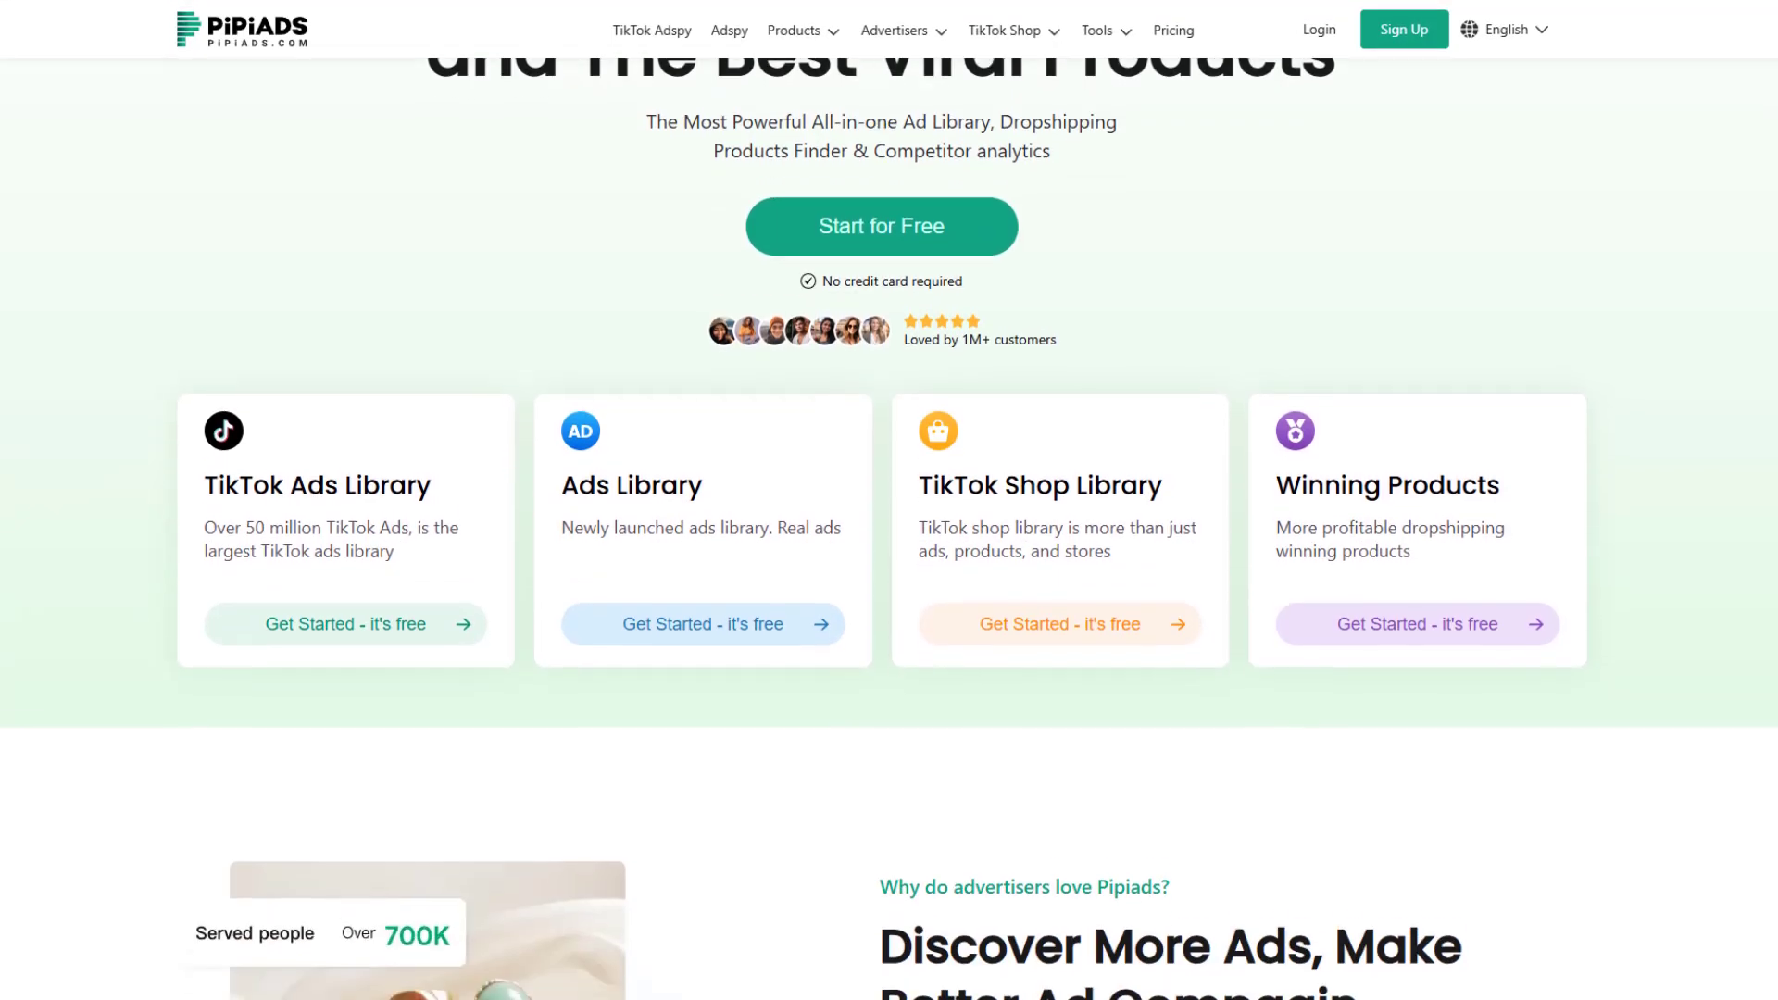
scroll(889, 500, down, 3)
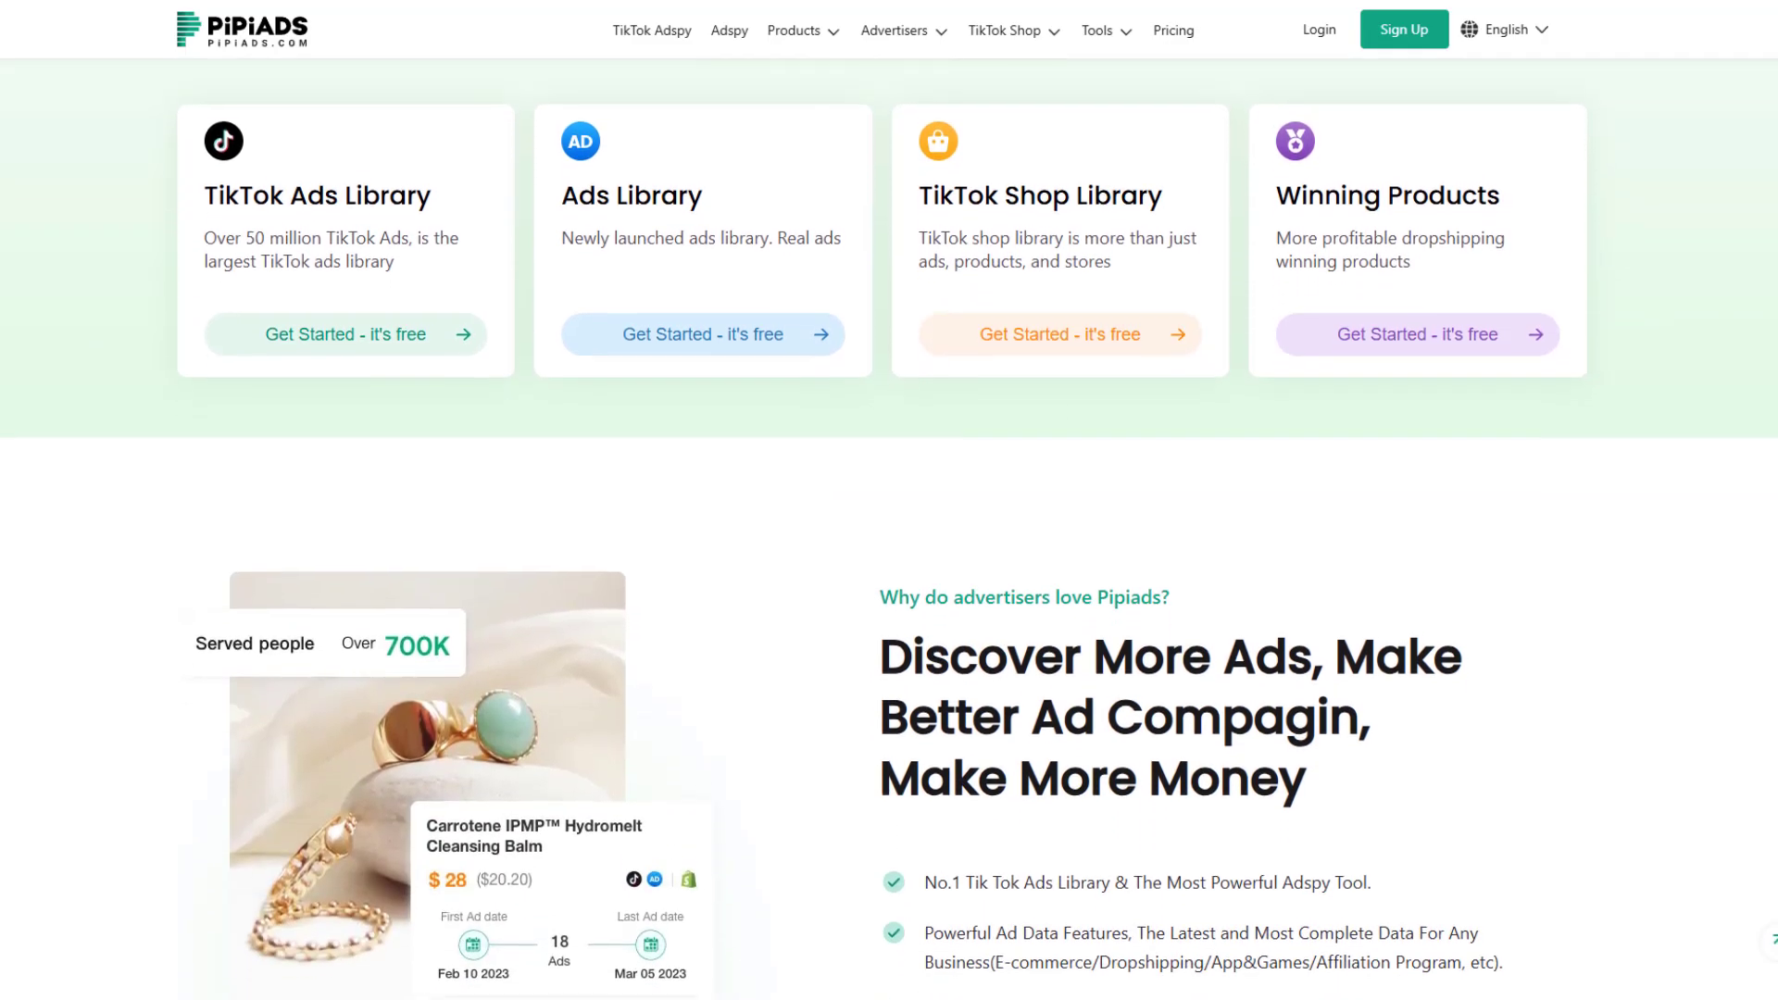
scroll(889, 500, down, 3)
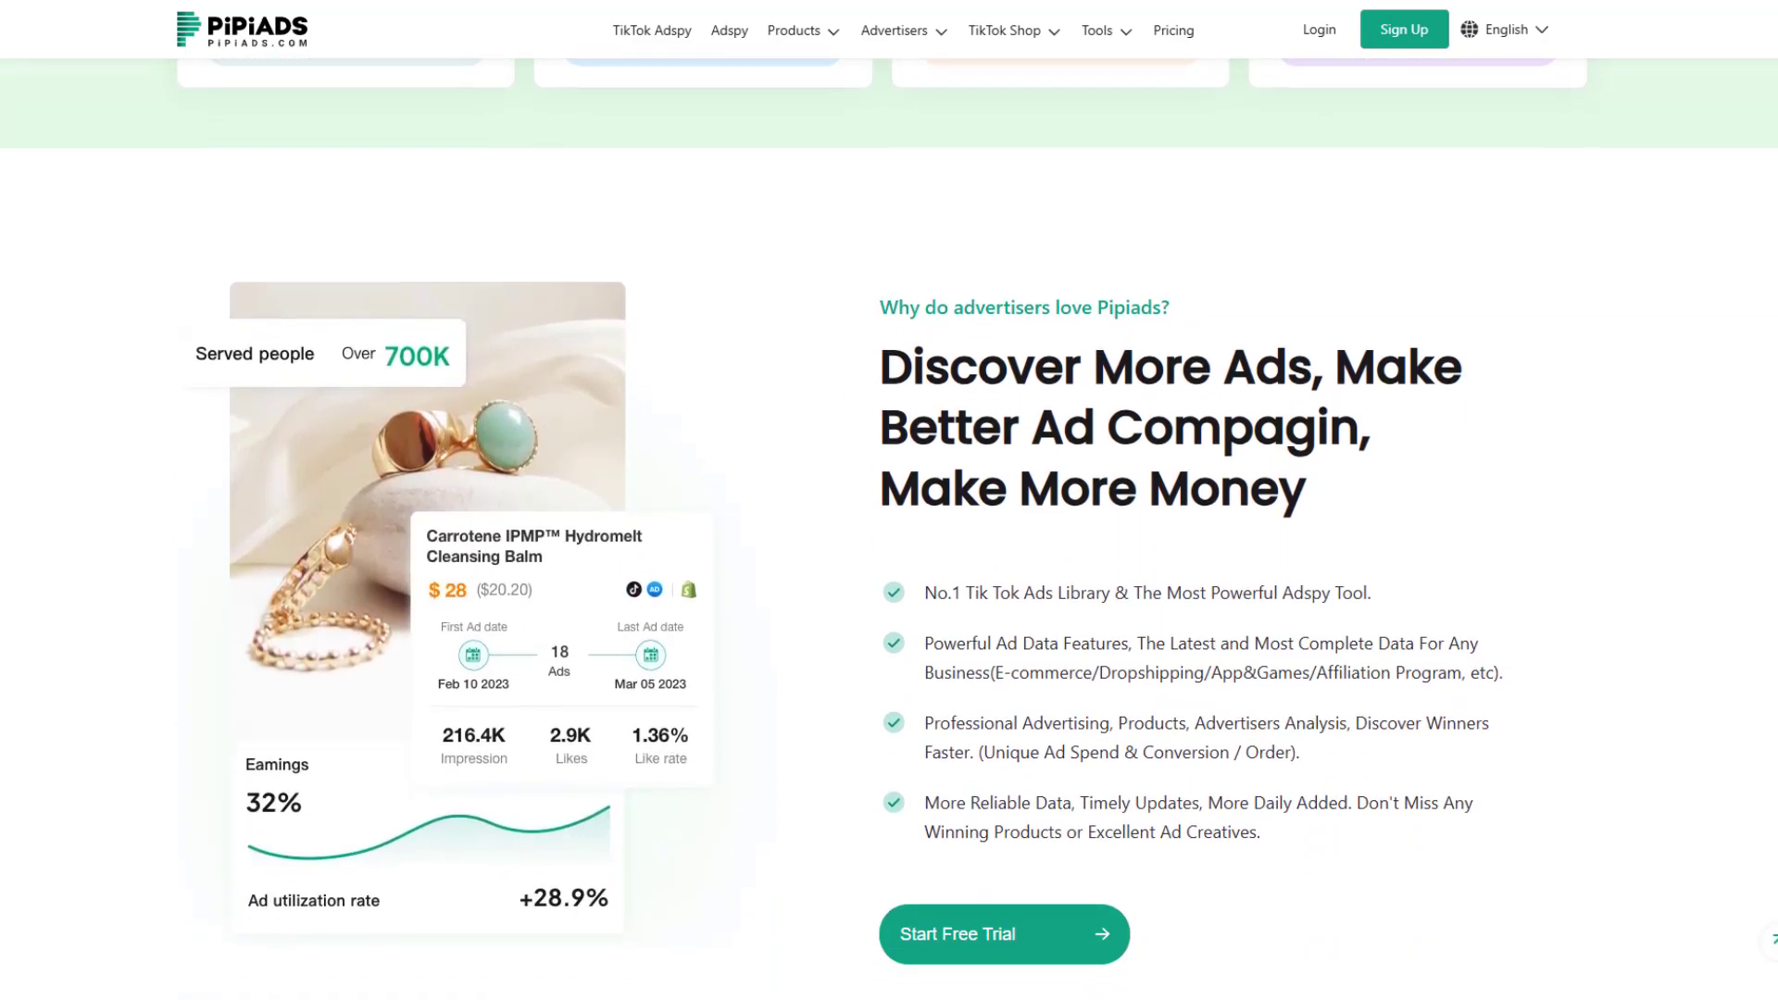
scroll(889, 500, down, 3)
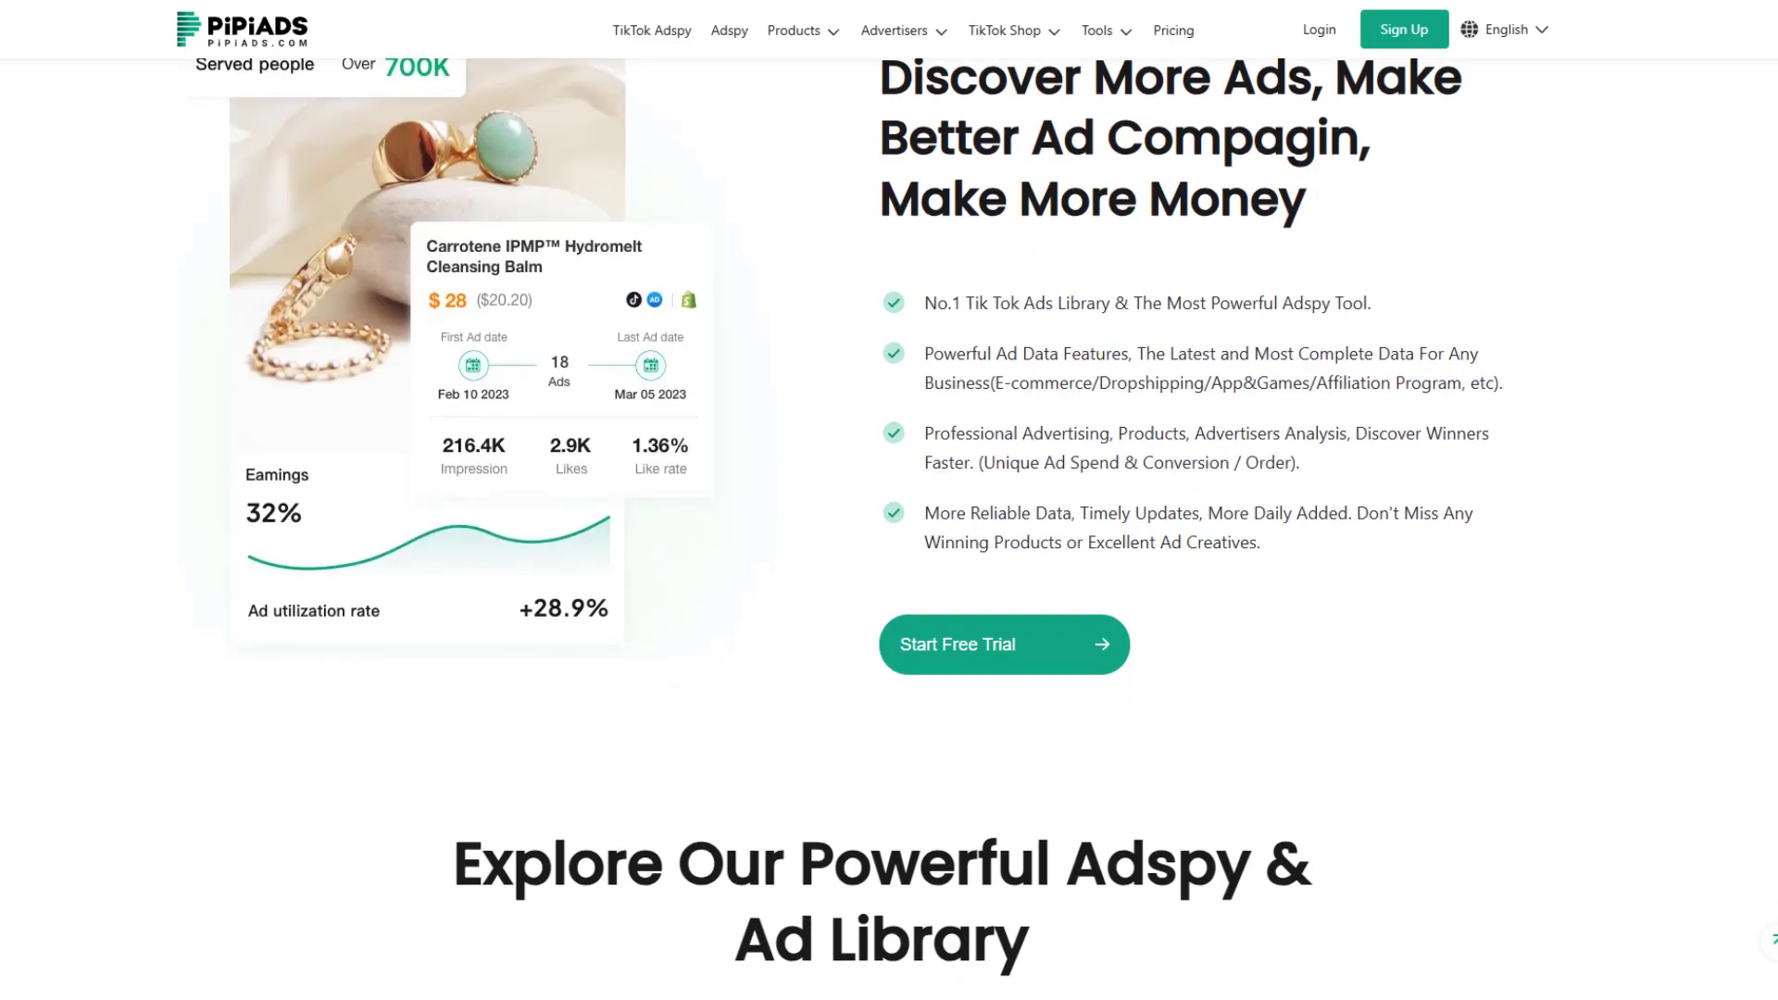
scroll(889, 499, down, 3)
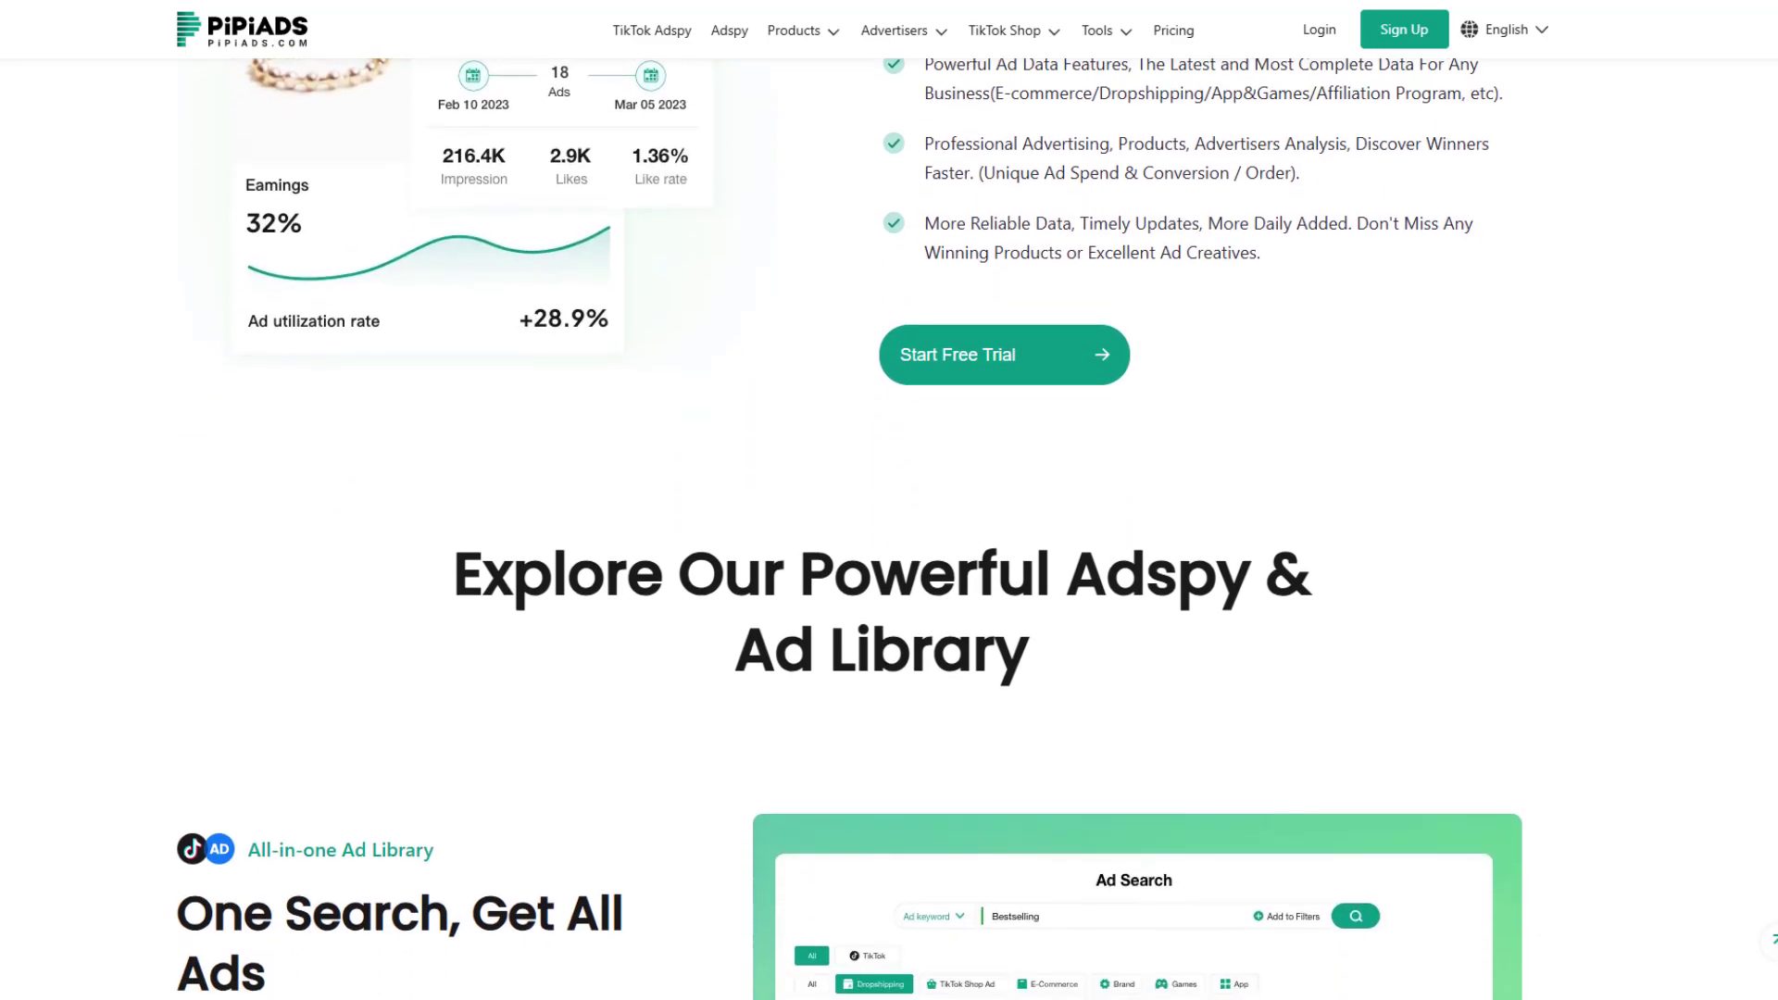
scroll(889, 500, down, 3)
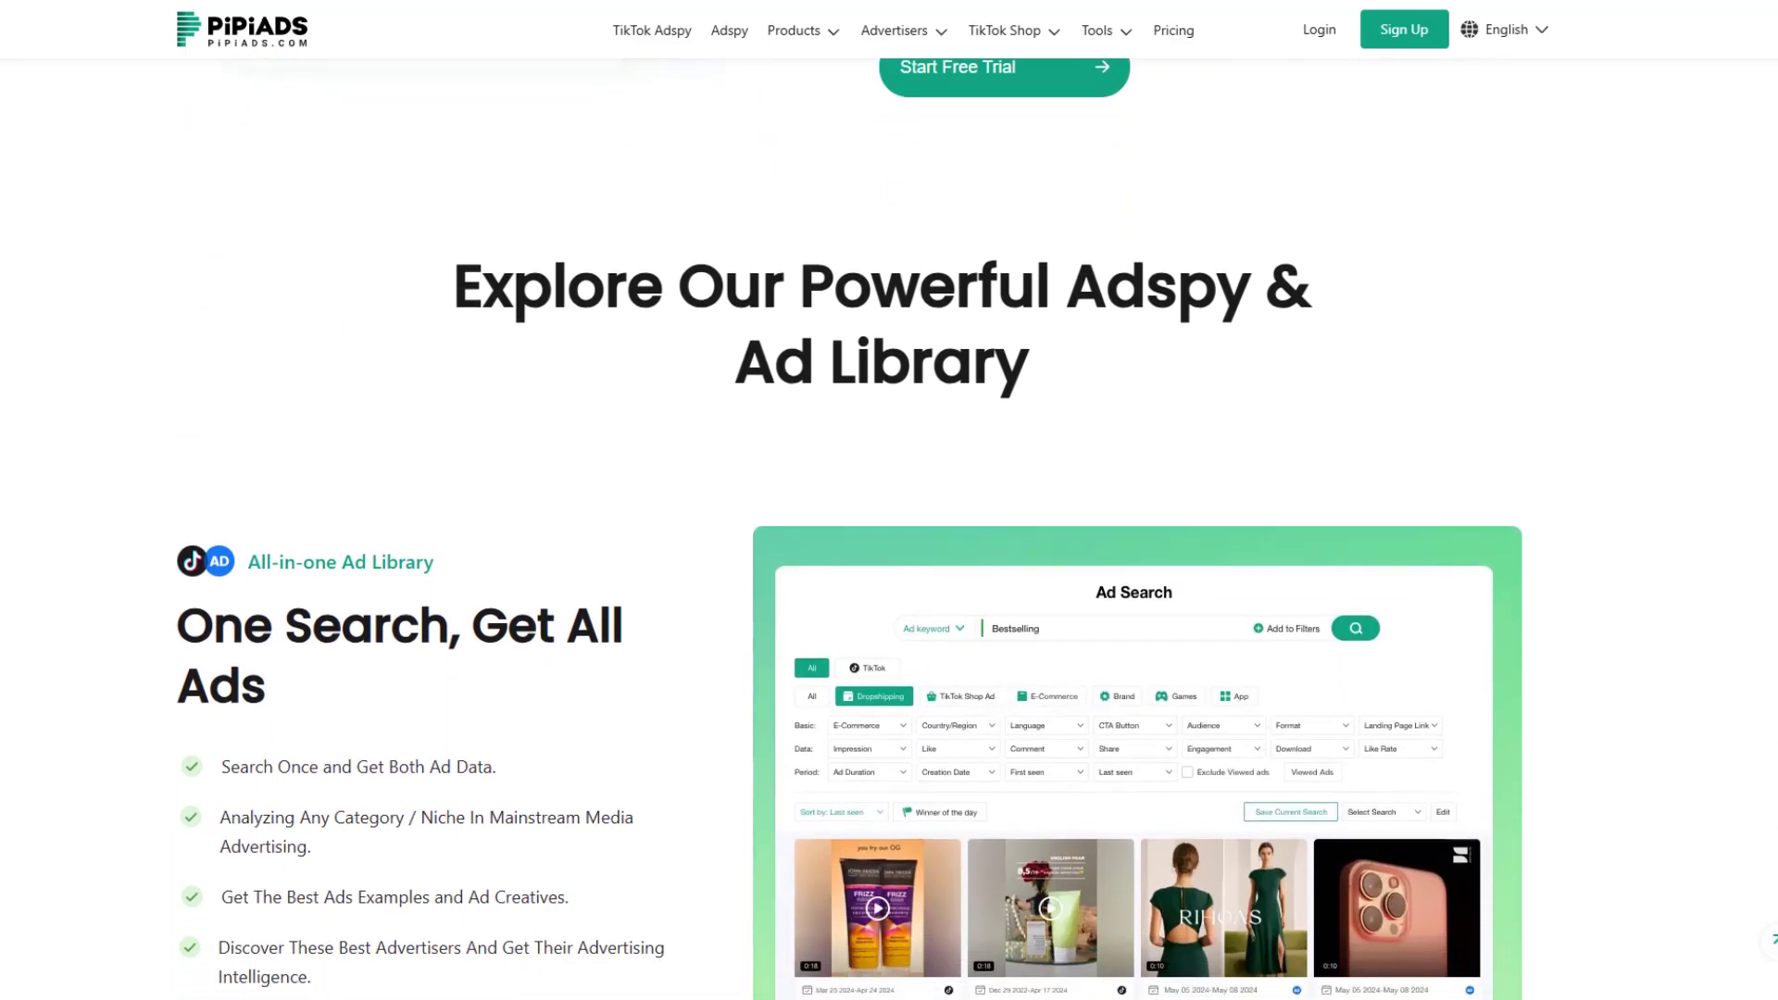
scroll(889, 500, down, 3)
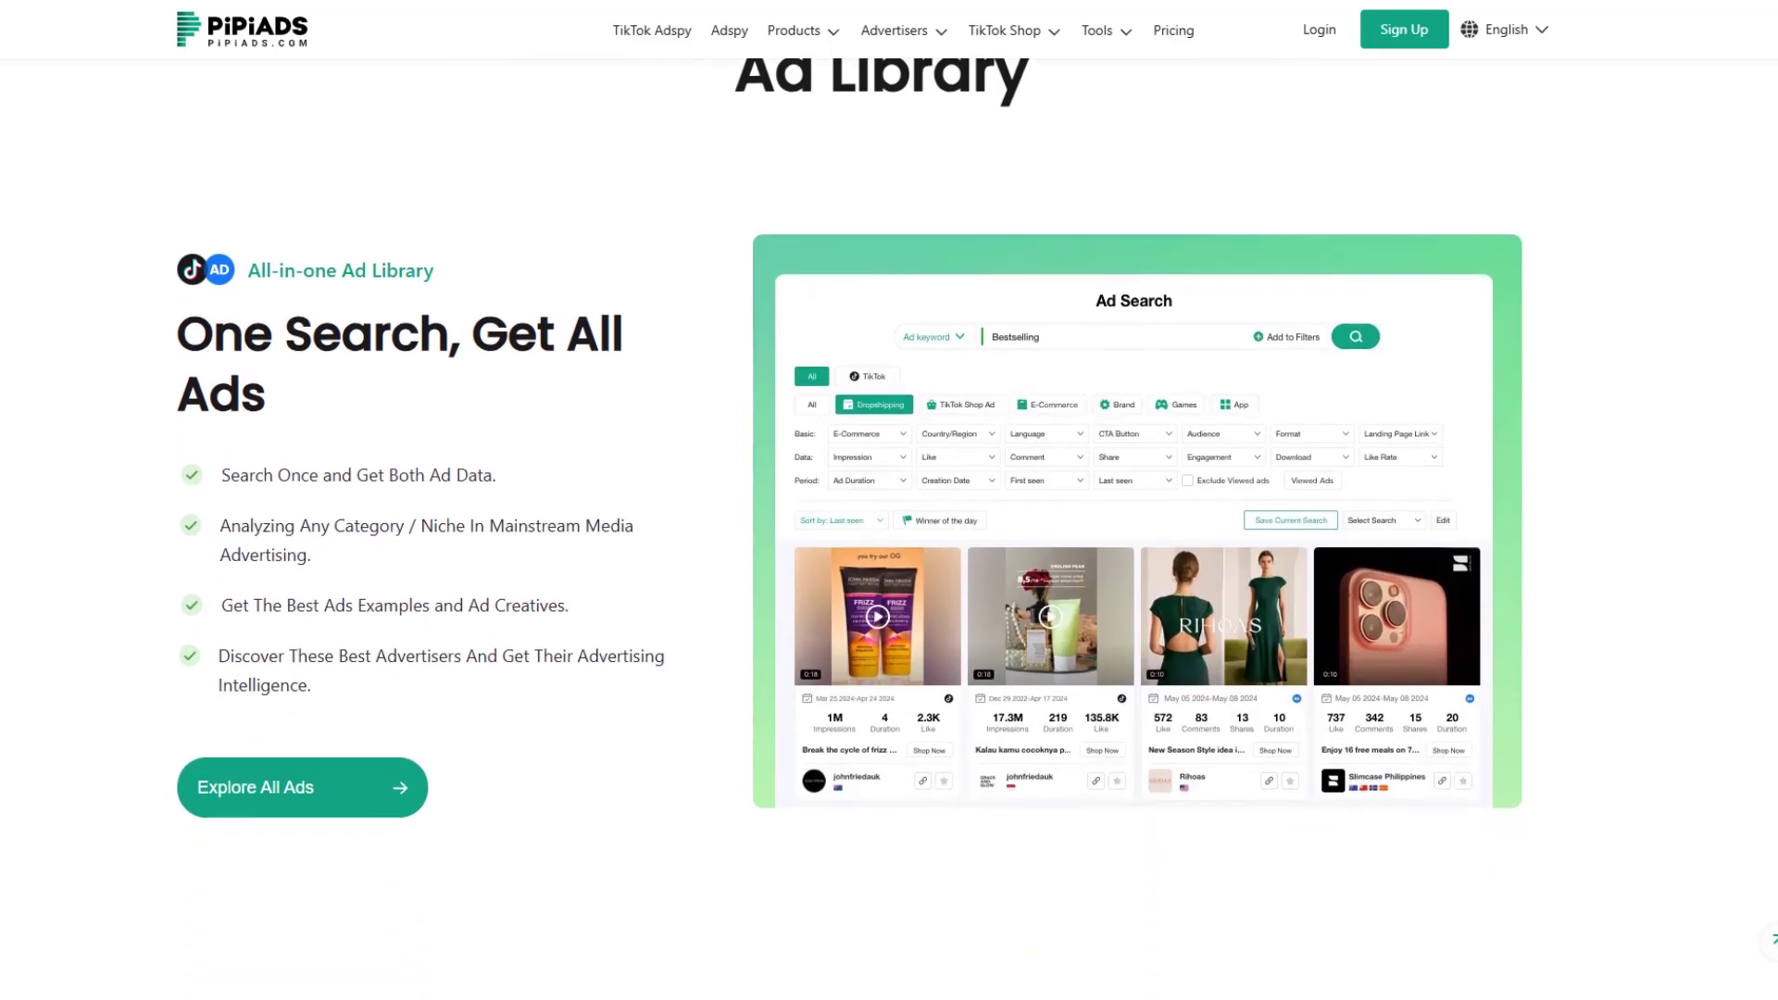
scroll(888, 500, down, 3)
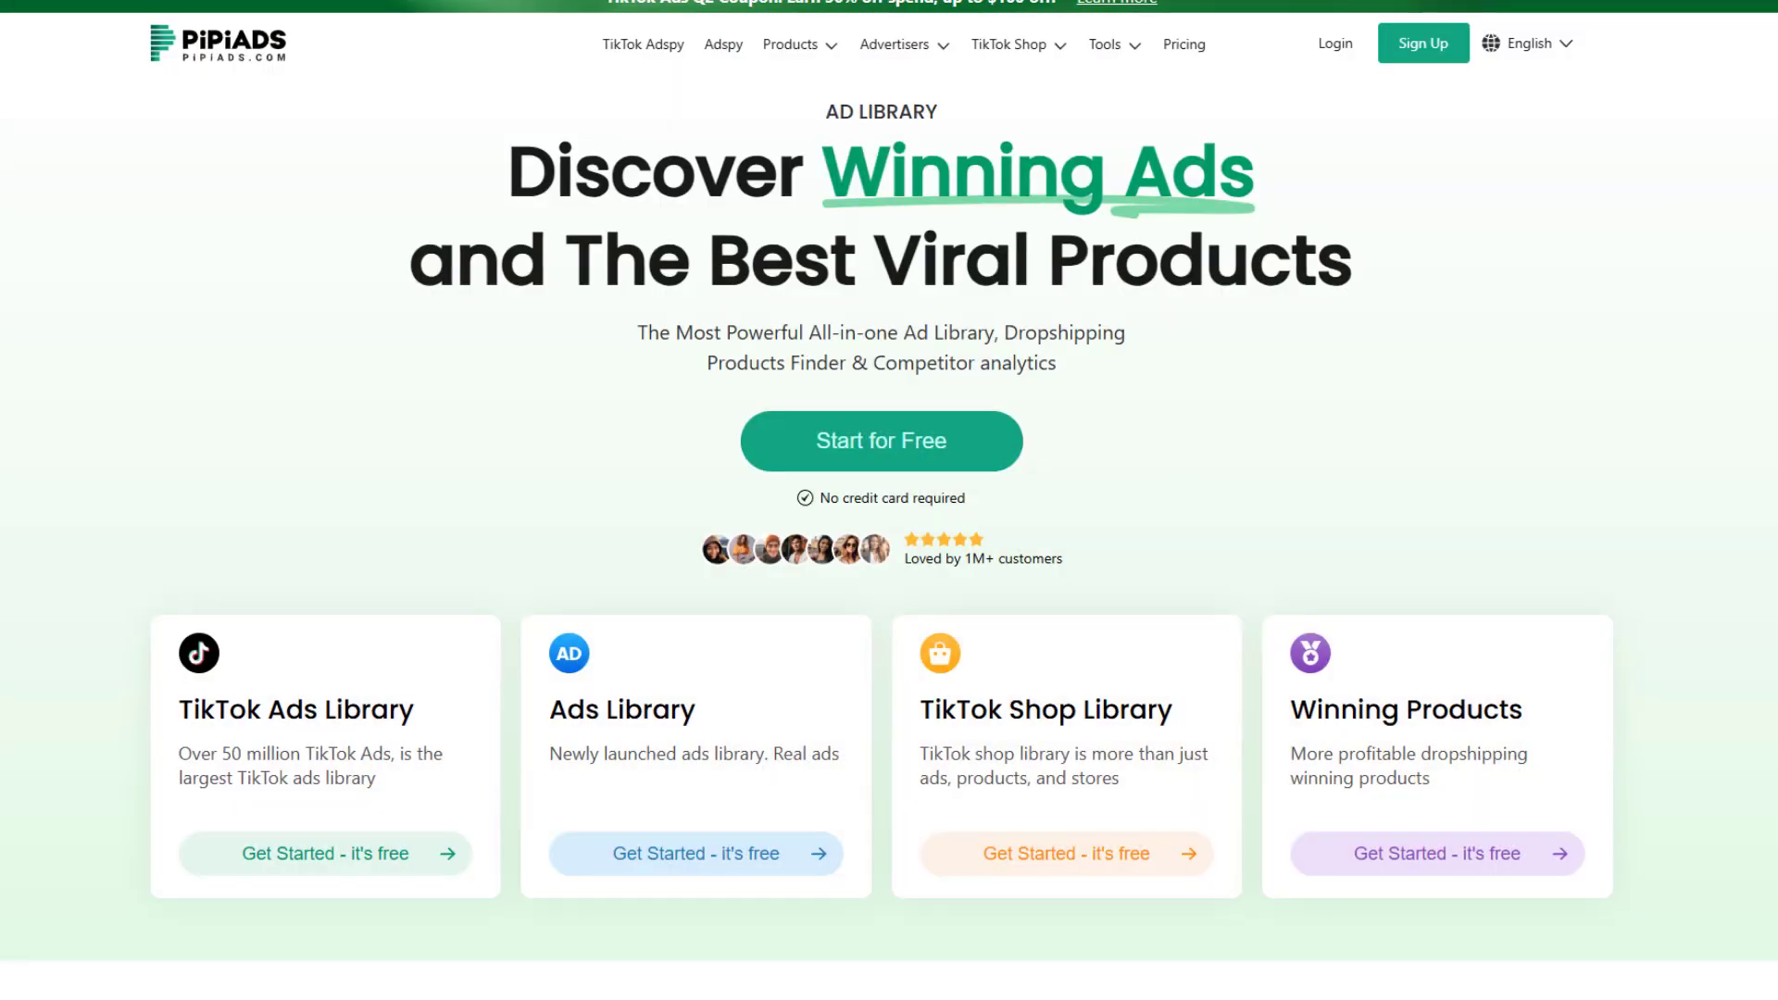